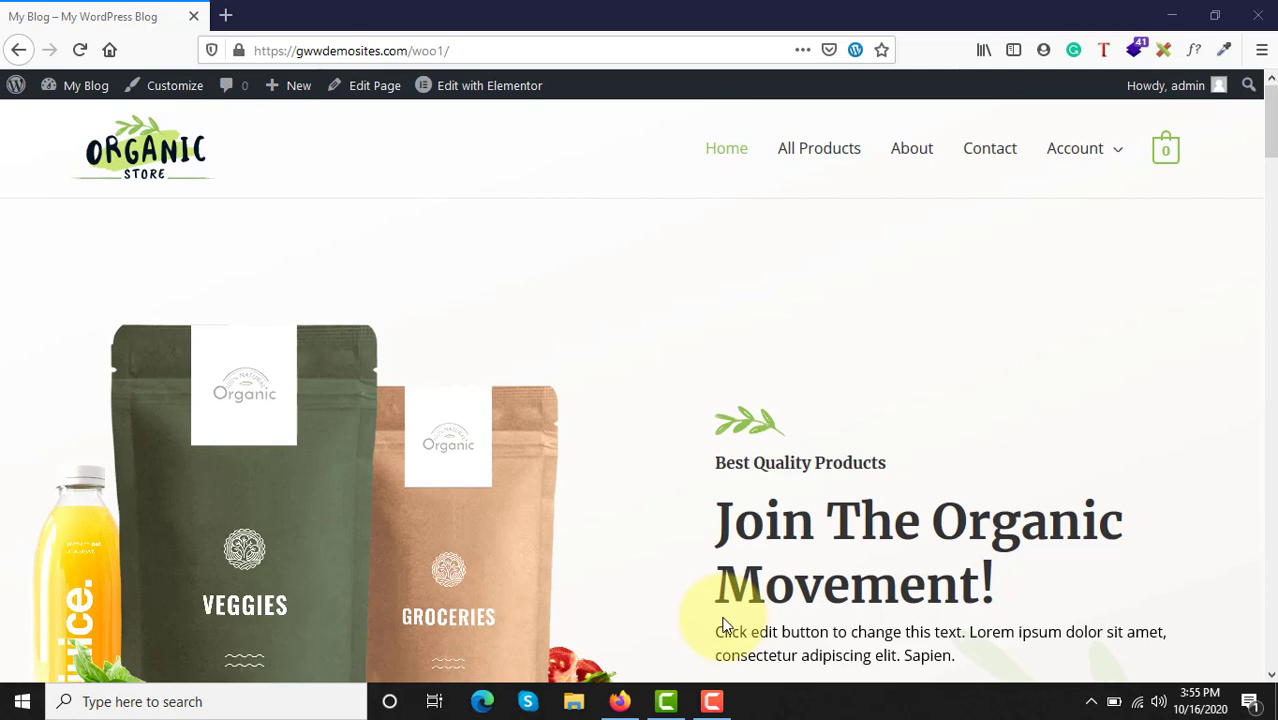
Step: Look through the store's home page, from the hero banner to the featured products and promotional sections
scroll(320, 436, "down", 5)
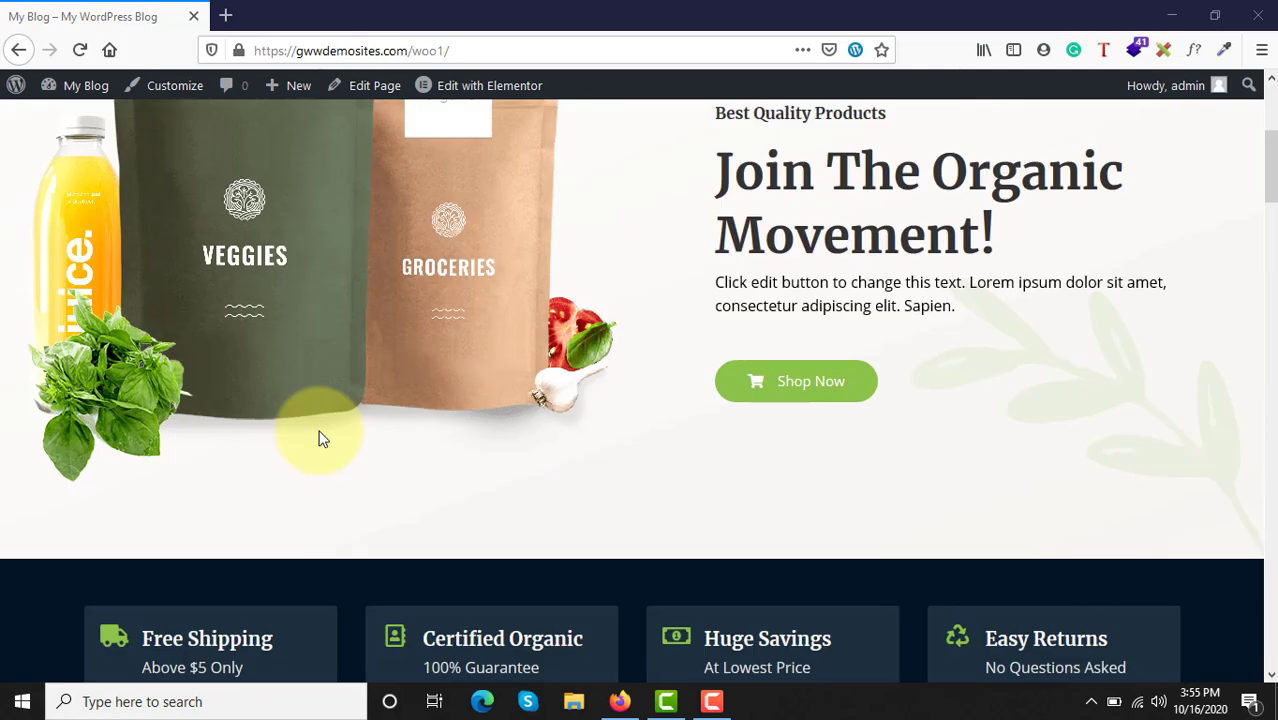
scroll(319, 432, "down", 8)
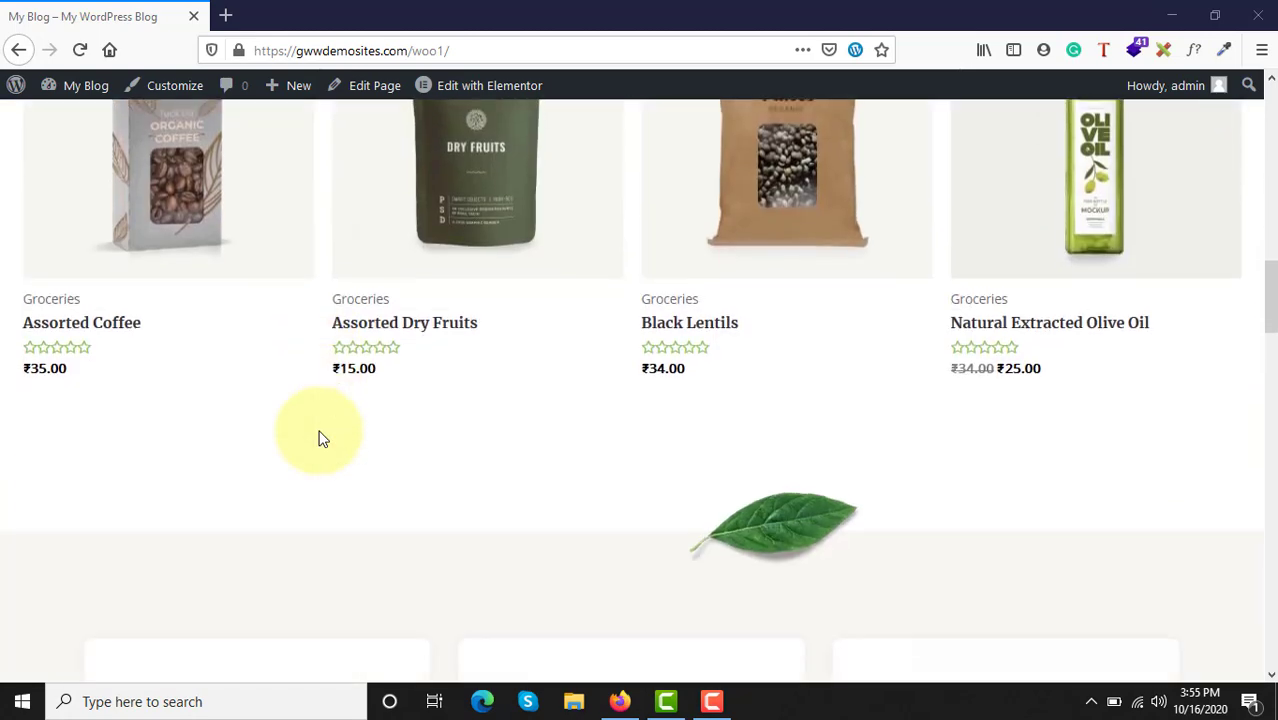
scroll(319, 432, "up", 14)
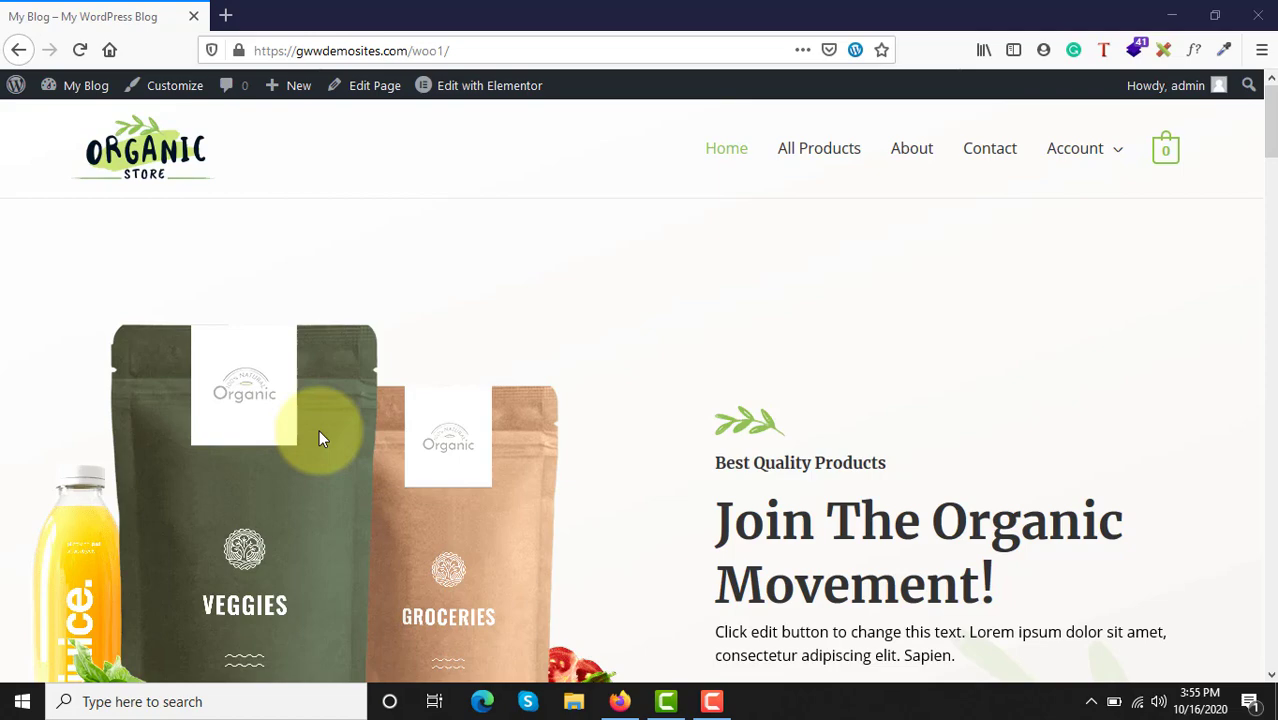
scroll(319, 436, "down", 10)
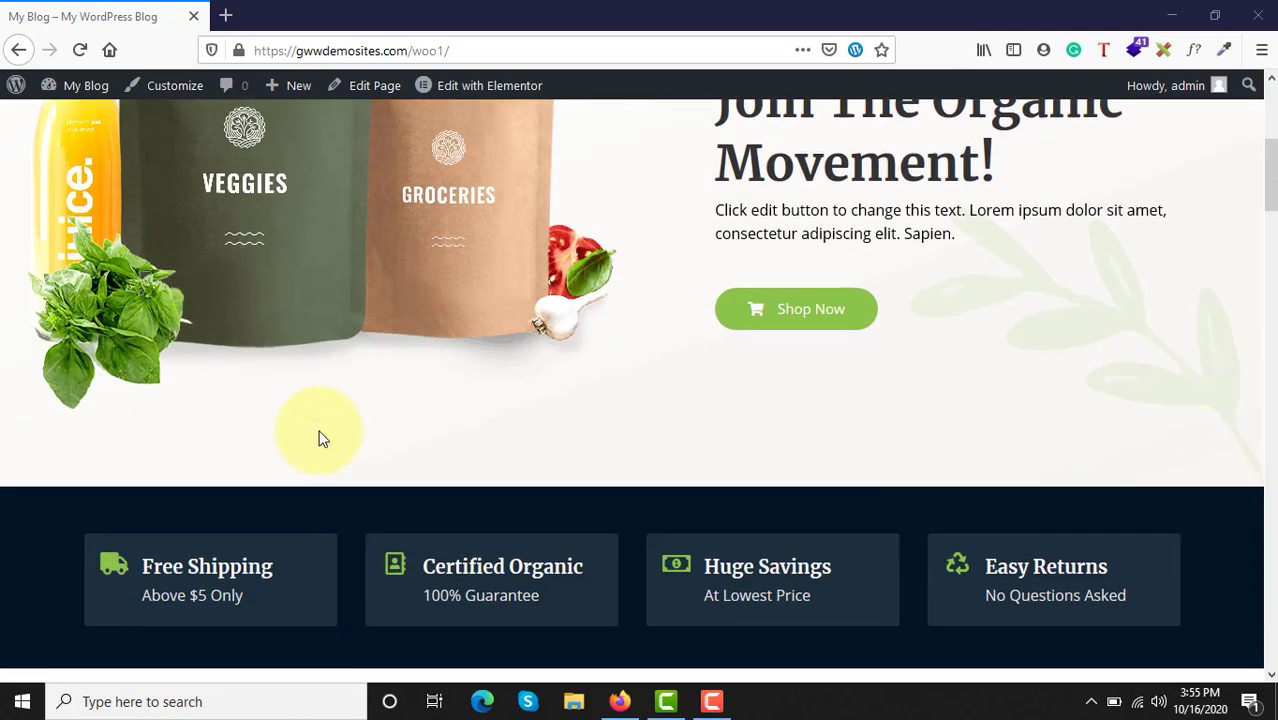
scroll(319, 436, "down", 6)
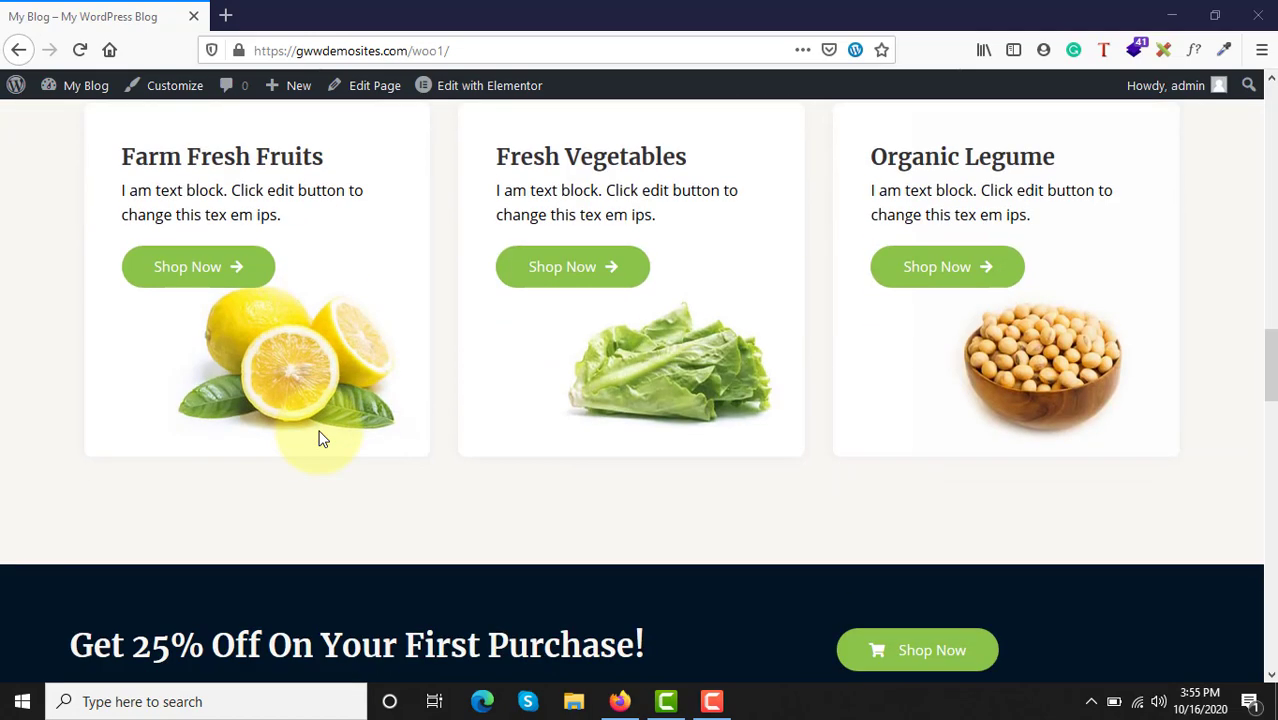
scroll(319, 436, "up", 10)
scroll(320, 438, "up", 6)
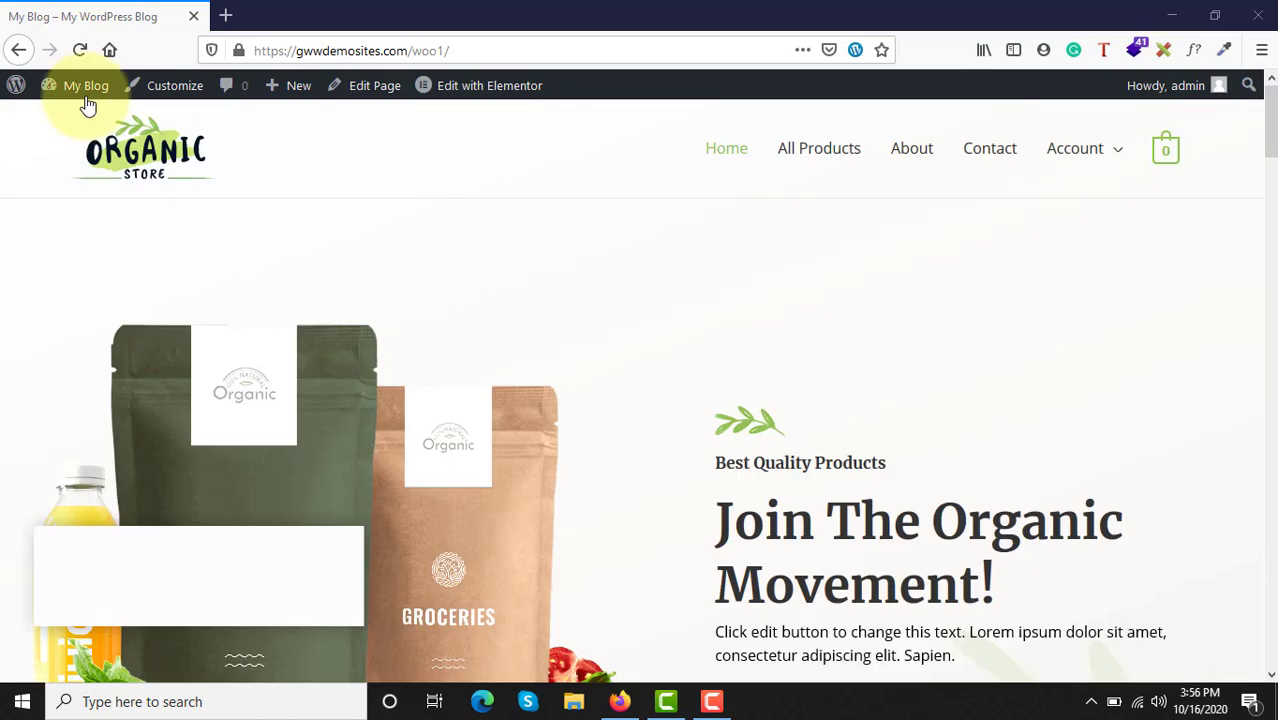
Step: Go to the site's admin dashboard and open the list of all products
mouse_move(86, 104)
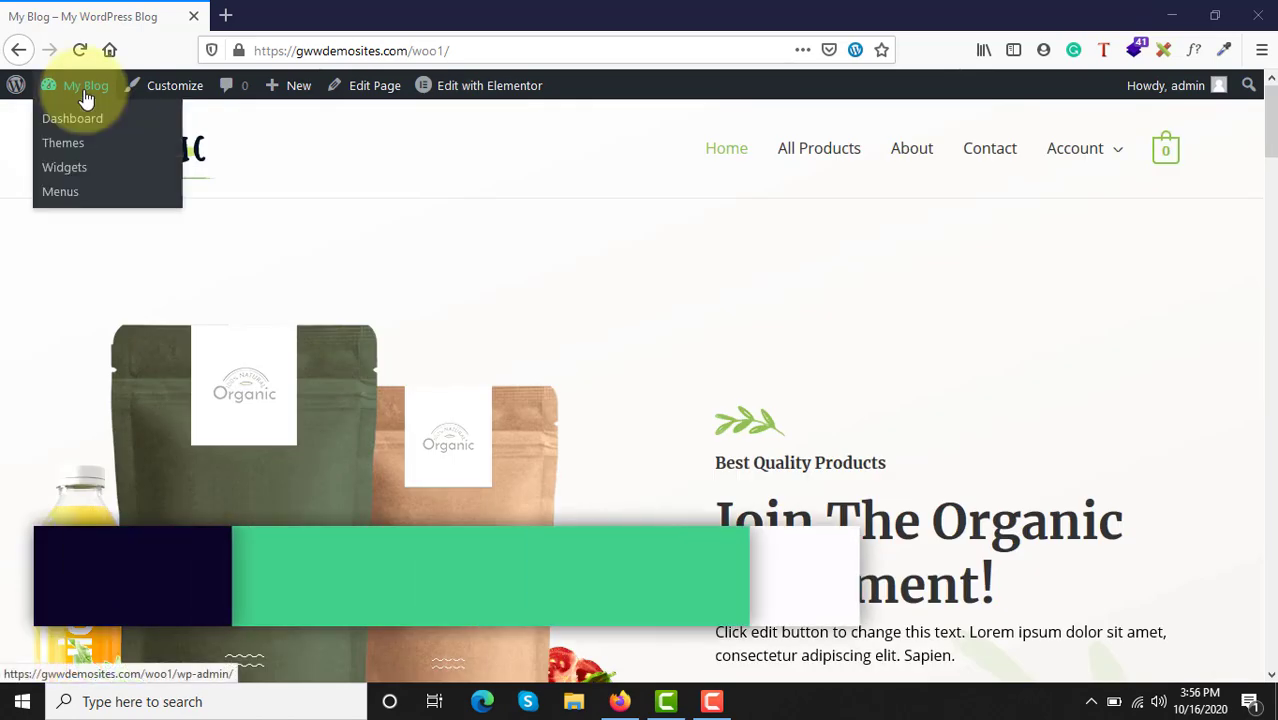
left_click(56, 126)
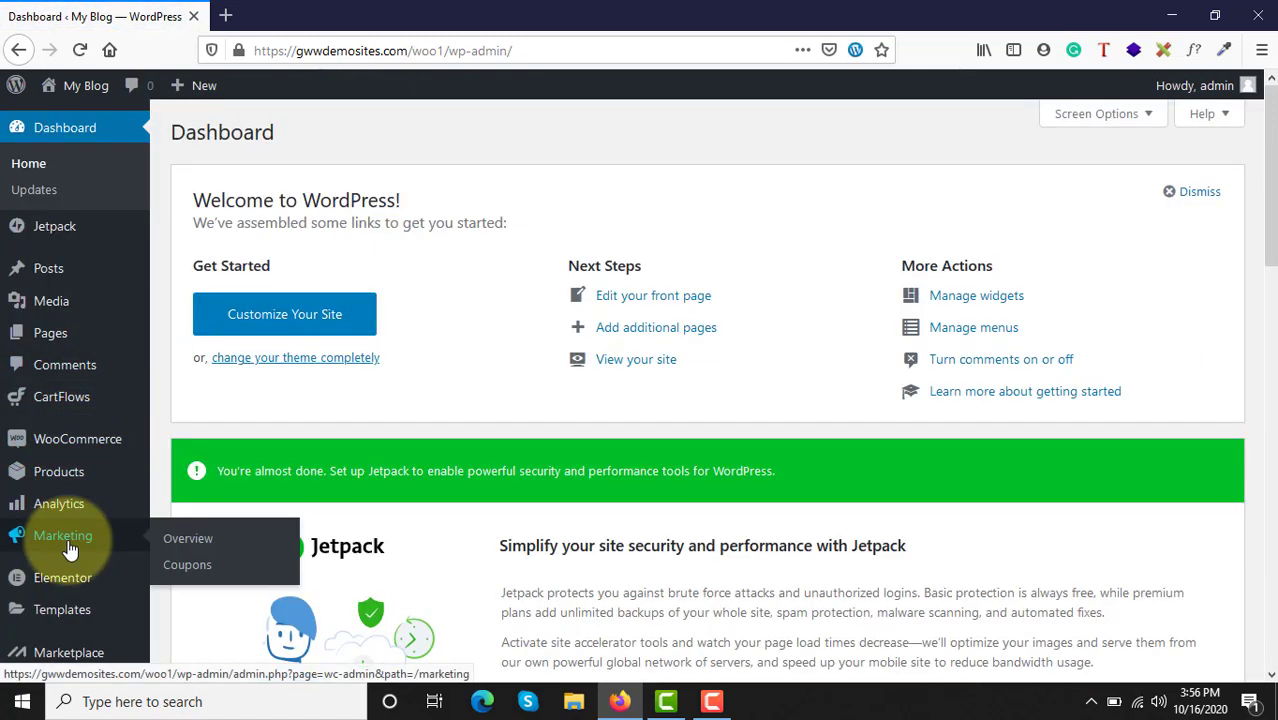
scroll(73, 542, "down", 3)
scroll(80, 460, "down", 4)
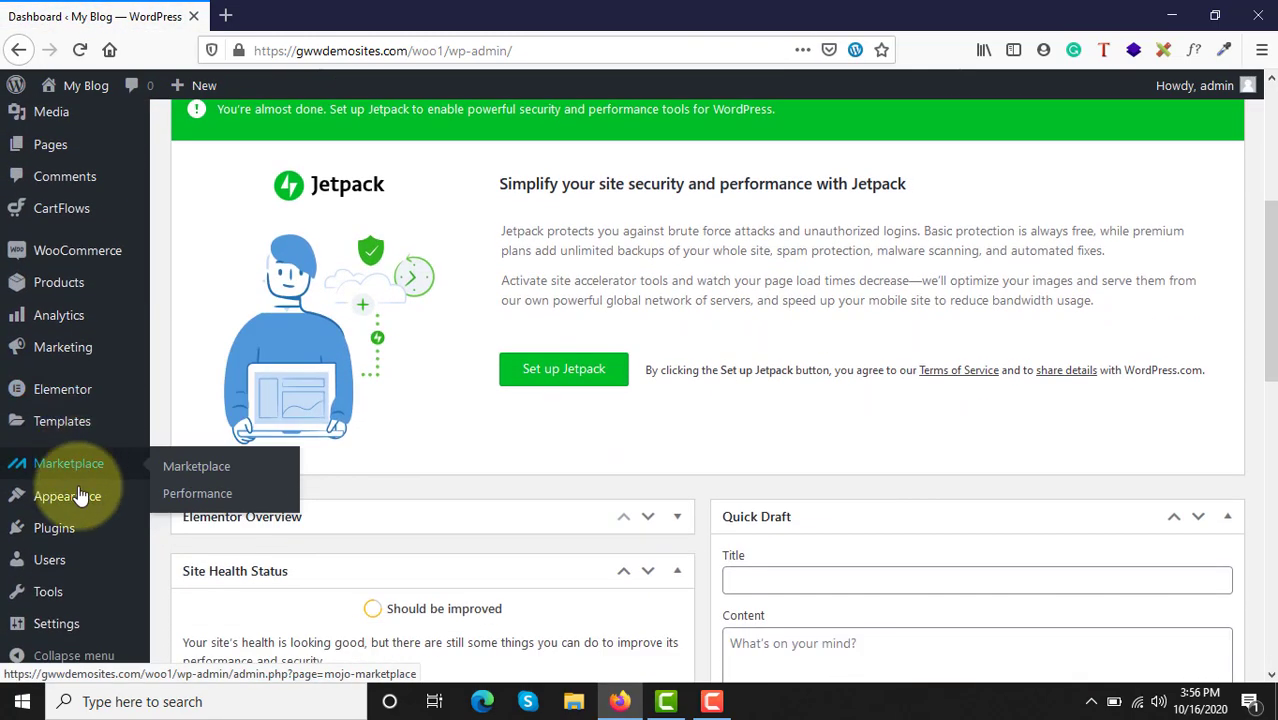
mouse_move(22, 287)
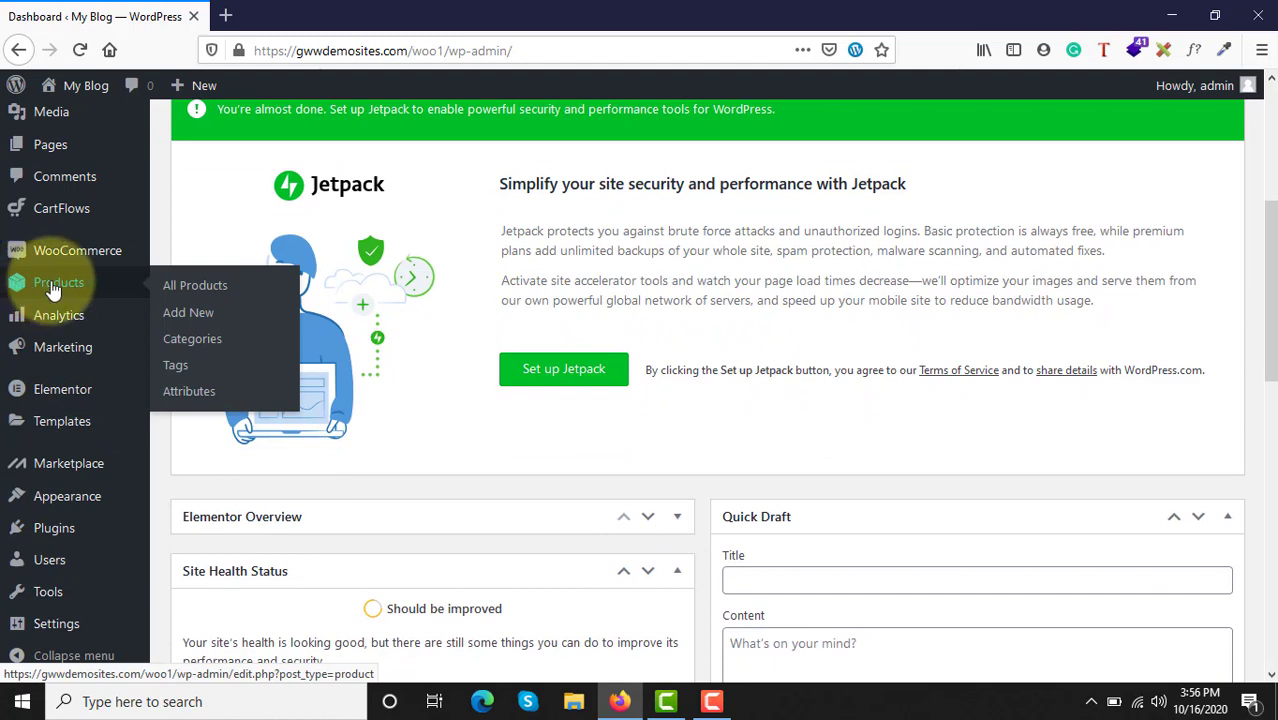
left_click(172, 294)
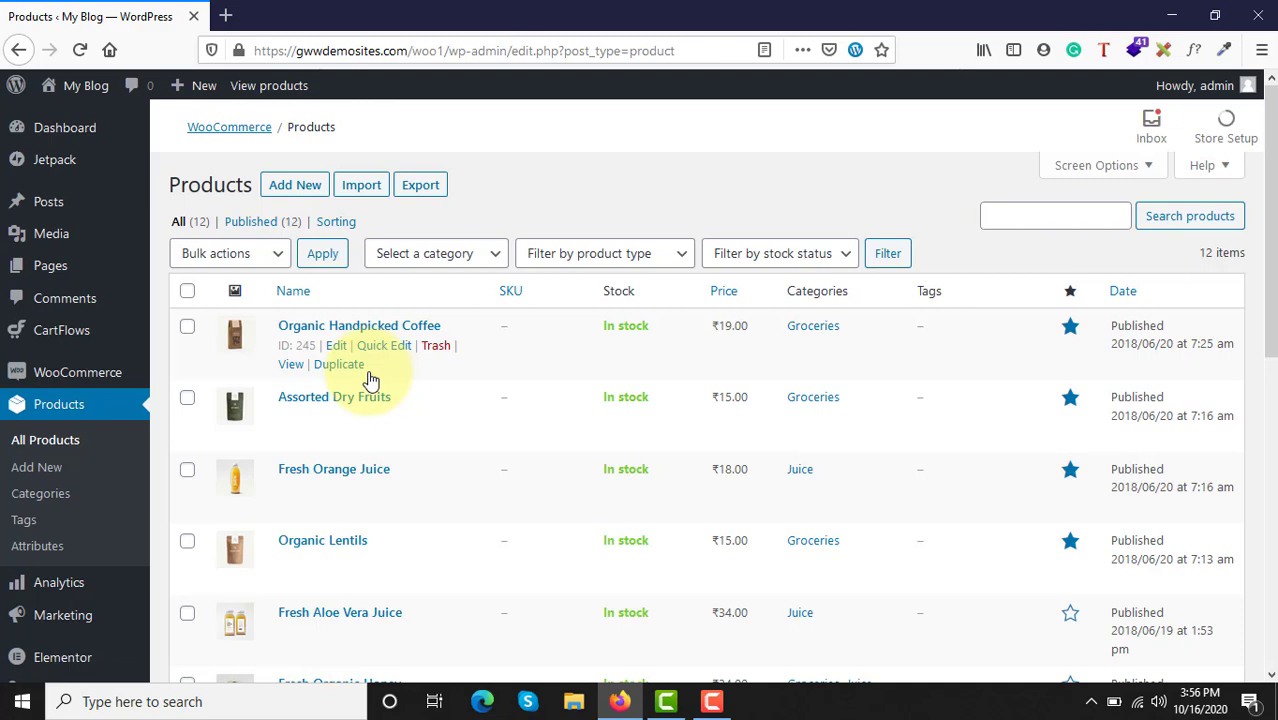
Step: Examine the product list, including its names, images, SKU, stock, price and category columns and the product count
scroll(368, 371, "down", 6)
scroll(368, 375, "up", 6)
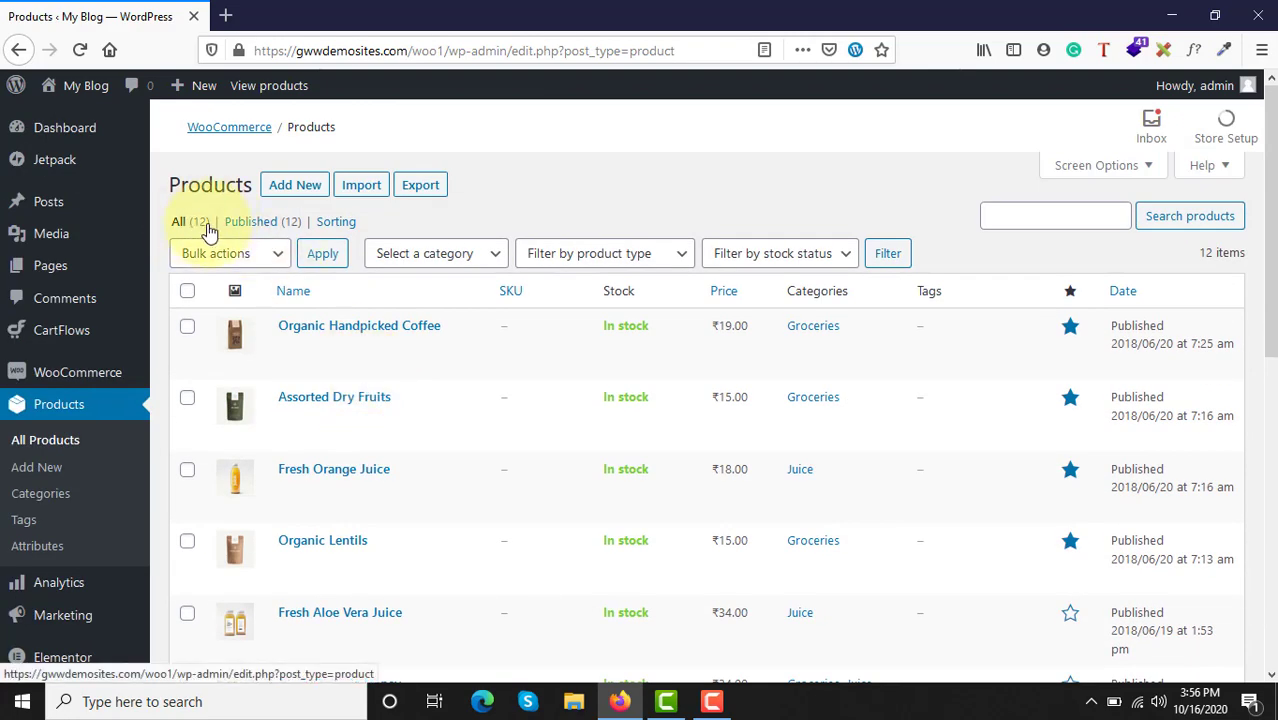
scroll(414, 409, "down", 3)
scroll(414, 420, "up", 3)
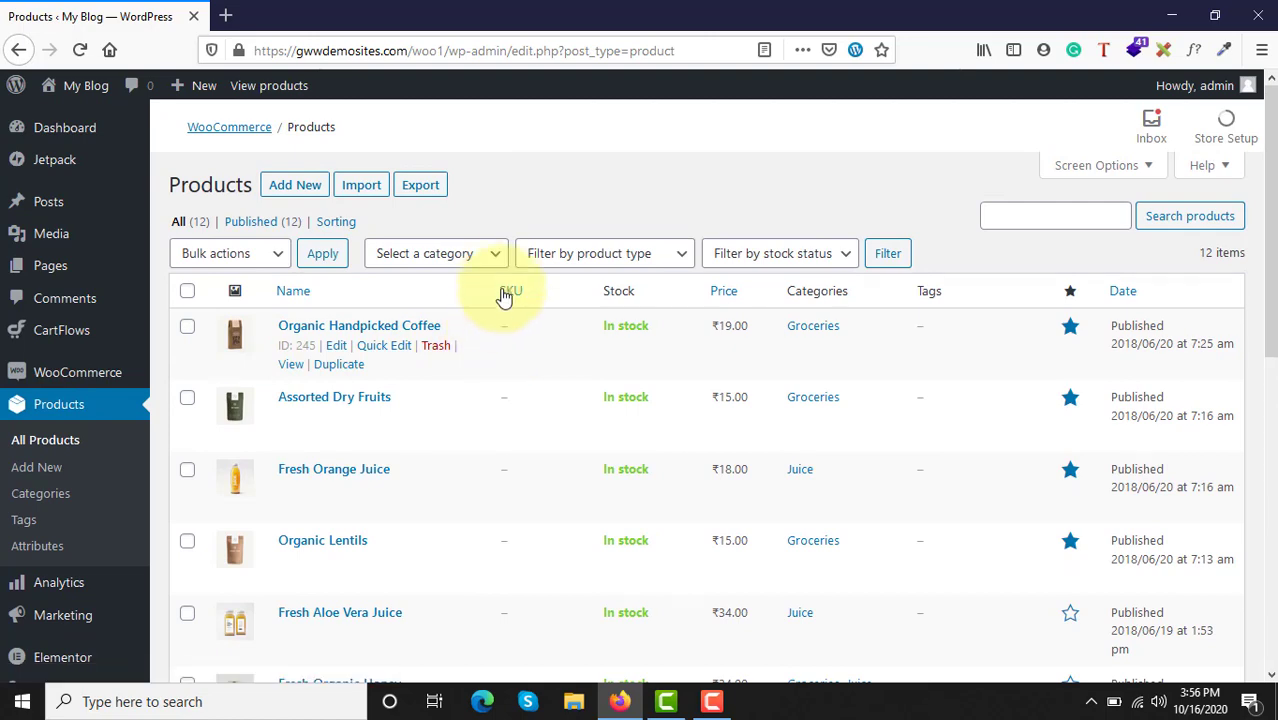
scroll(517, 550, "down", 2)
scroll(517, 550, "down", 10)
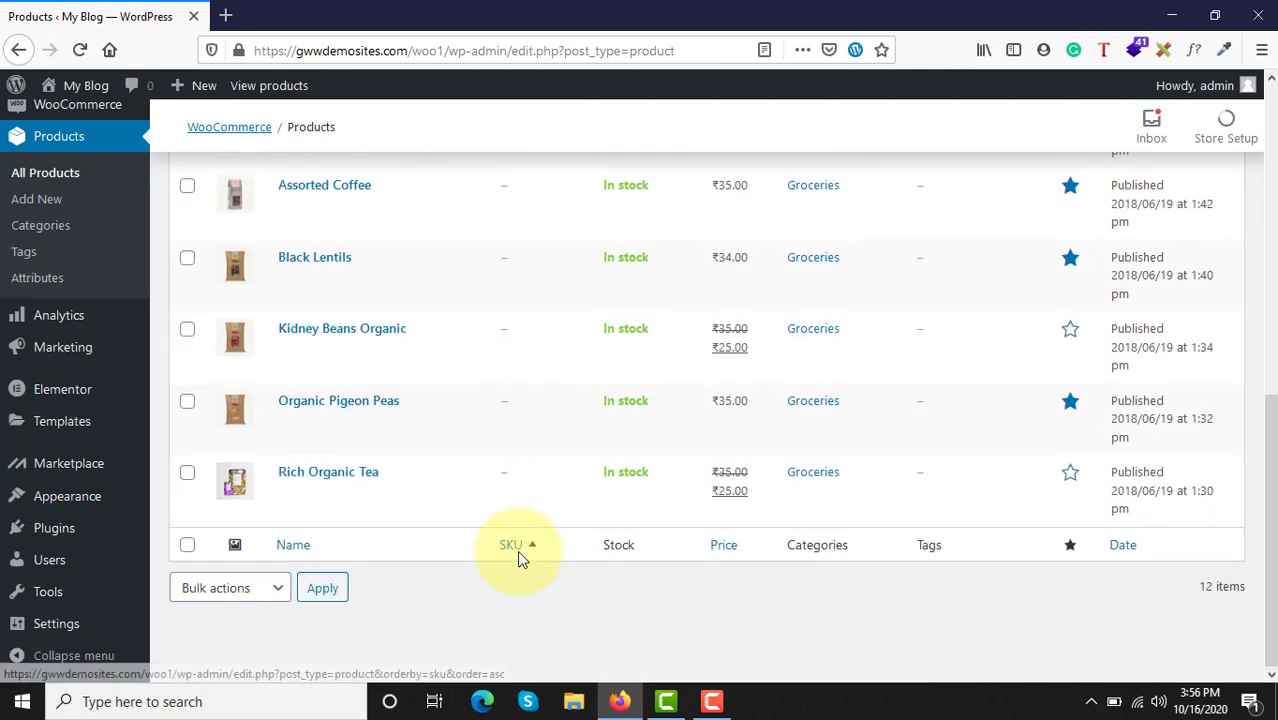
scroll(517, 550, "up", 10)
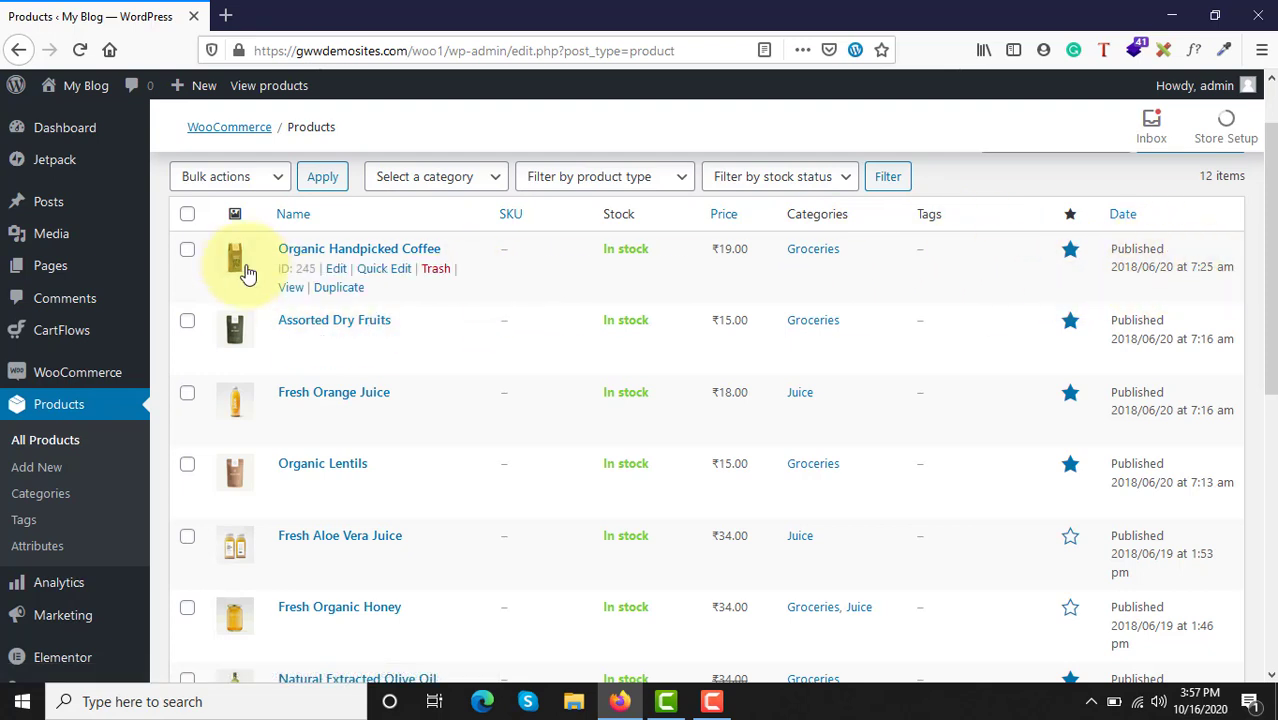
scroll(208, 251, "up", 2)
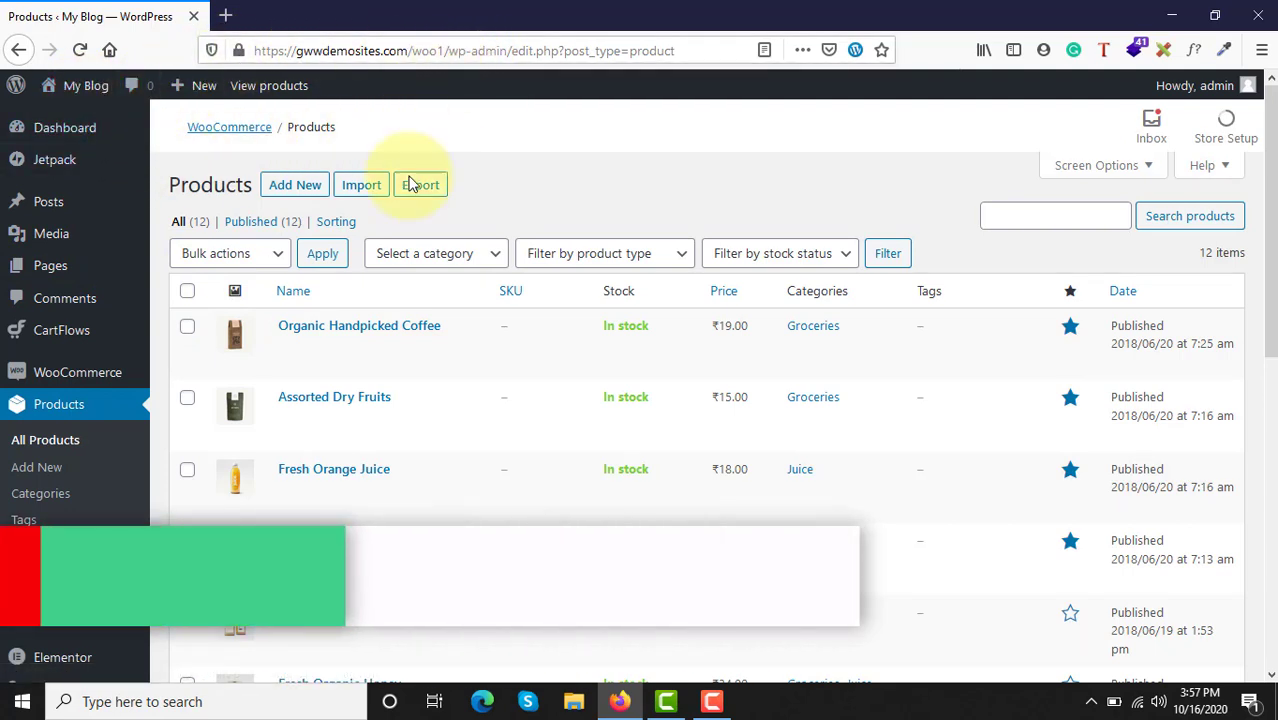
scroll(434, 447, "down", 5)
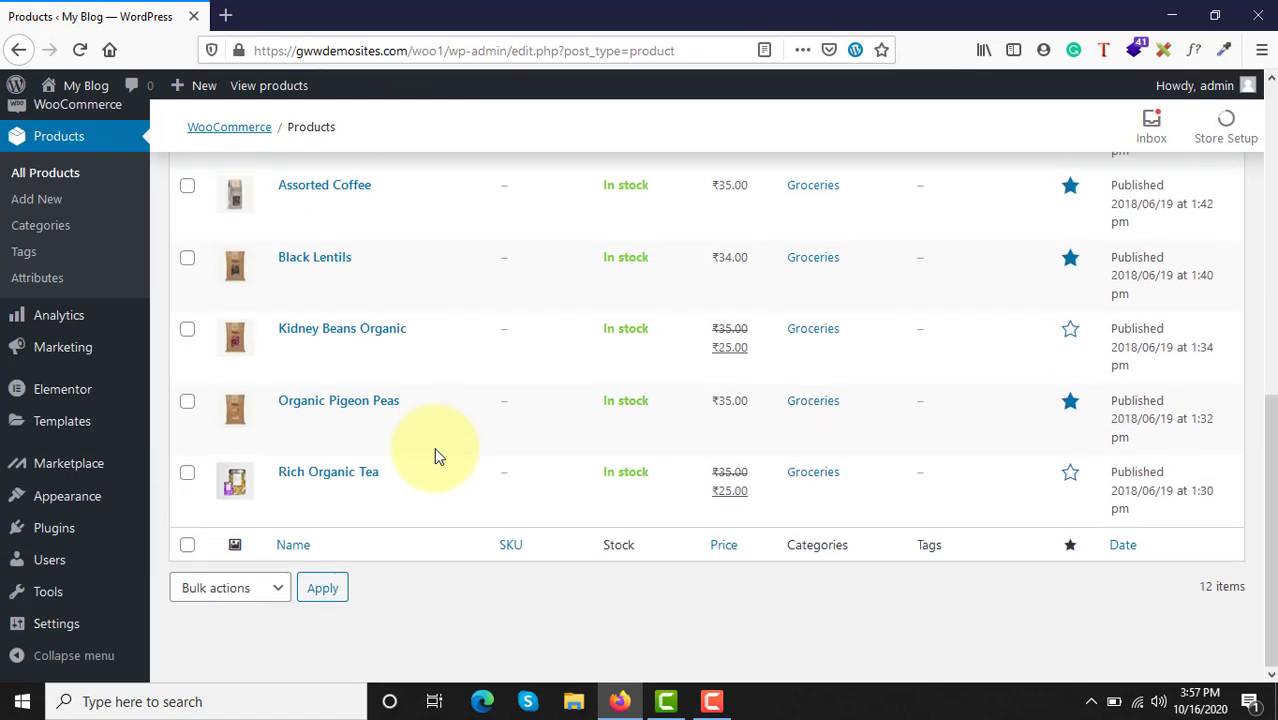
scroll(434, 447, "up", 5)
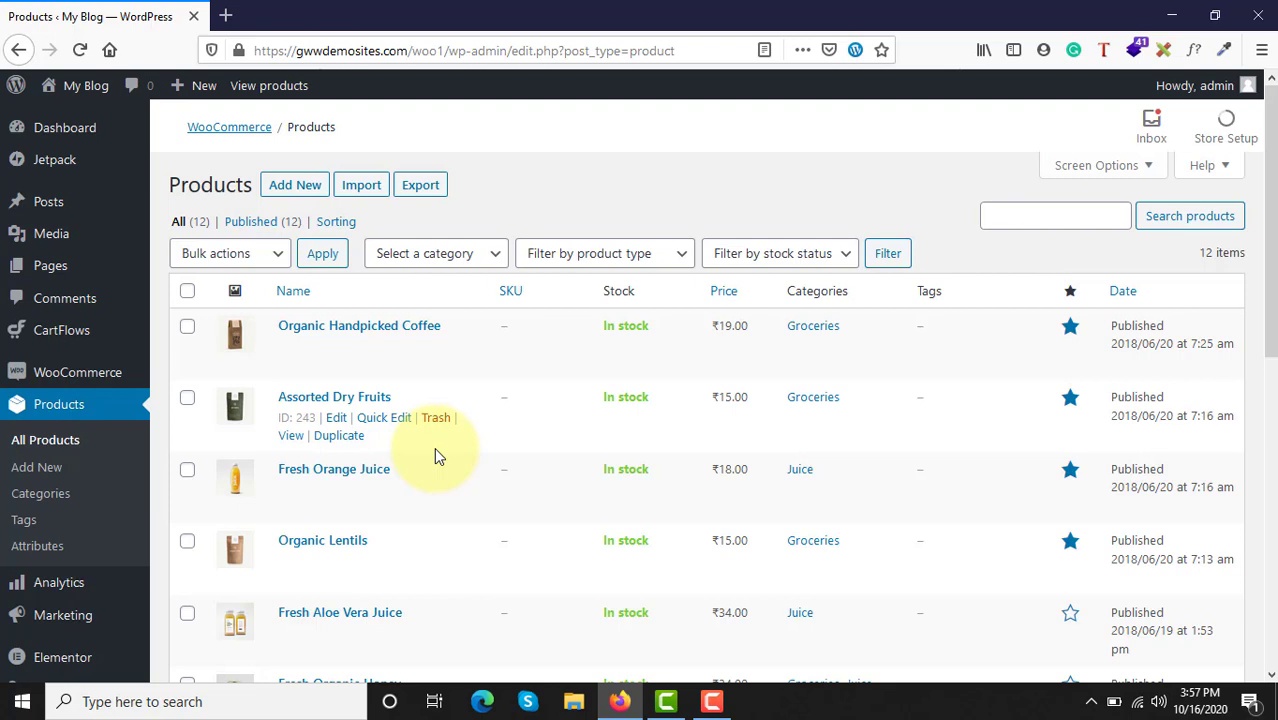
Step: Add a new product and name it "test product for training"
left_click(288, 195)
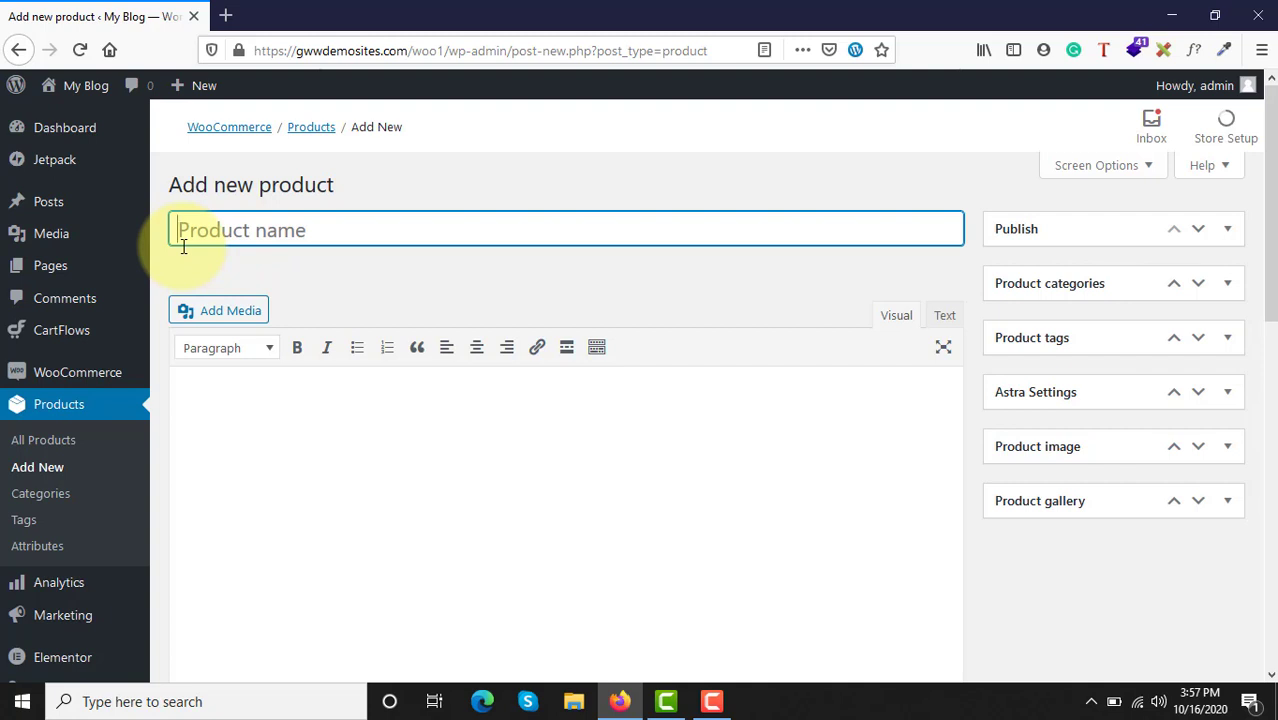
type("test pr")
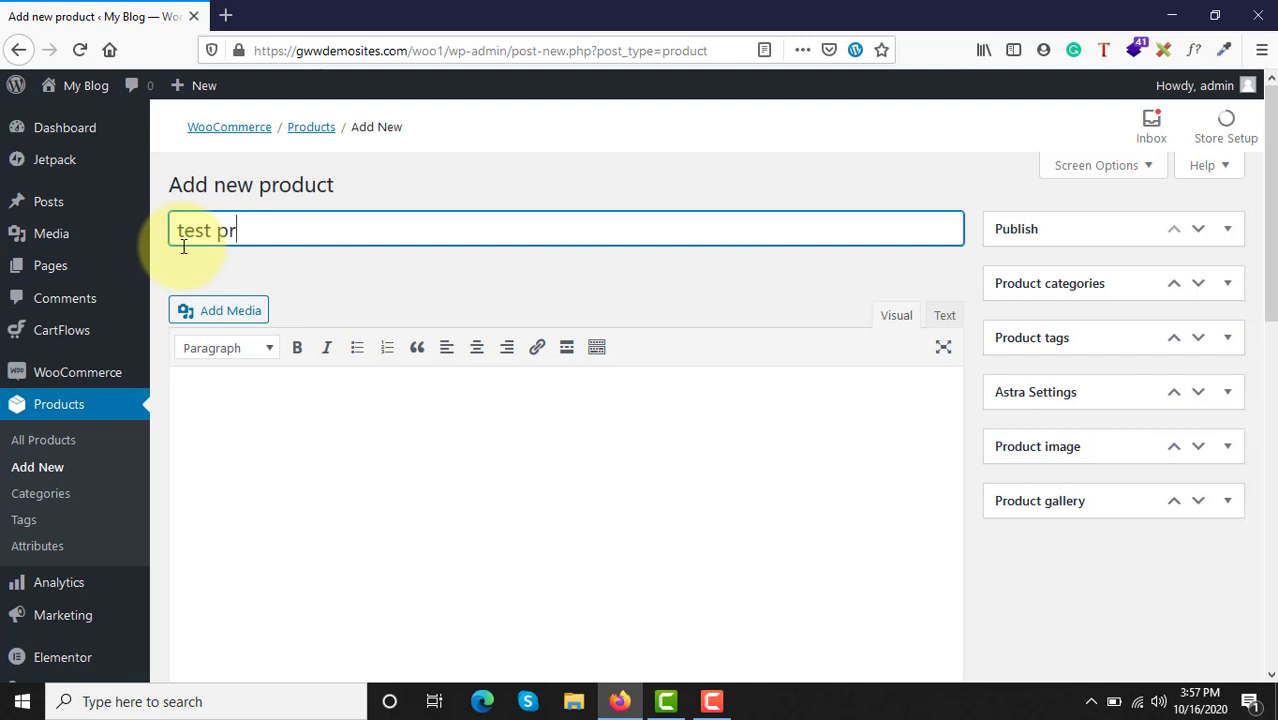
type("oduct for")
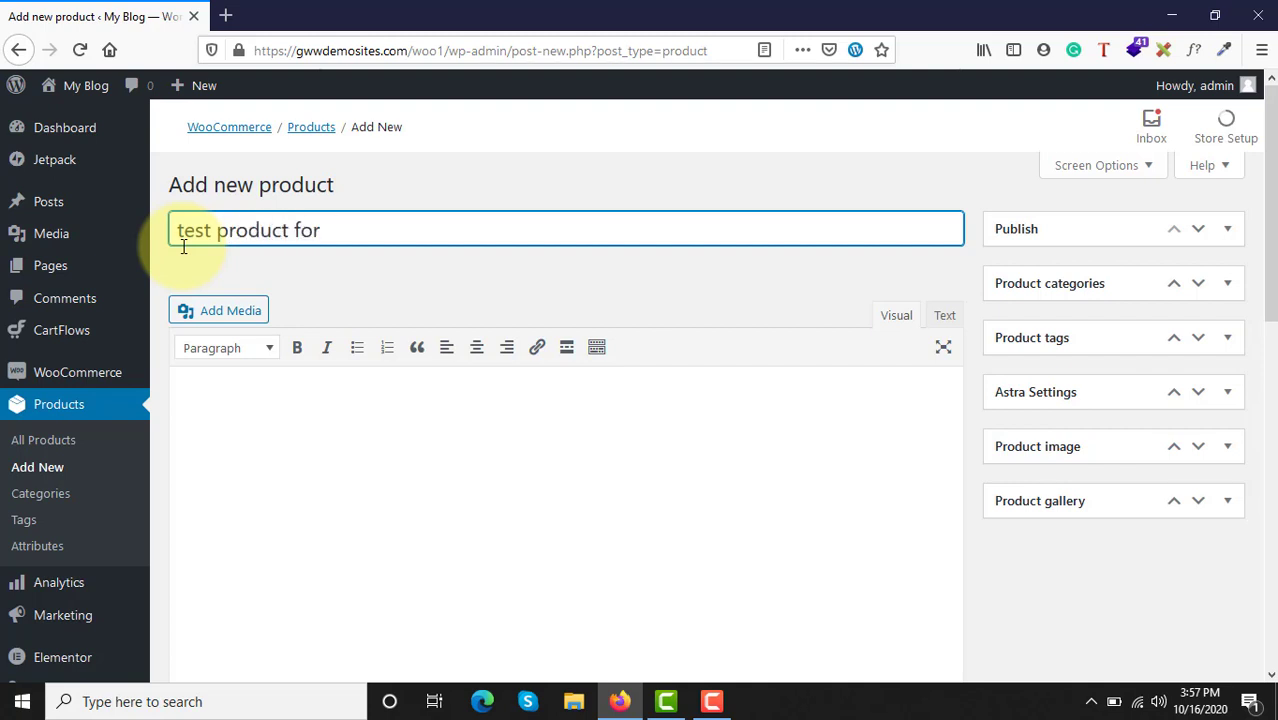
type(" training")
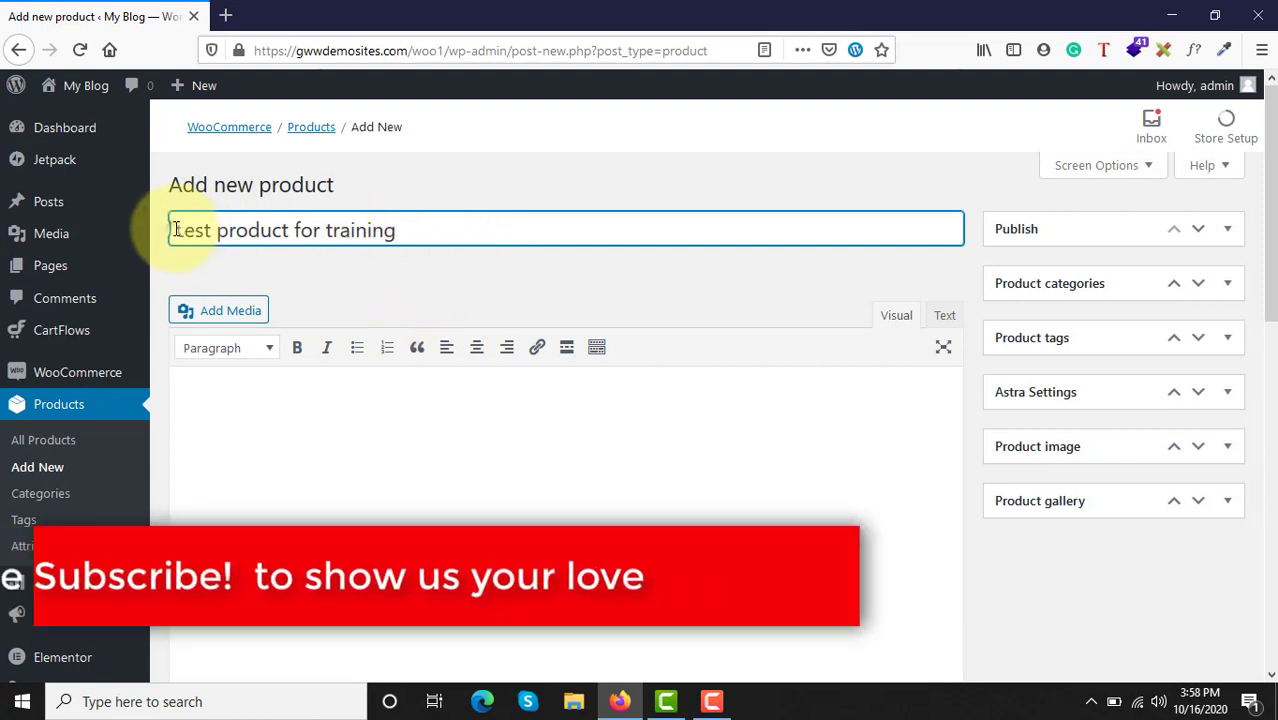
left_click_drag(174, 229, 419, 220)
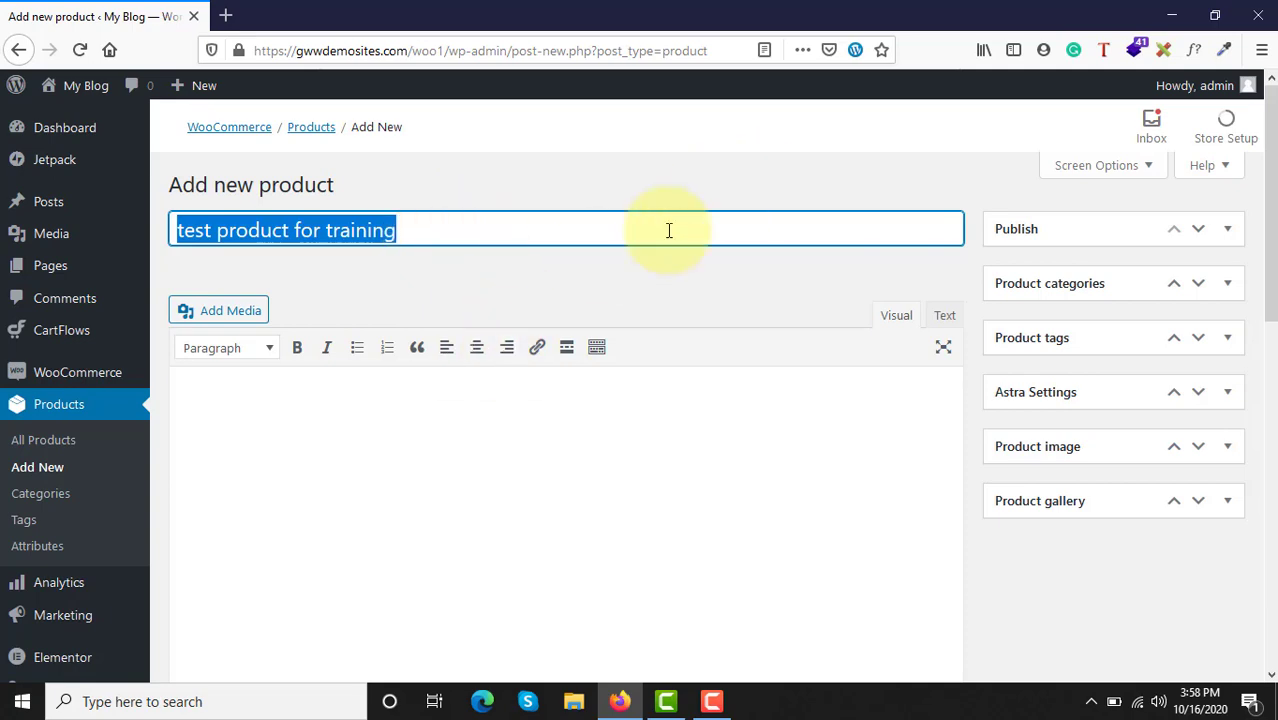
left_click(418, 253)
scroll(418, 253, "down", 3)
scroll(418, 253, "up", 3)
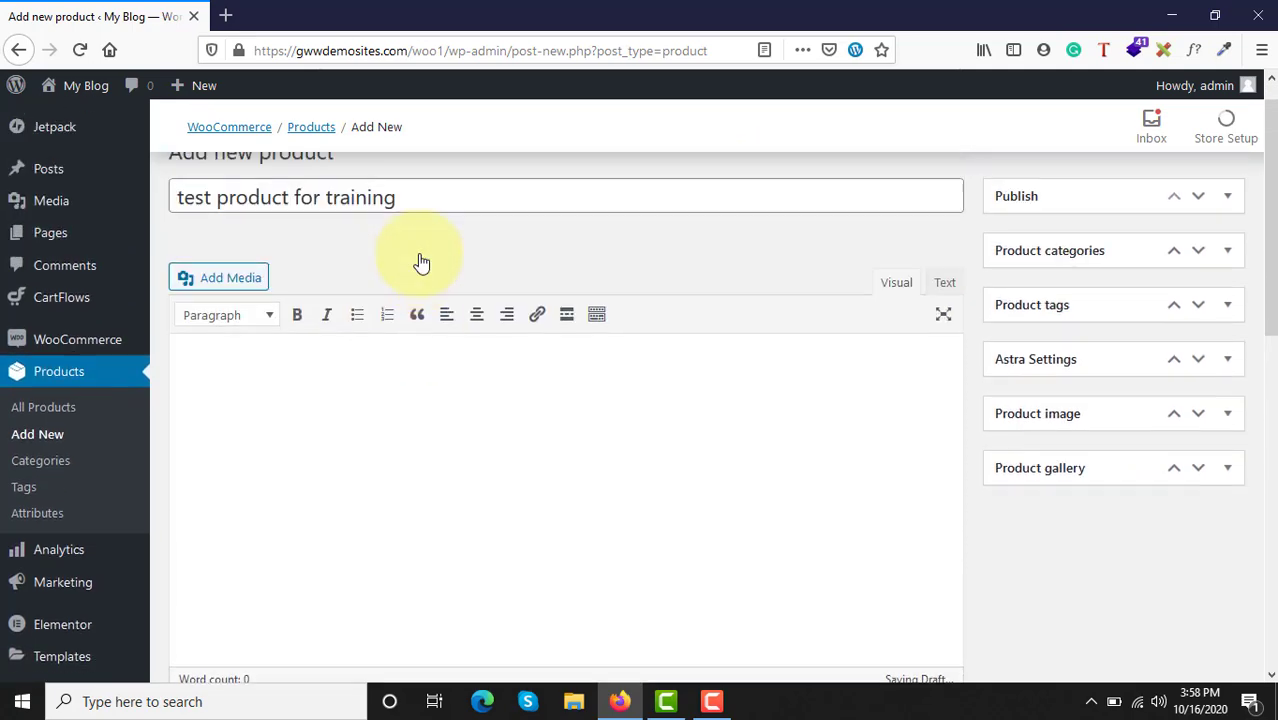
left_click(217, 424)
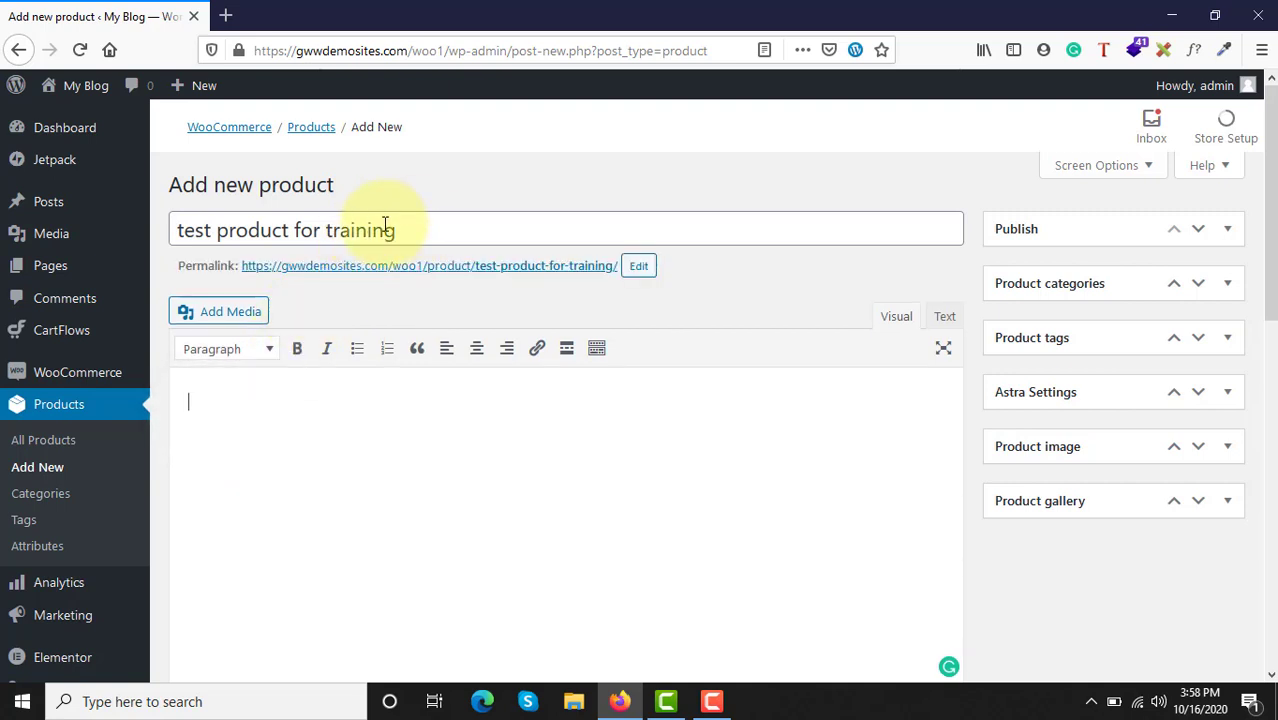
left_click_drag(398, 229, 214, 211)
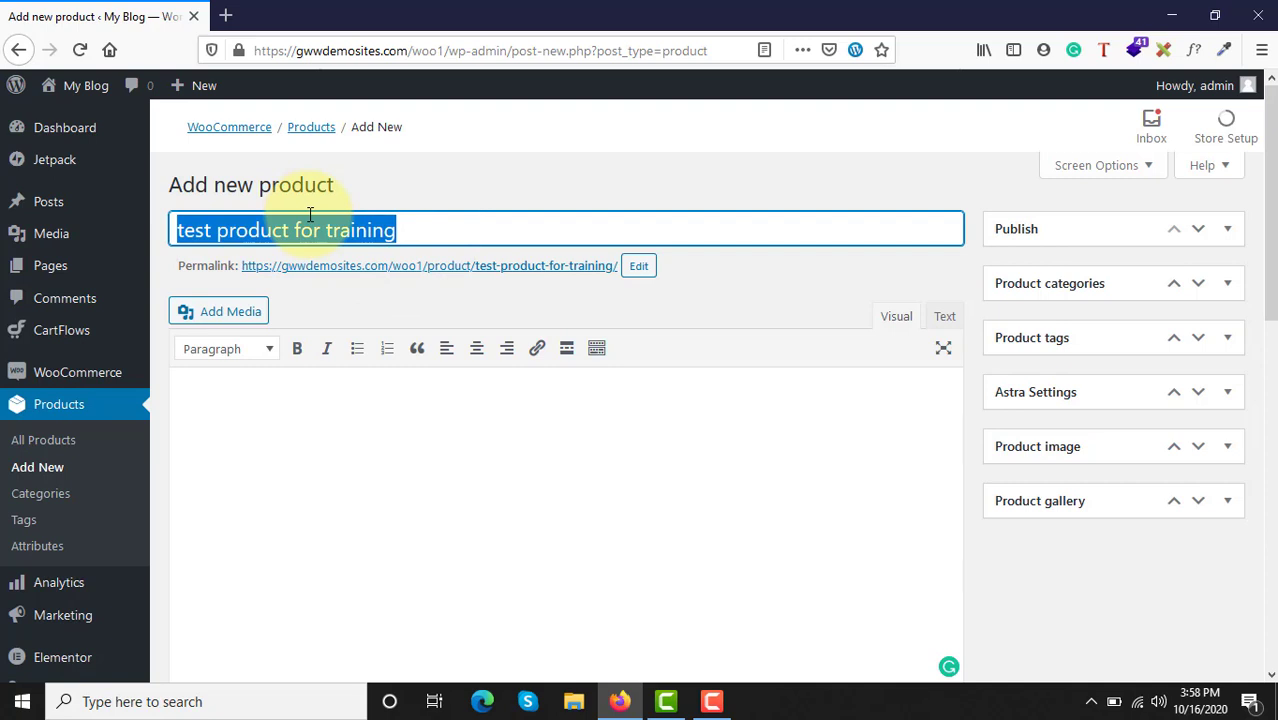
Step: Search the web for "dummy text" in a new browser tab and open the lipsum.com Lorem Ipsum generator result
left_click(228, 14)
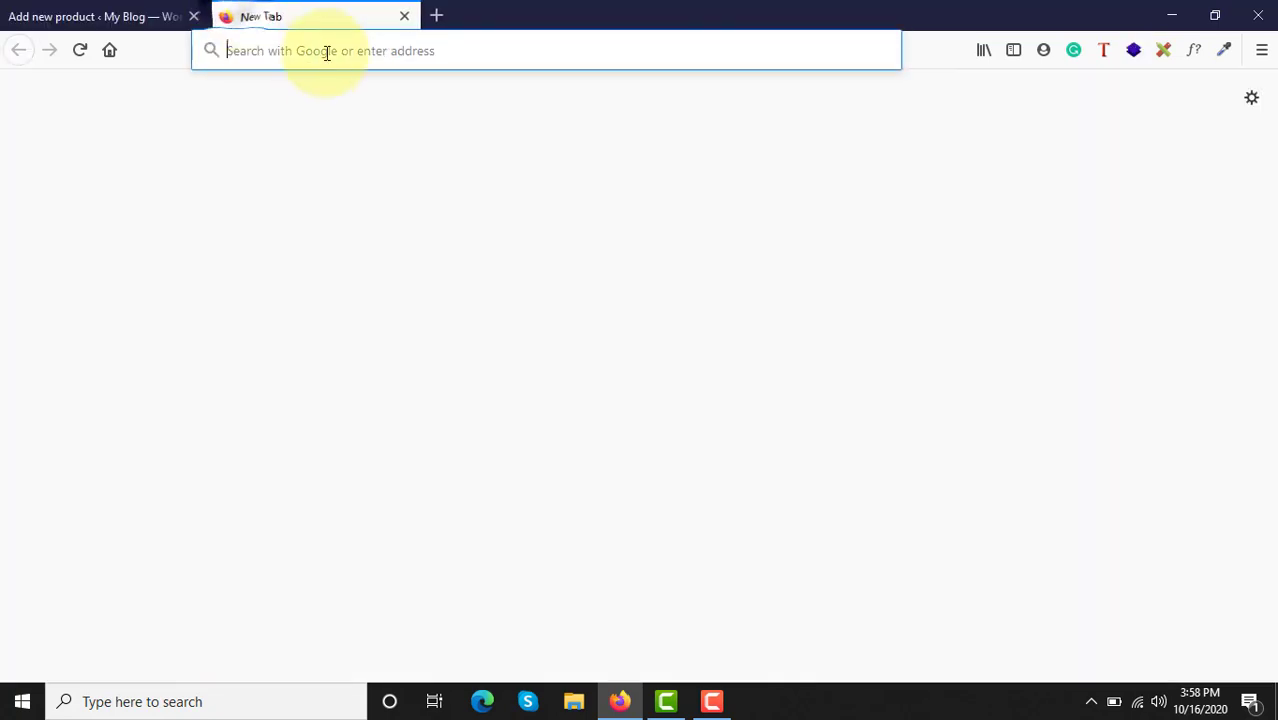
type("du")
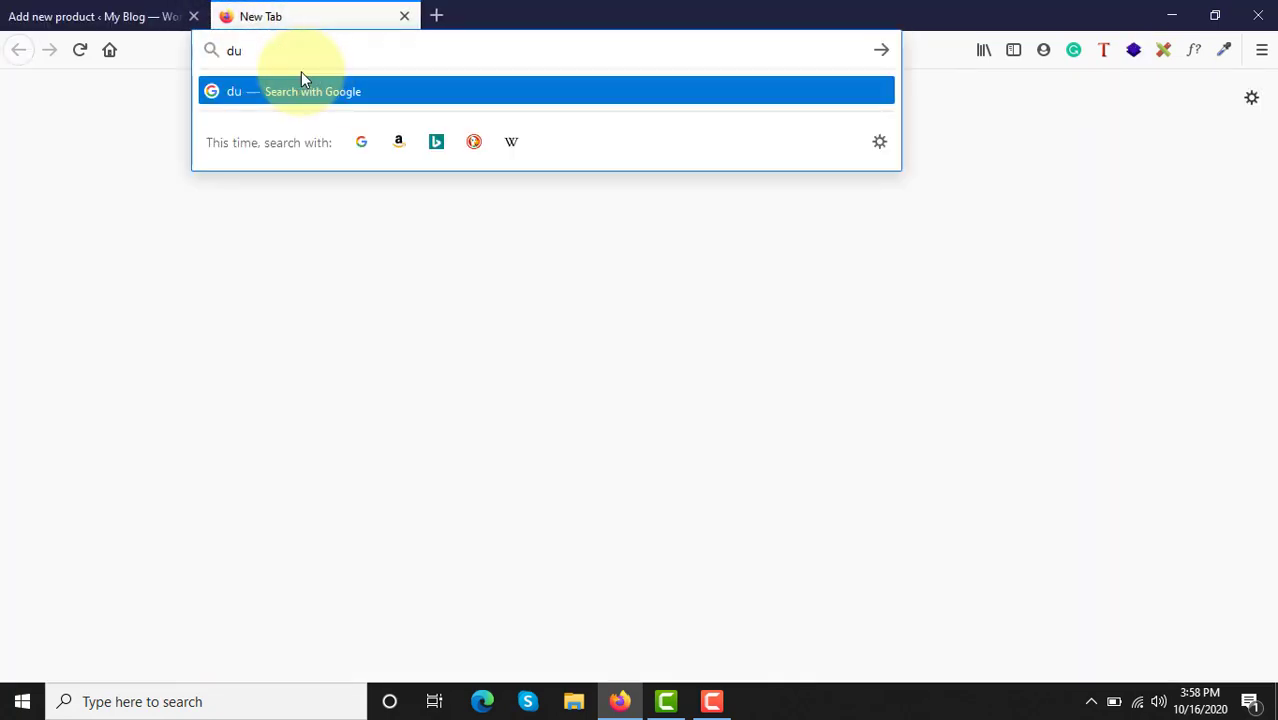
type("mmy te")
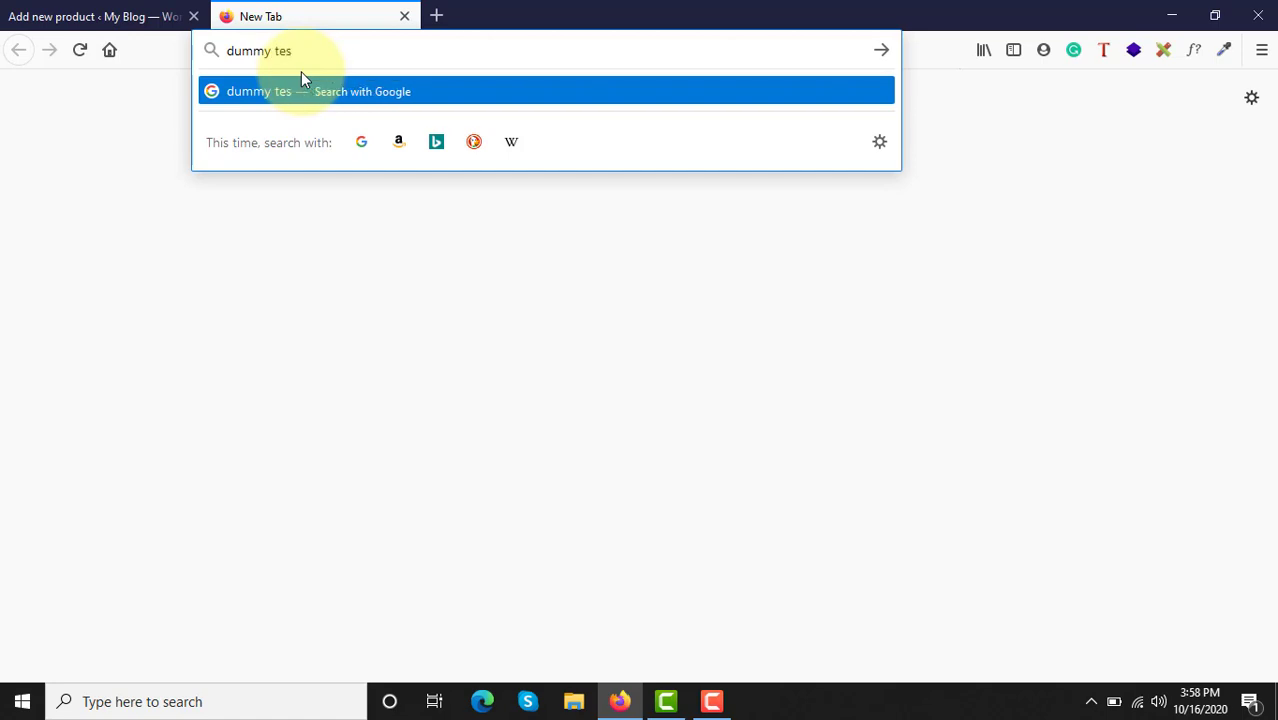
type("xt")
key("Return")
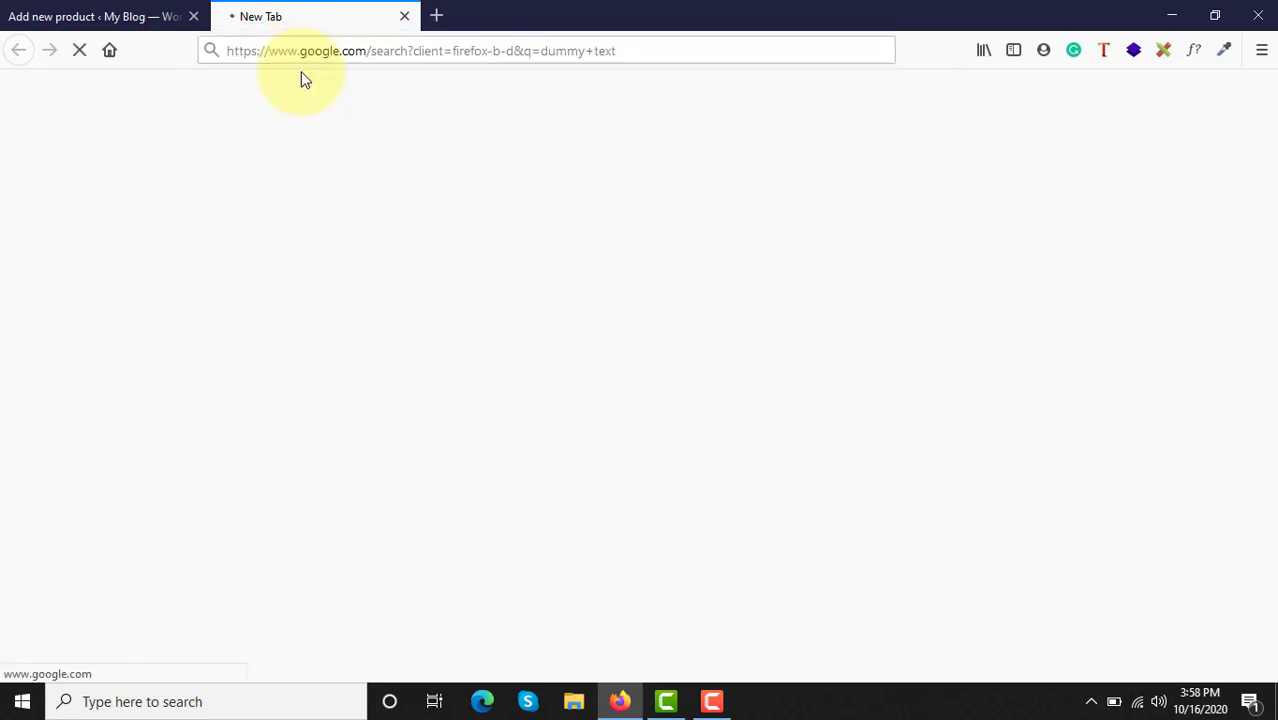
left_click(268, 272)
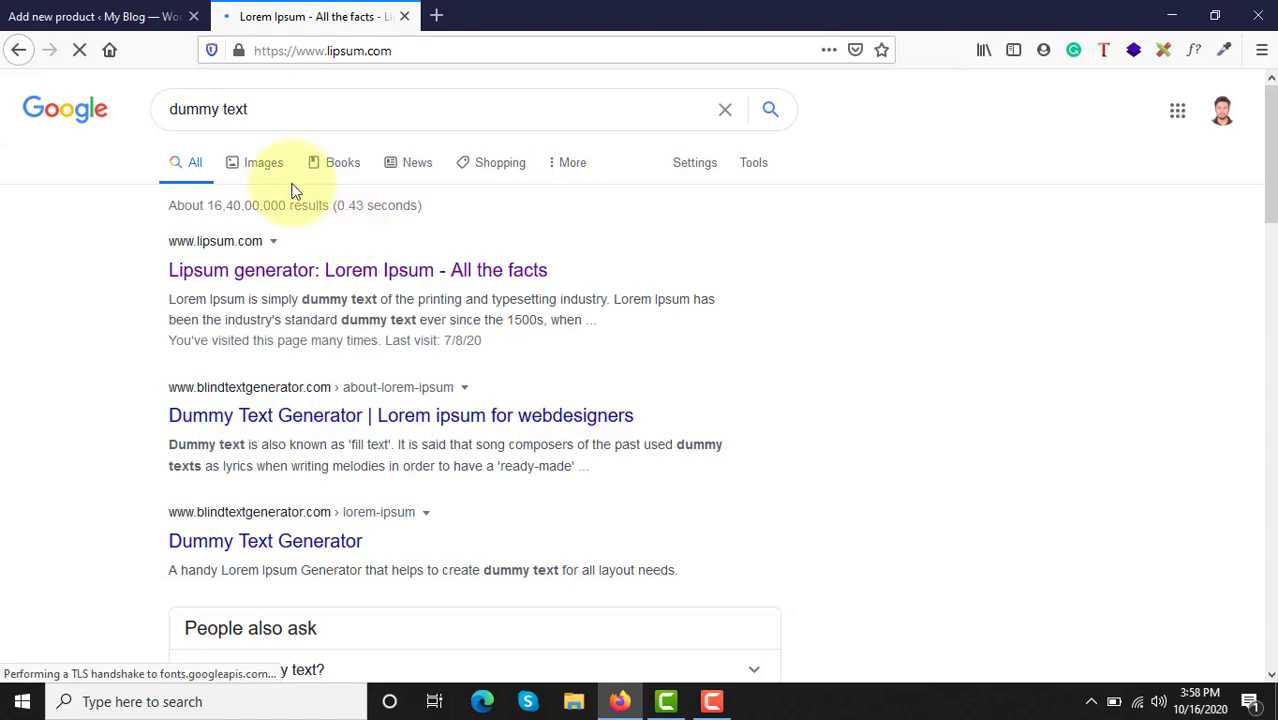
Step: Copy the first paragraph under "Where does it come from?" on the Lorem Ipsum page and return to the new product's edit page
scroll(323, 381, "down", 3)
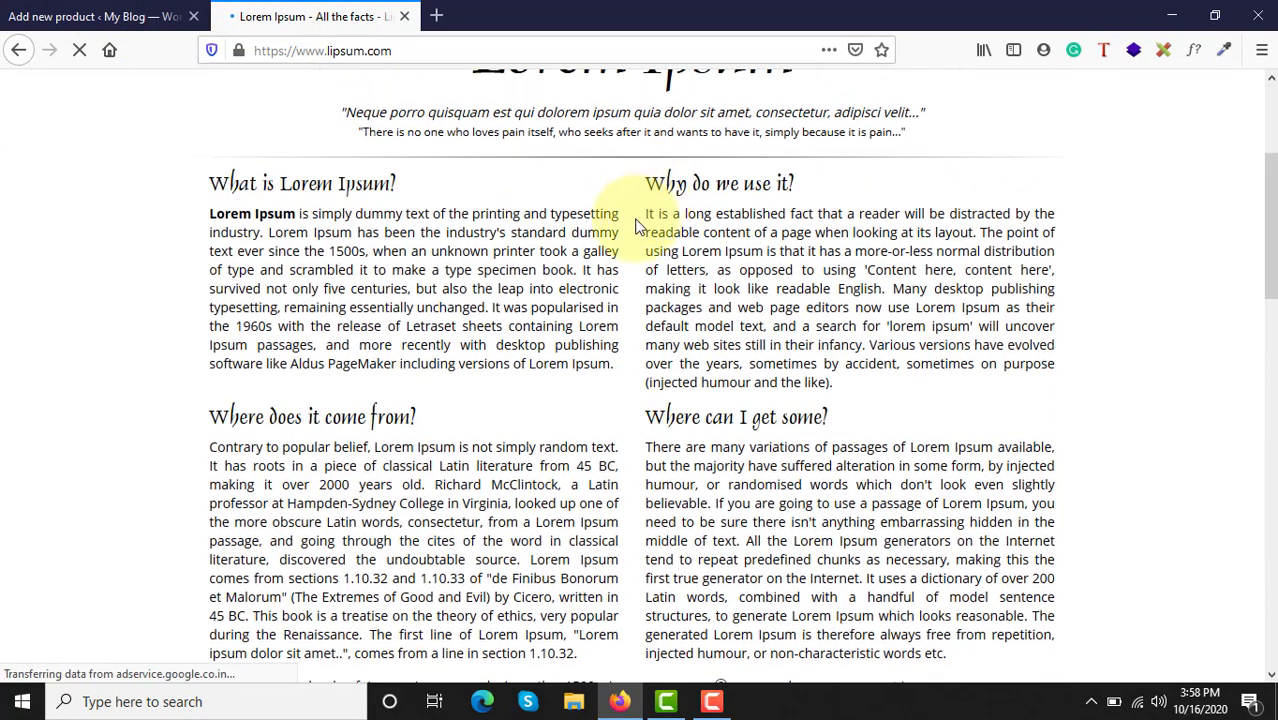
scroll(245, 333, "down", 2)
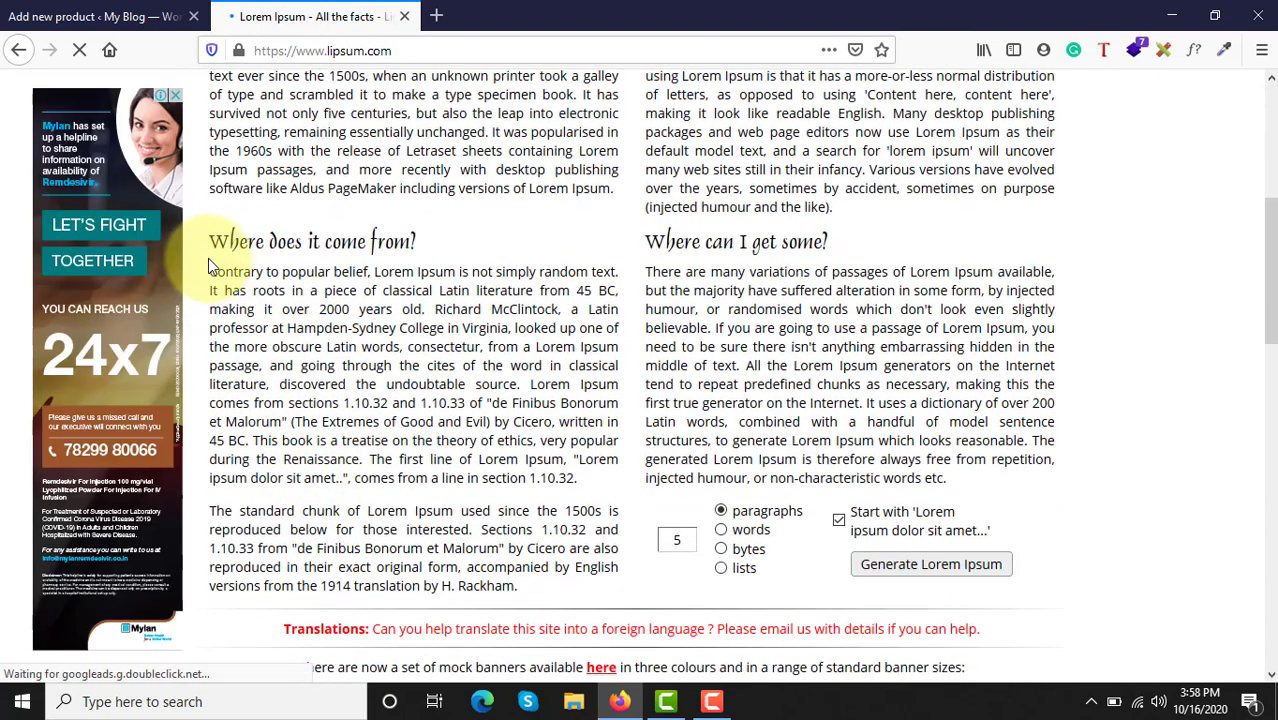
left_click_drag(211, 274, 578, 479)
key("ctrl+c")
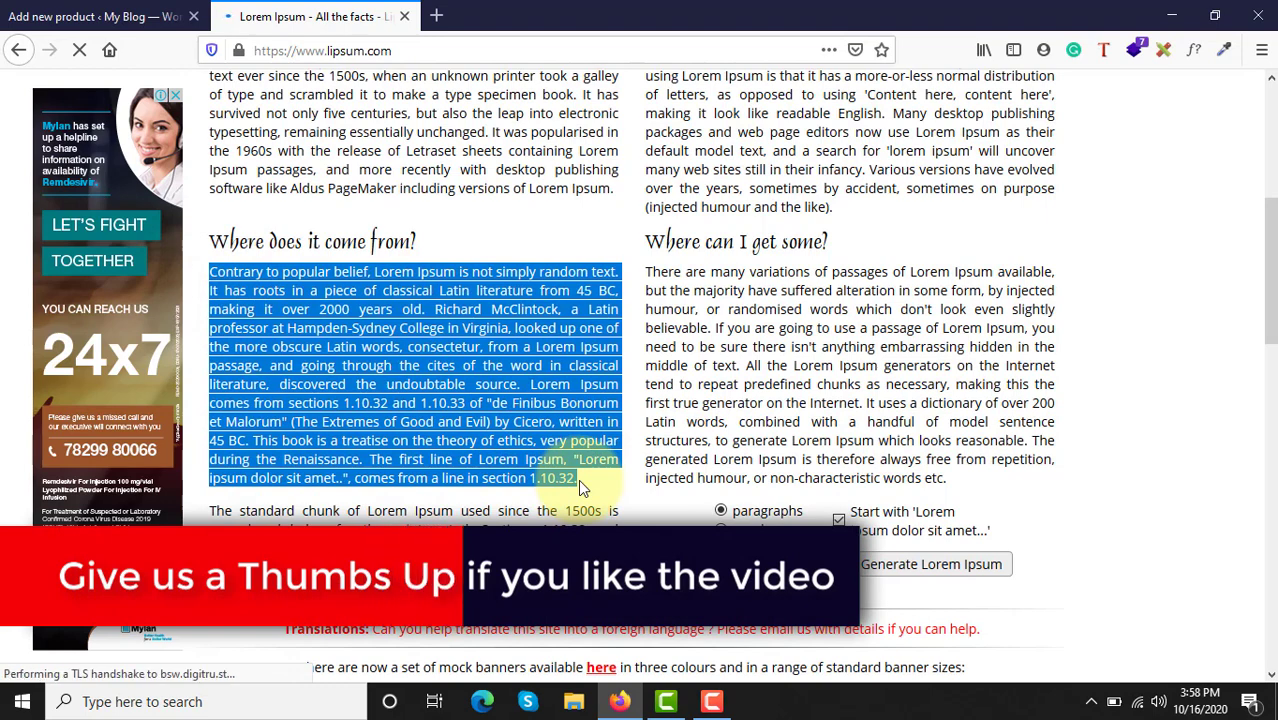
left_click(85, 15)
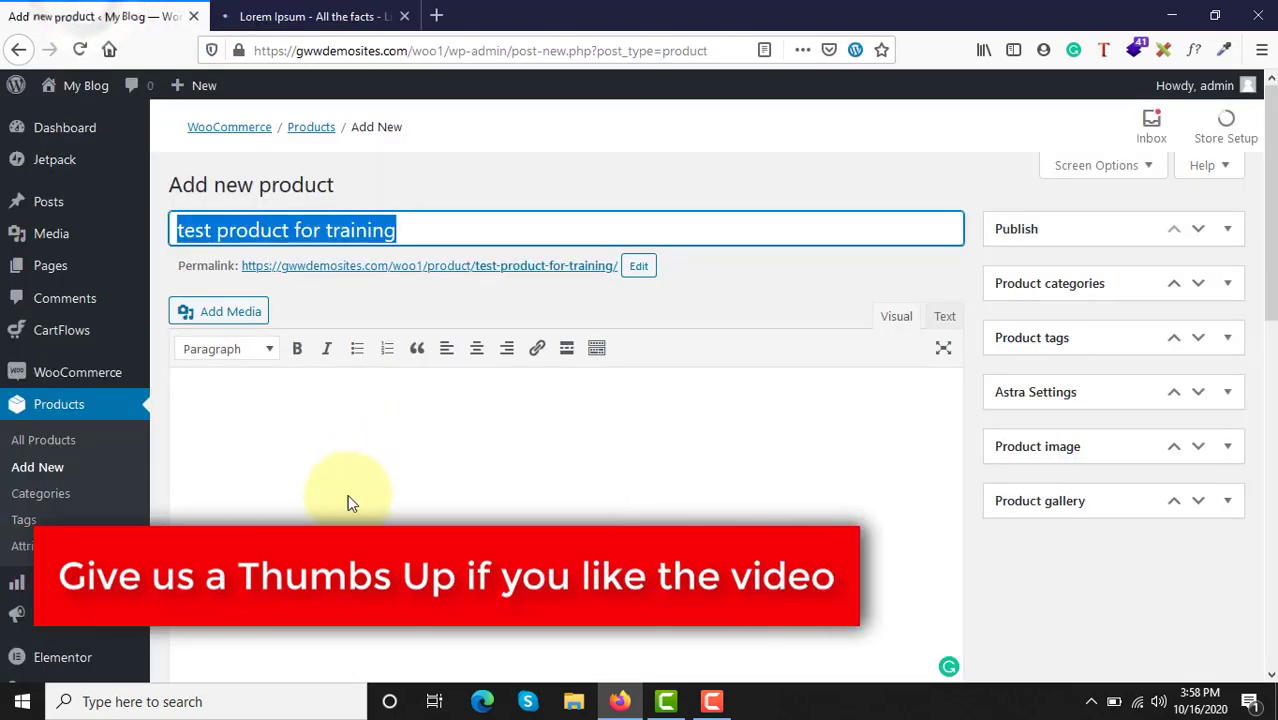
Step: Paste the copied Lorem Ipsum paragraph into the product's main description
left_click(303, 497)
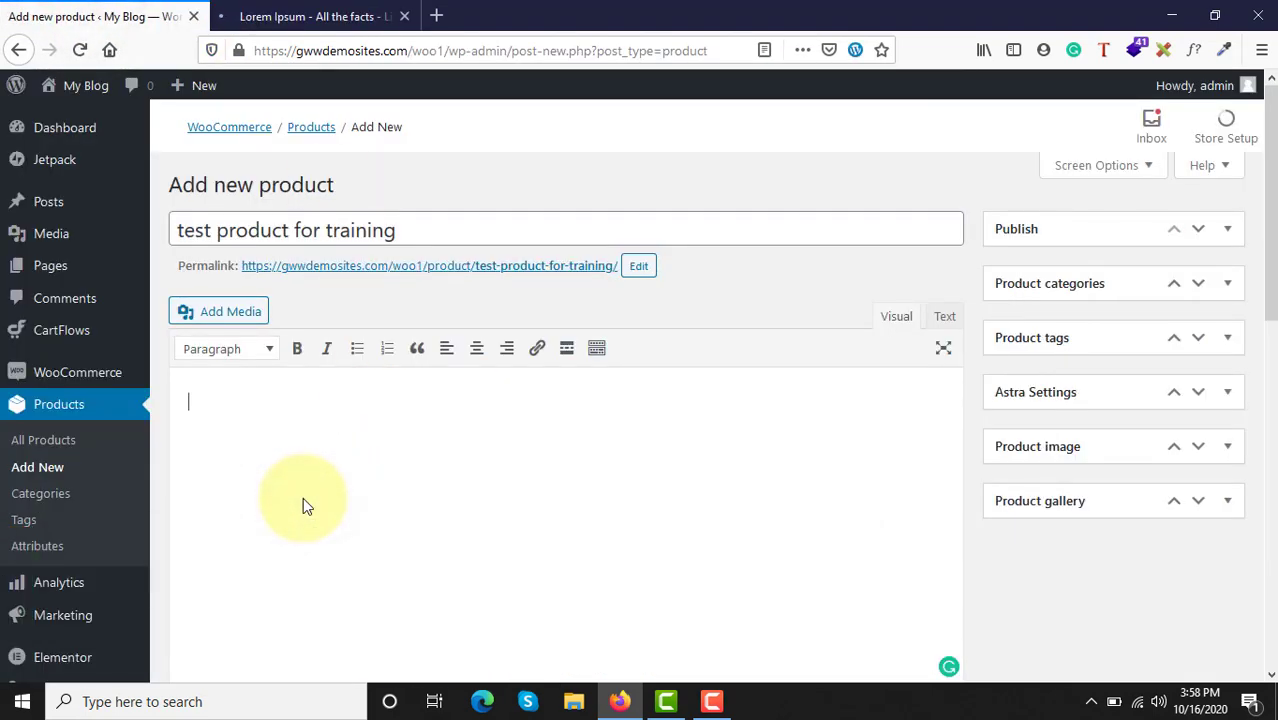
key("ctrl+v")
scroll(303, 497, "down", 3)
scroll(303, 497, "down", 1)
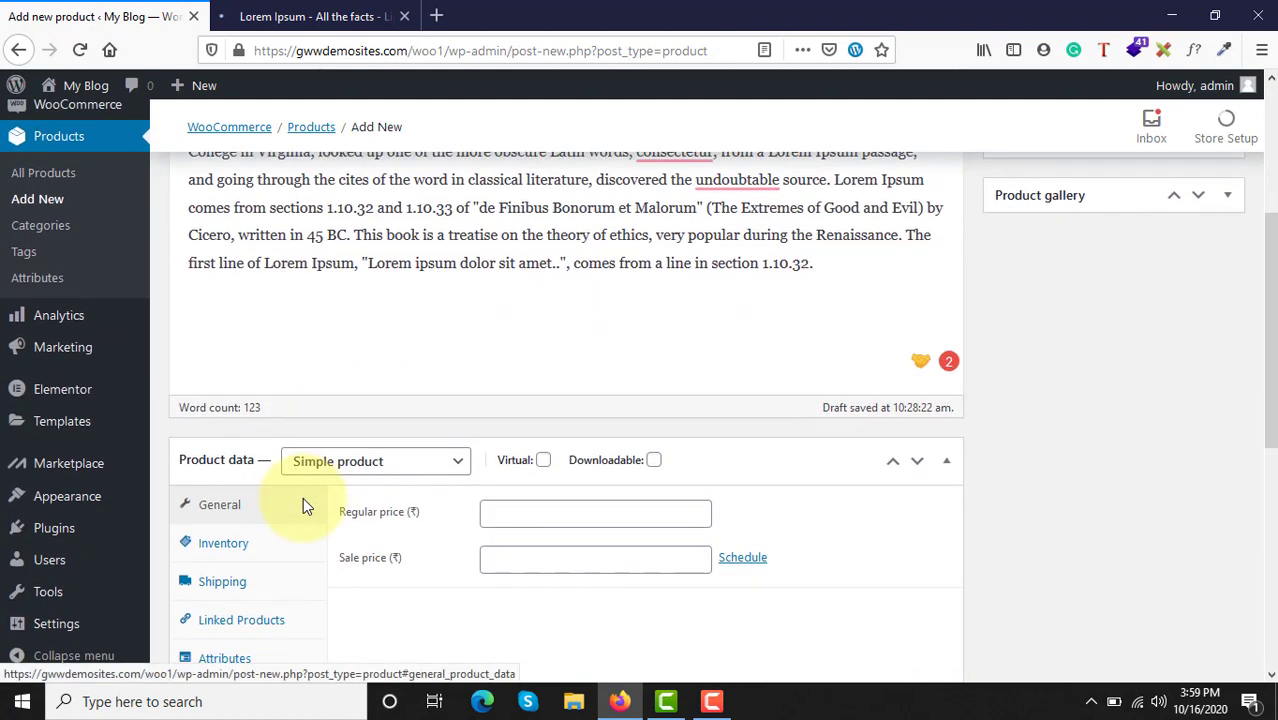
Step: Add a bulleted list below the paragraph with the item "Contrary to popular belief, Lorem Ipsum is not simply random text."
key("Return")
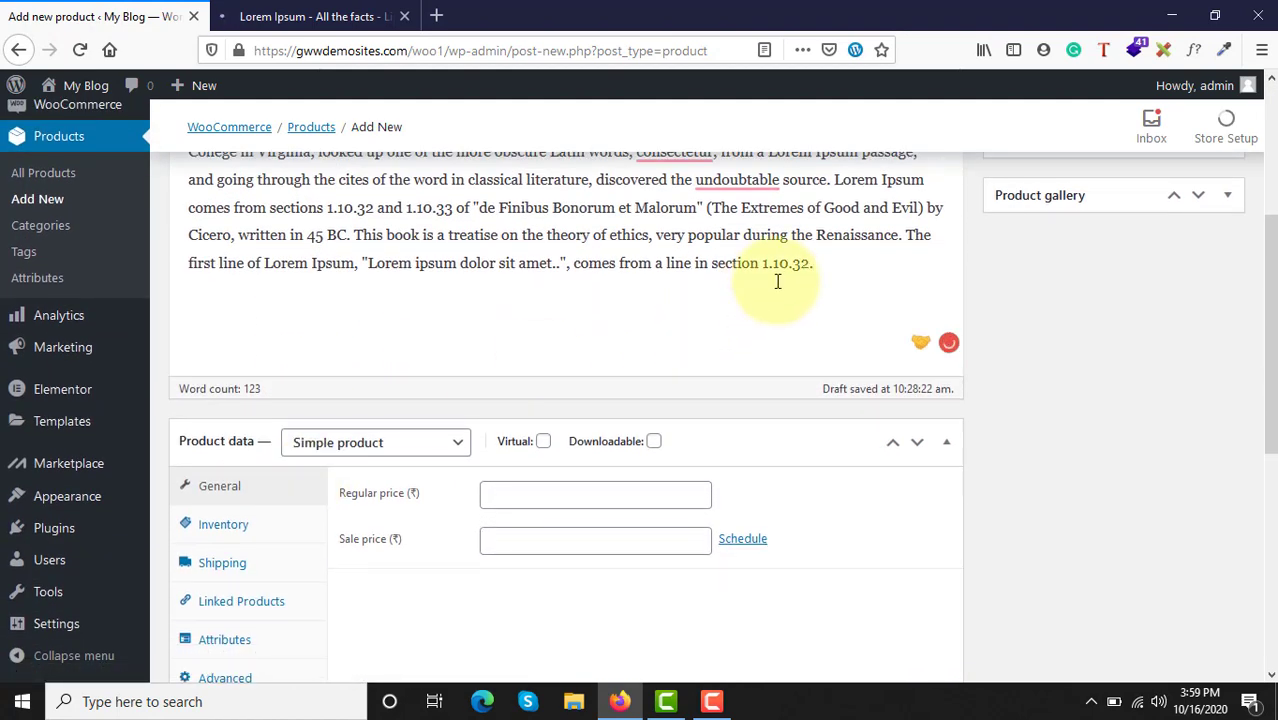
scroll(790, 290, "up", 3)
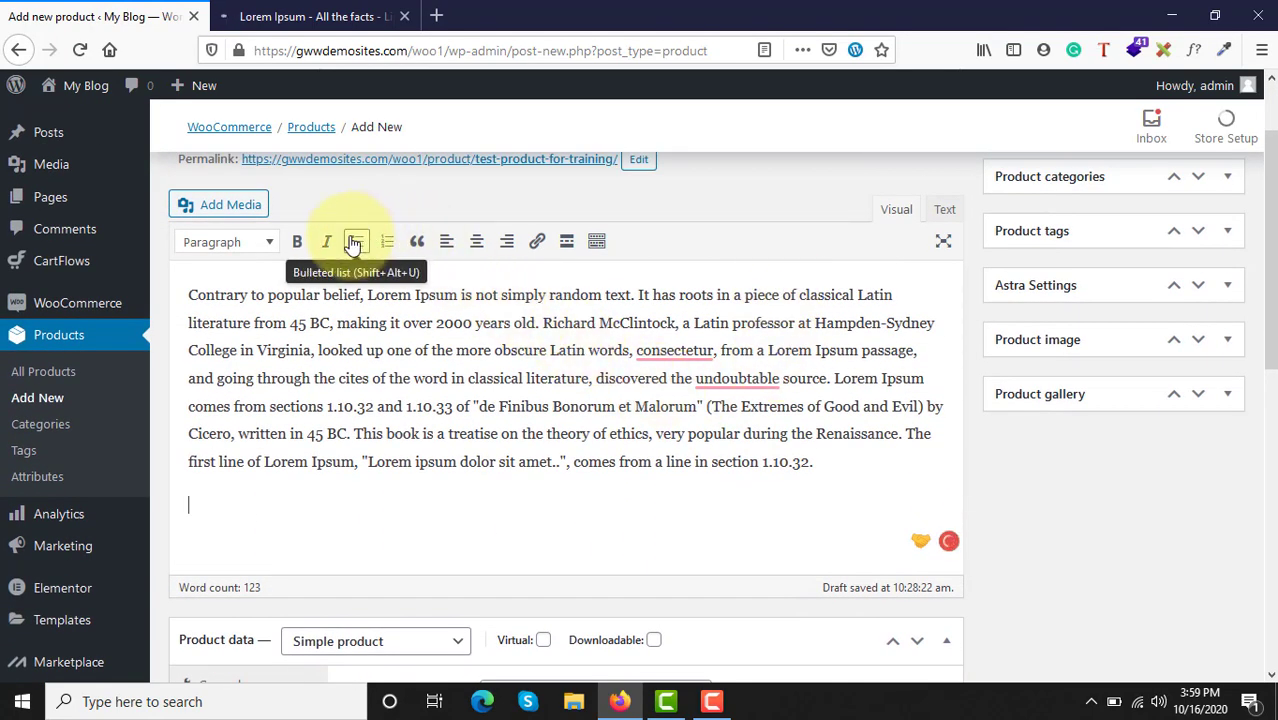
left_click(355, 241)
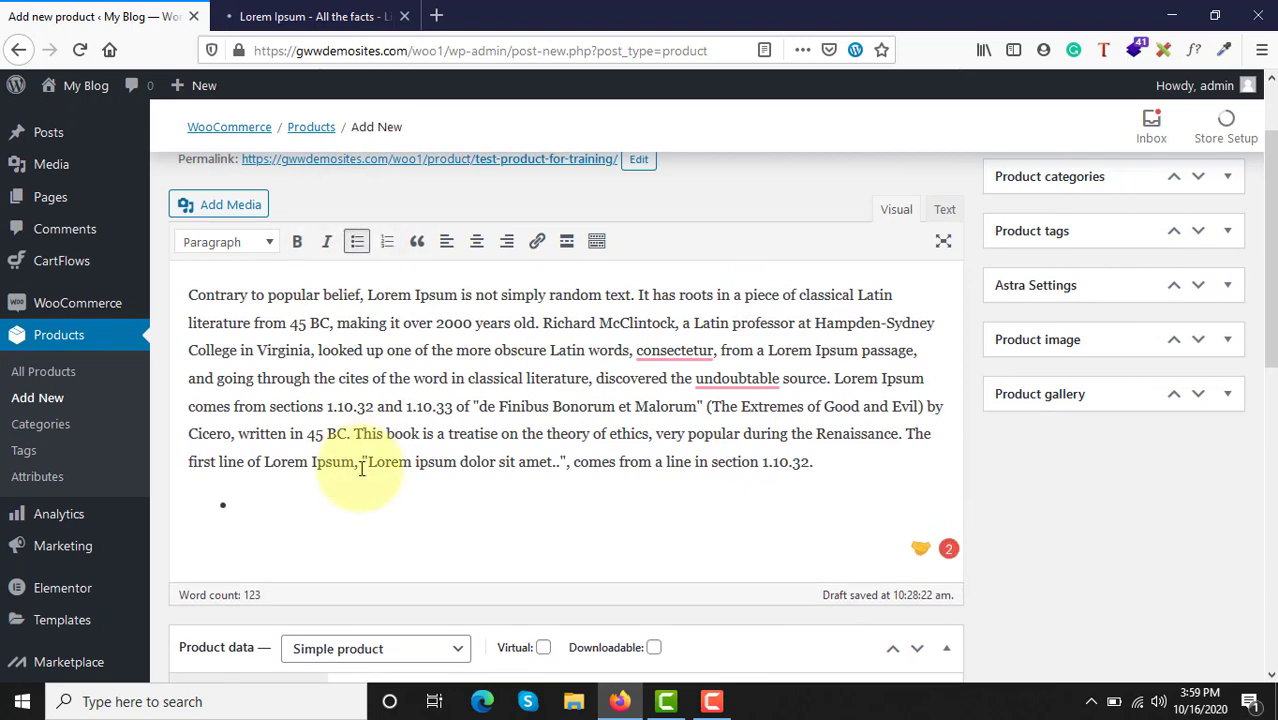
key("ctrl+v")
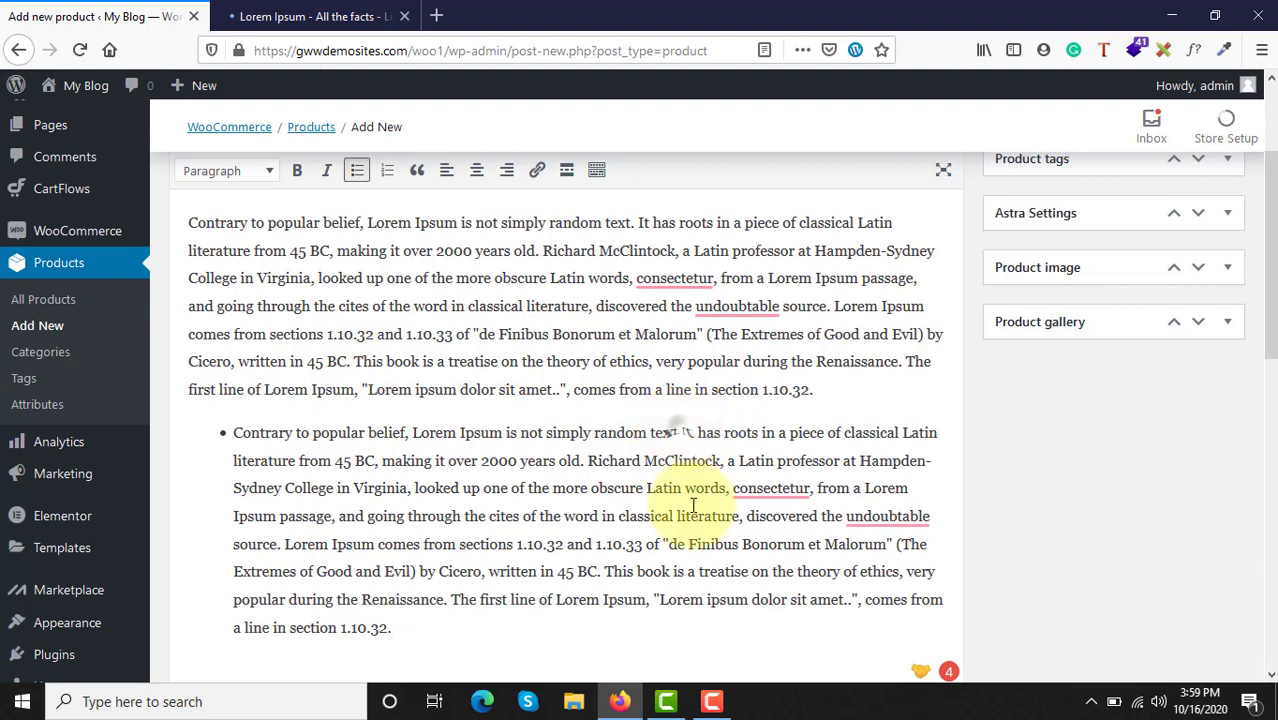
left_click_drag(681, 430, 708, 623)
key("Delete")
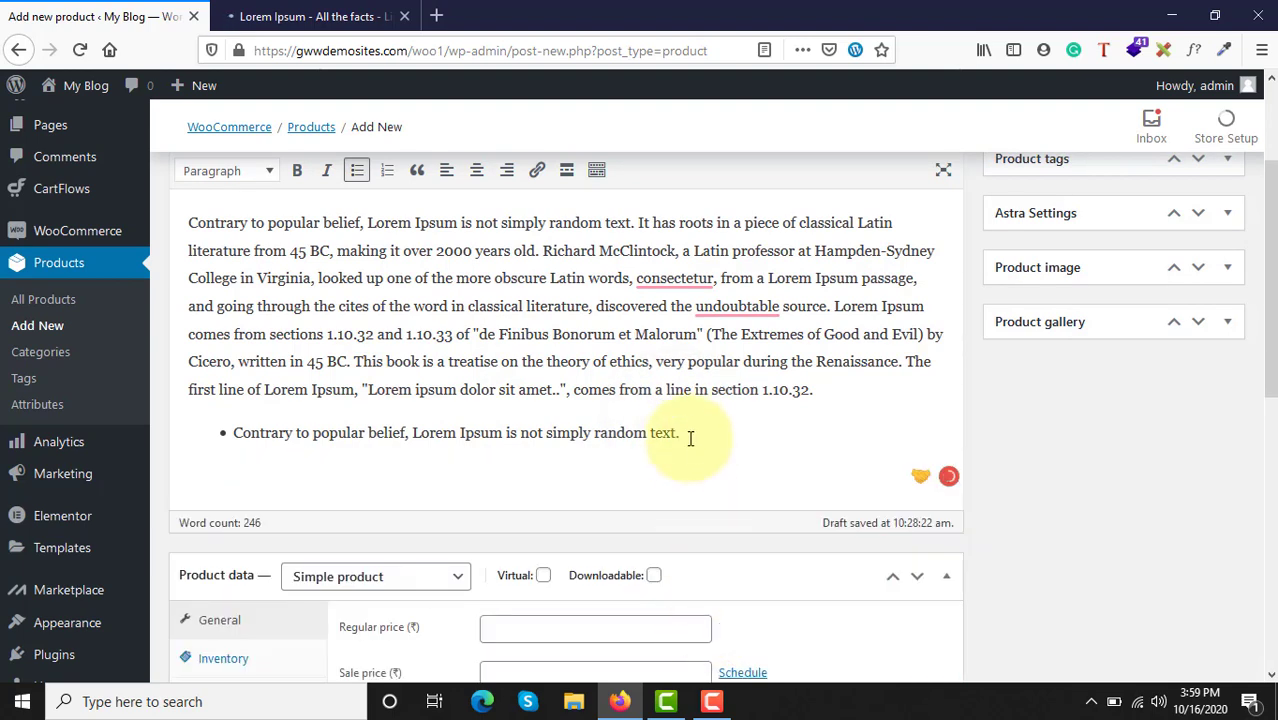
Step: Duplicate the first bullet's sentence until the description's list has six identical items, leaving no empty bullet at the end
left_click_drag(683, 433, 220, 433)
key("ctrl+c")
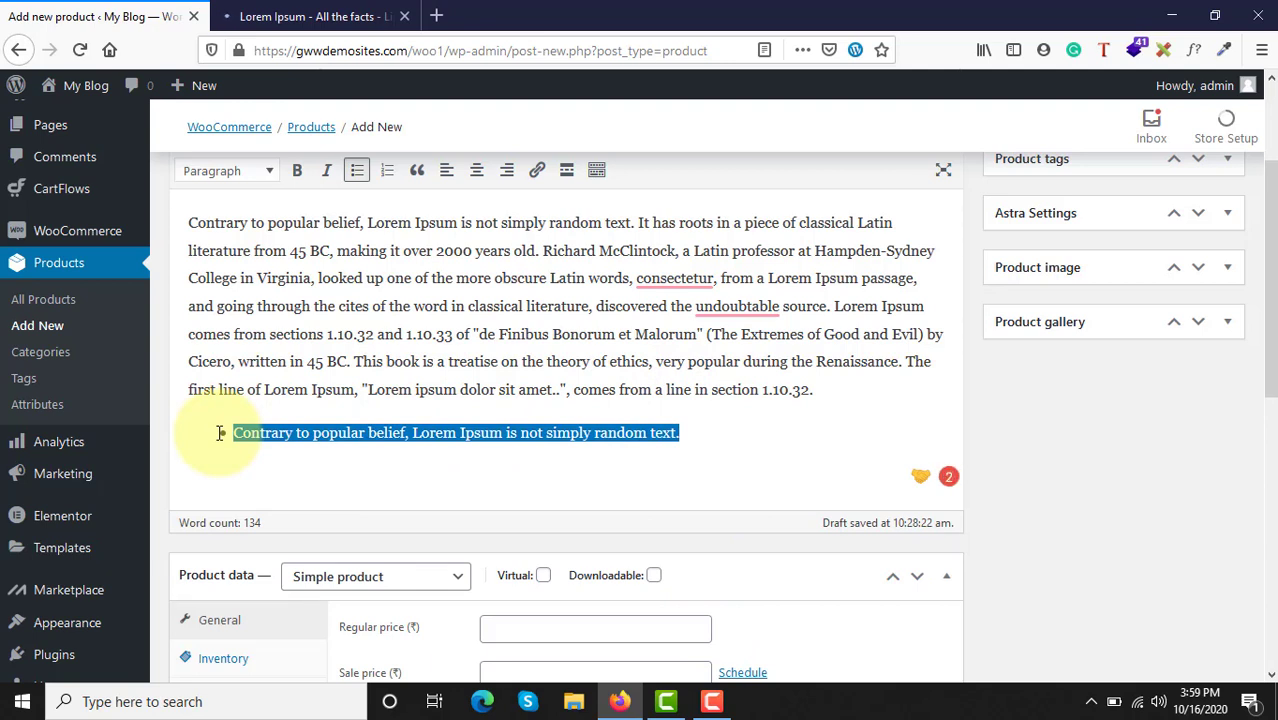
key("End")
key("Return")
key("ctrl+v")
key("Return")
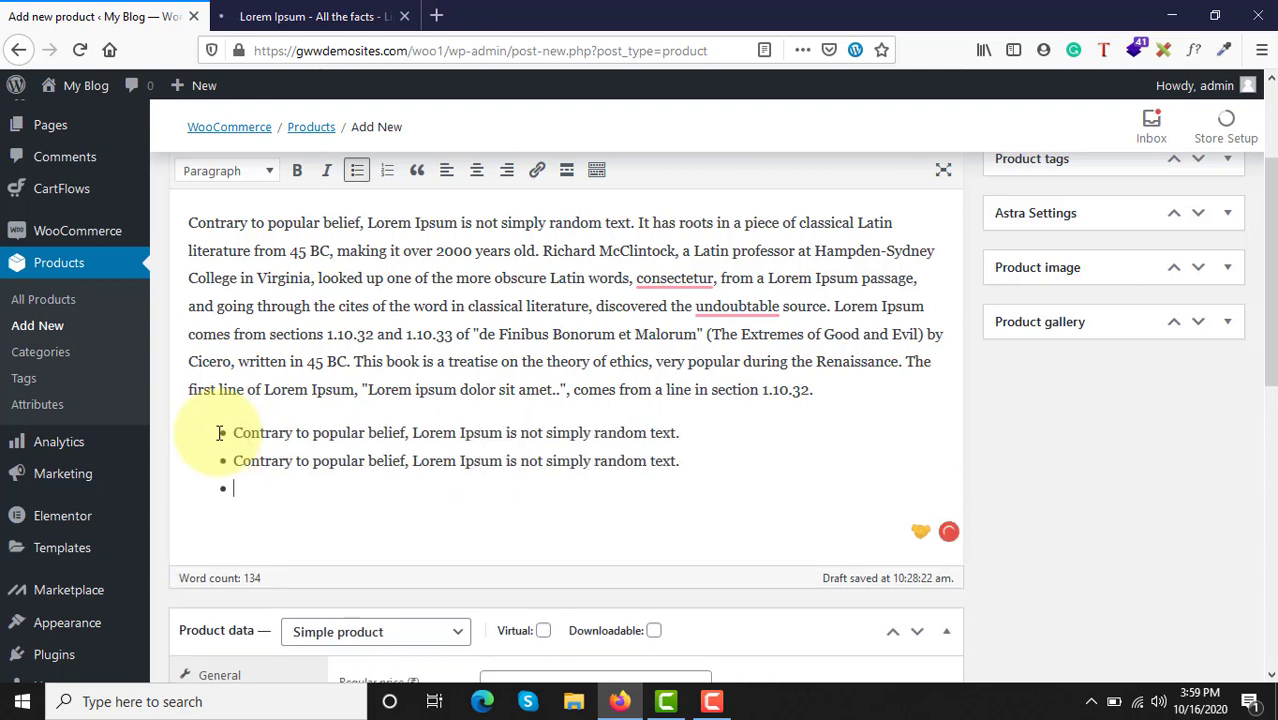
key("ctrl+v")
key("Return")
key("ctrl+v")
key("Return")
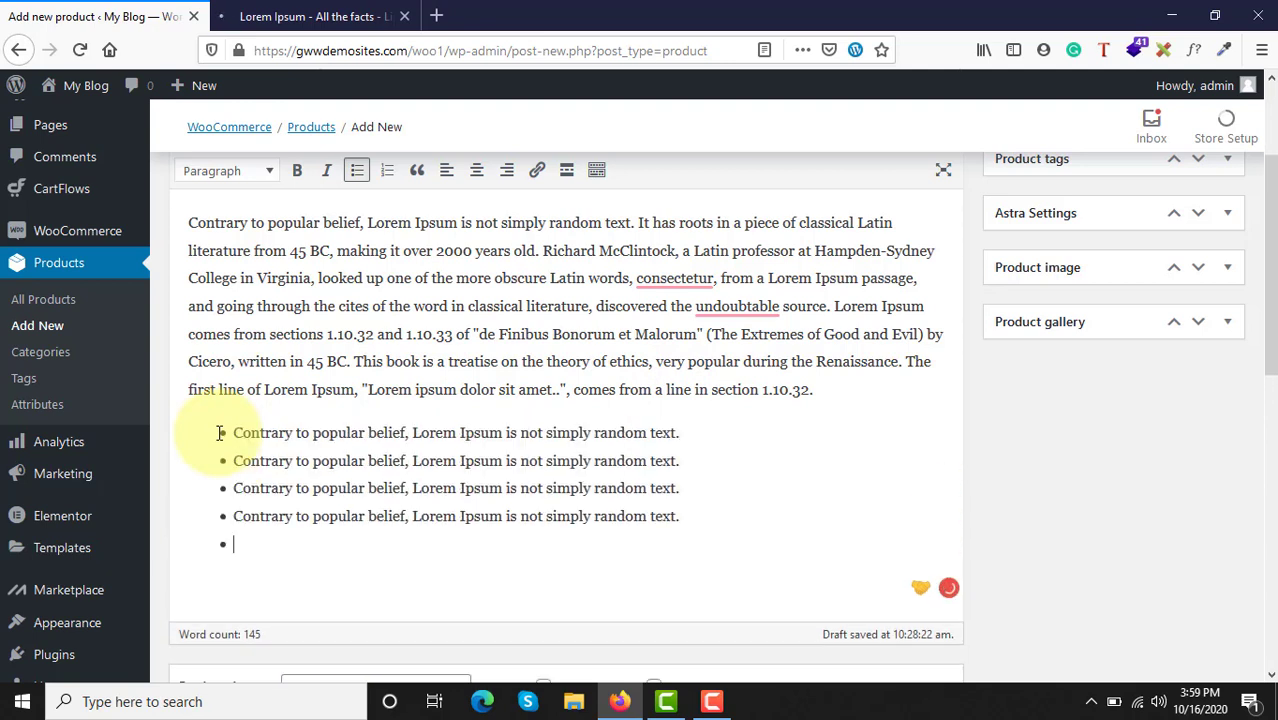
key("ctrl+v")
key("Return")
key("ctrl+v")
key("Return")
key("BackSpace")
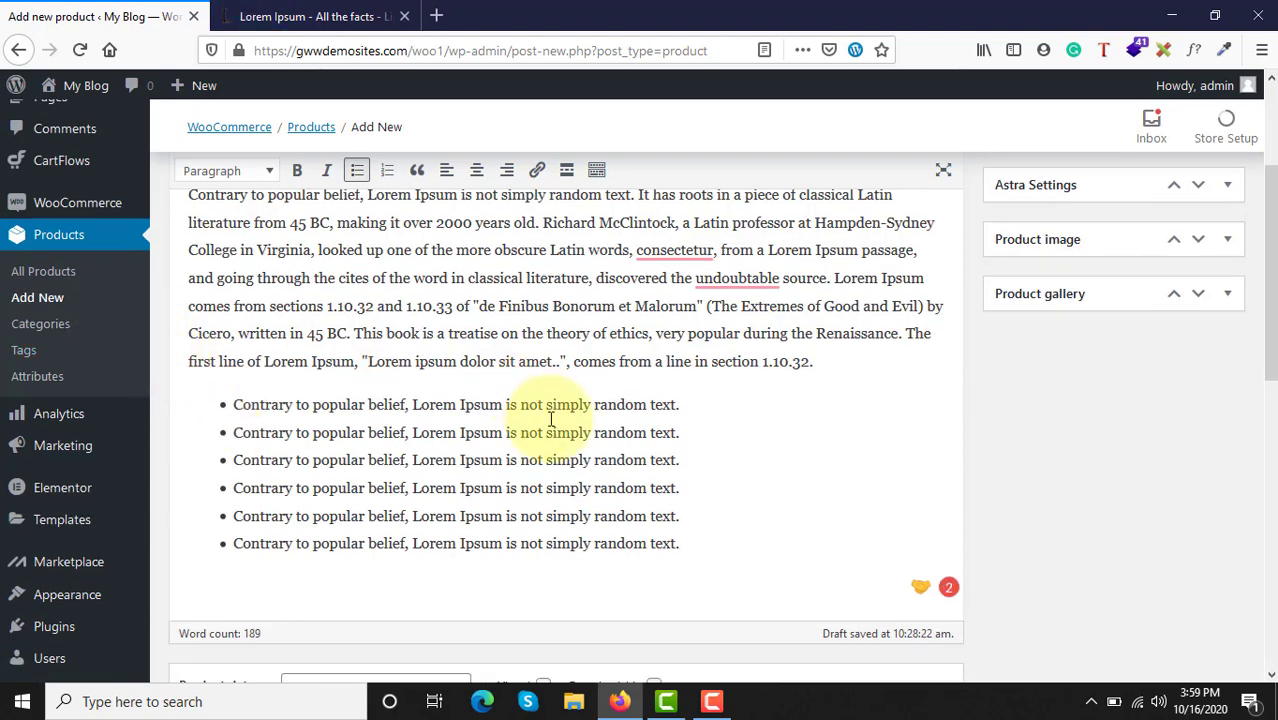
Step: Insert the unbulleted line "Contrary to popular belief, Lorem Ipsum is not simply random text" above the description's first paragraph, without a final period
scroll(280, 235, "up", 2)
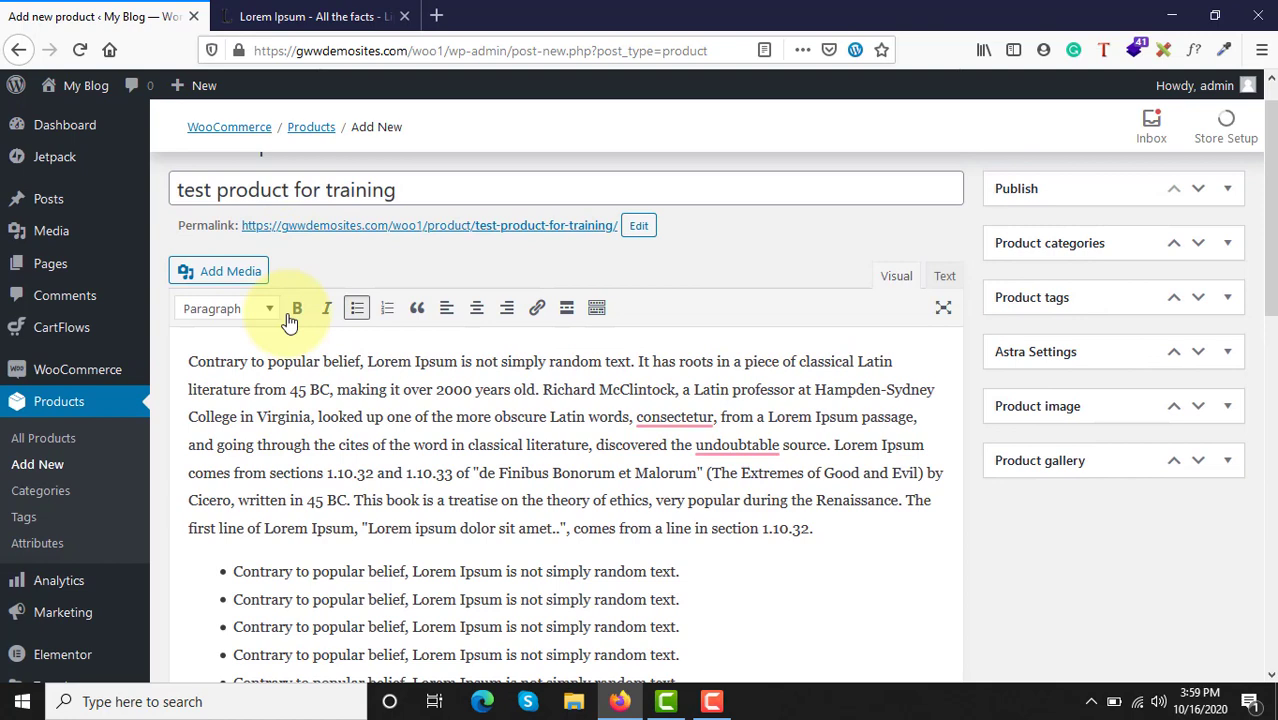
left_click(189, 343)
key("Return")
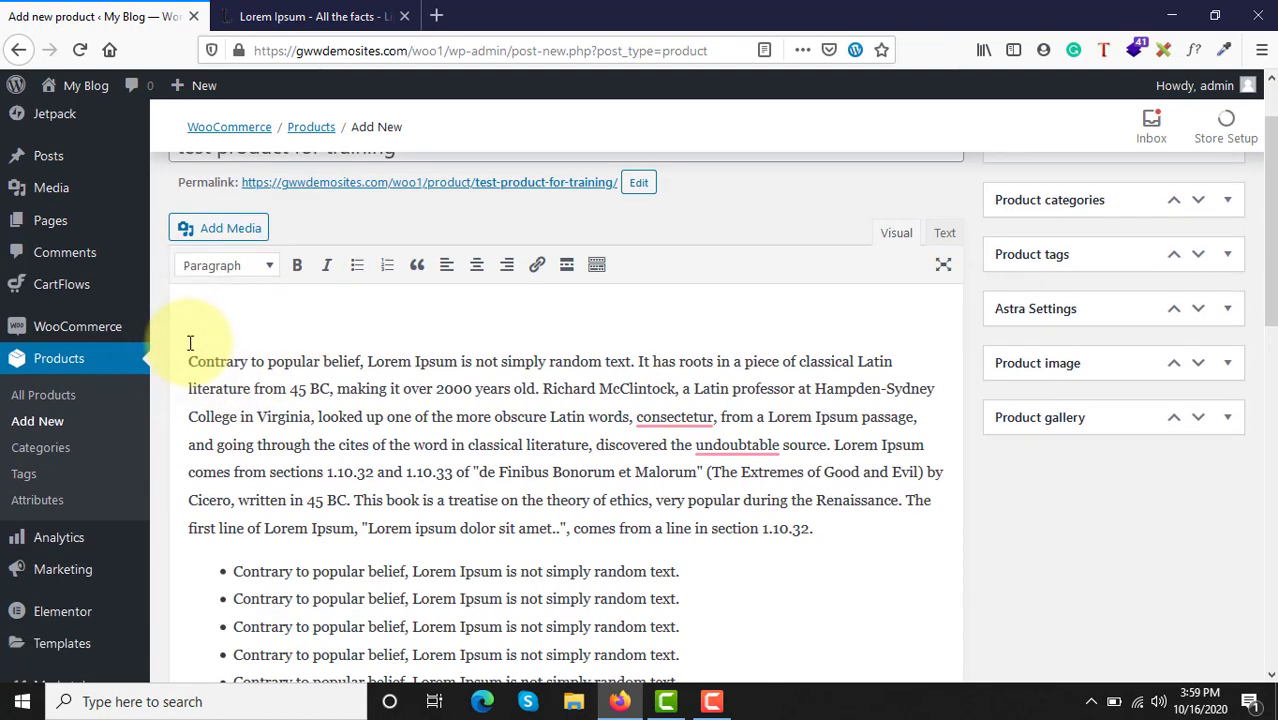
key("ctrl+v")
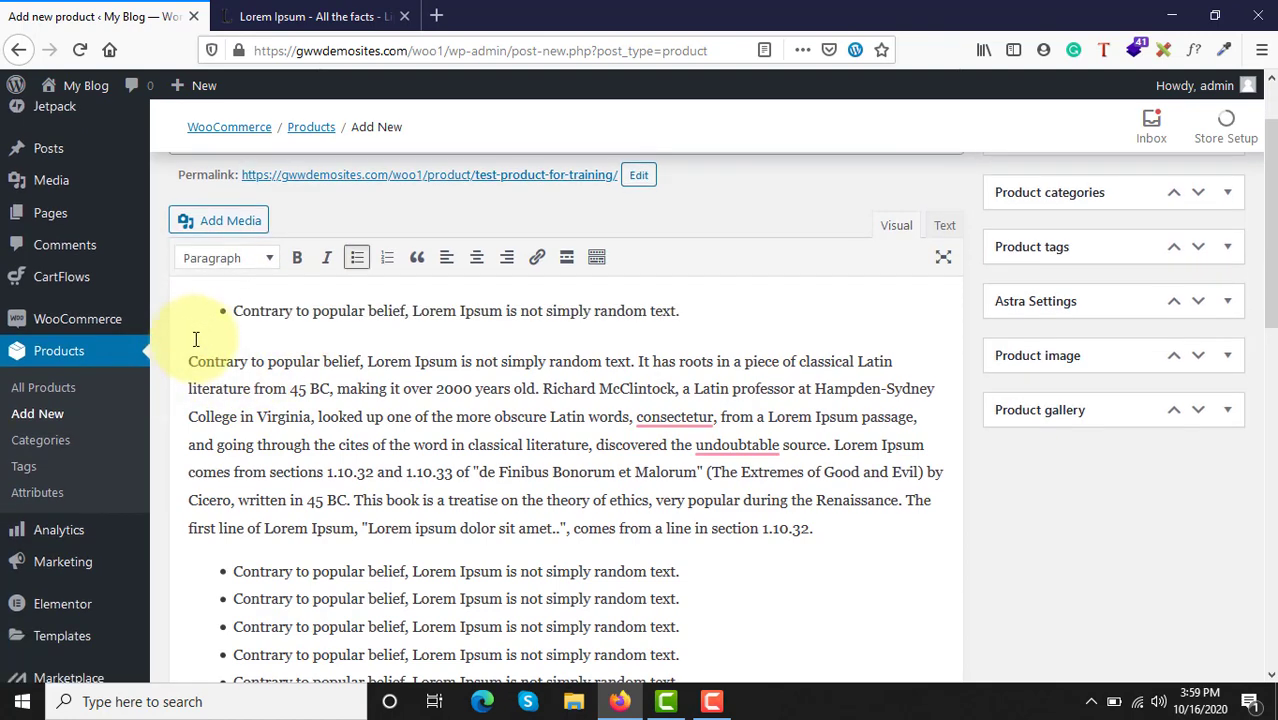
key("BackSpace")
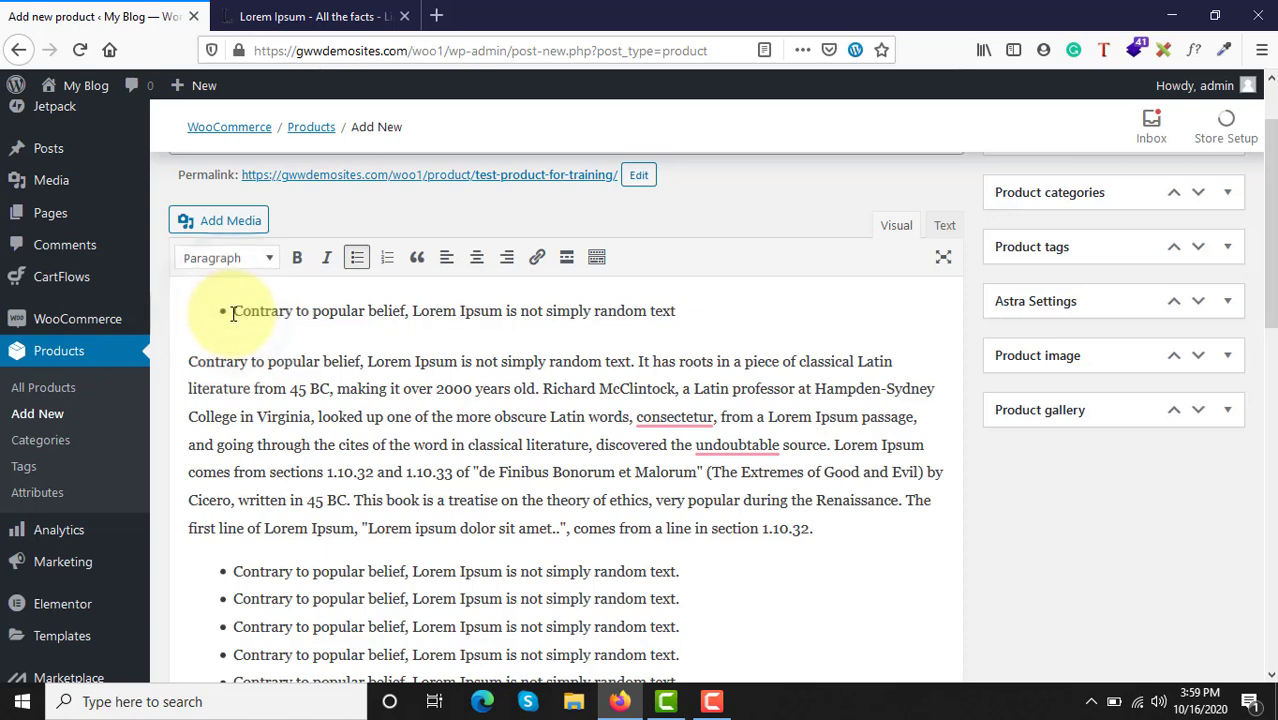
key("Home")
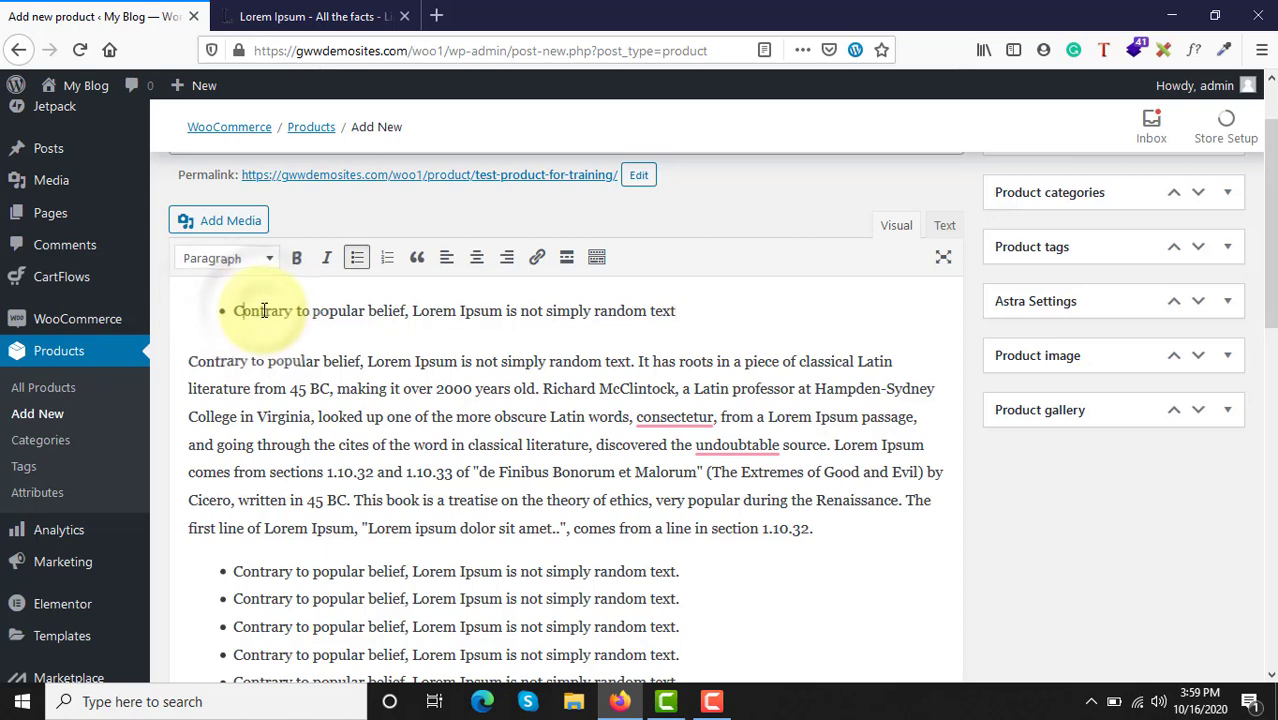
key("BackSpace")
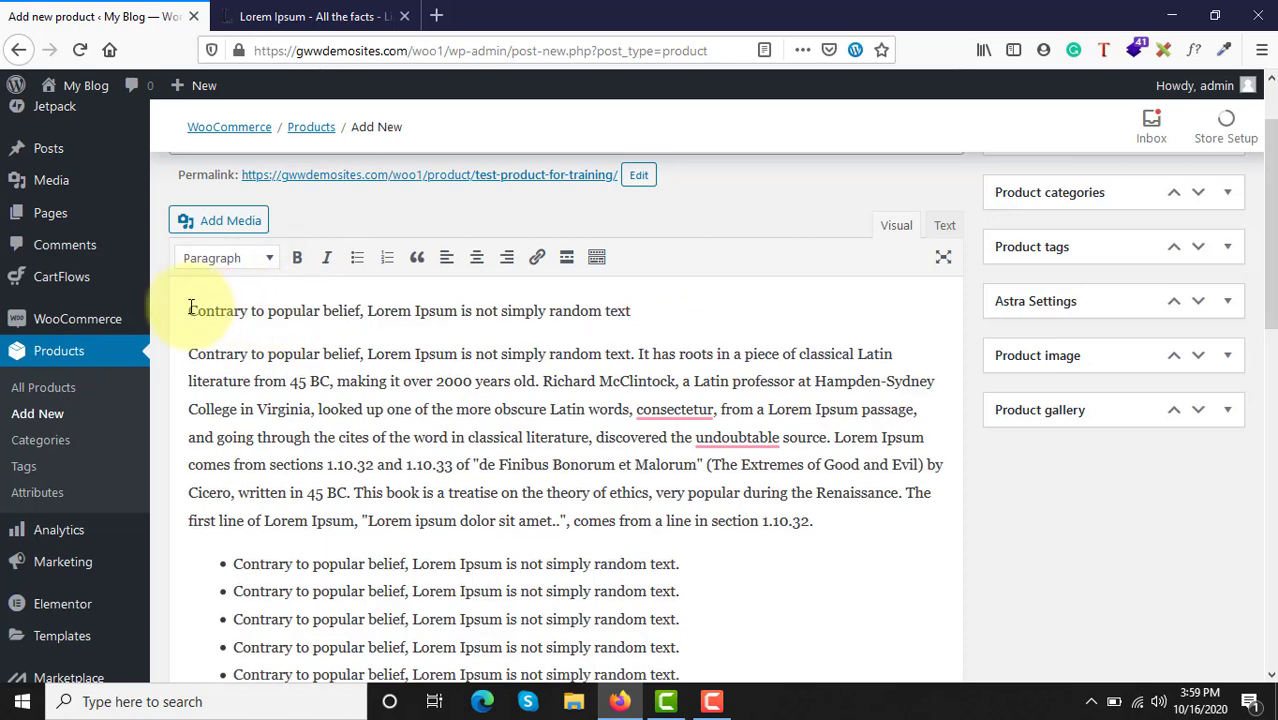
Step: Make the new line above the description's first paragraph bold
left_click_drag(188, 310, 634, 313)
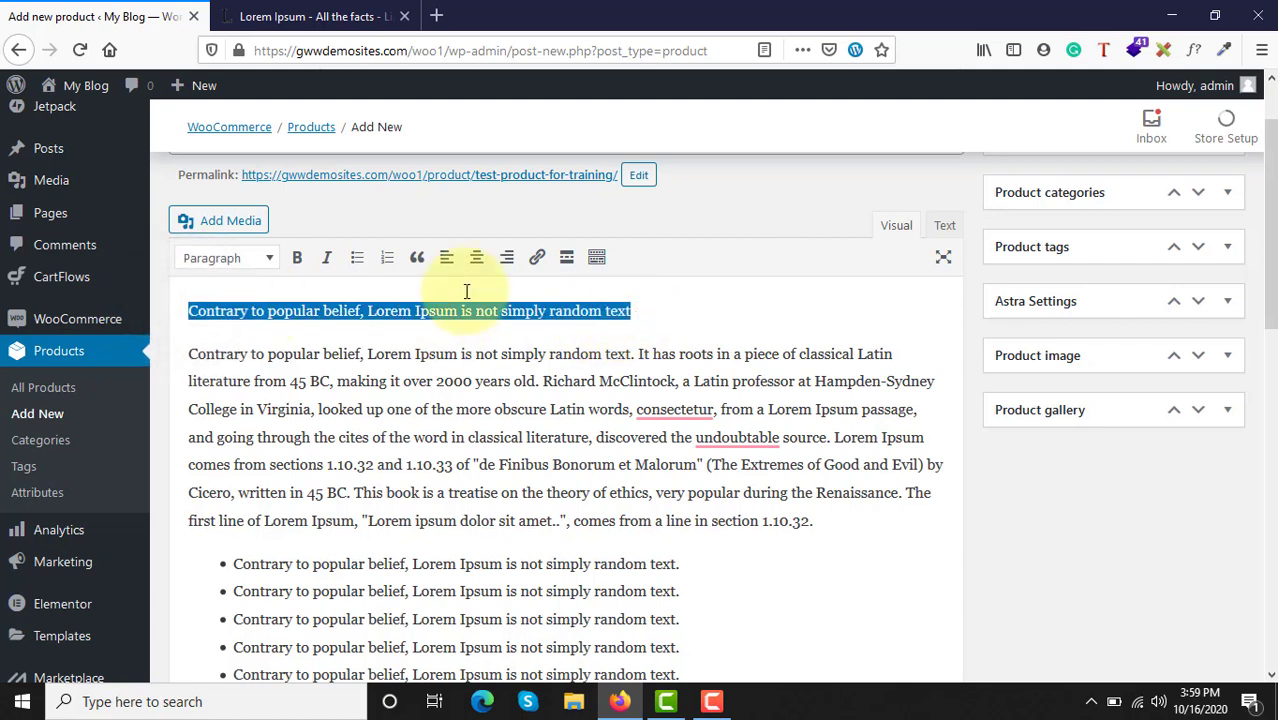
left_click(297, 257)
left_click(390, 311)
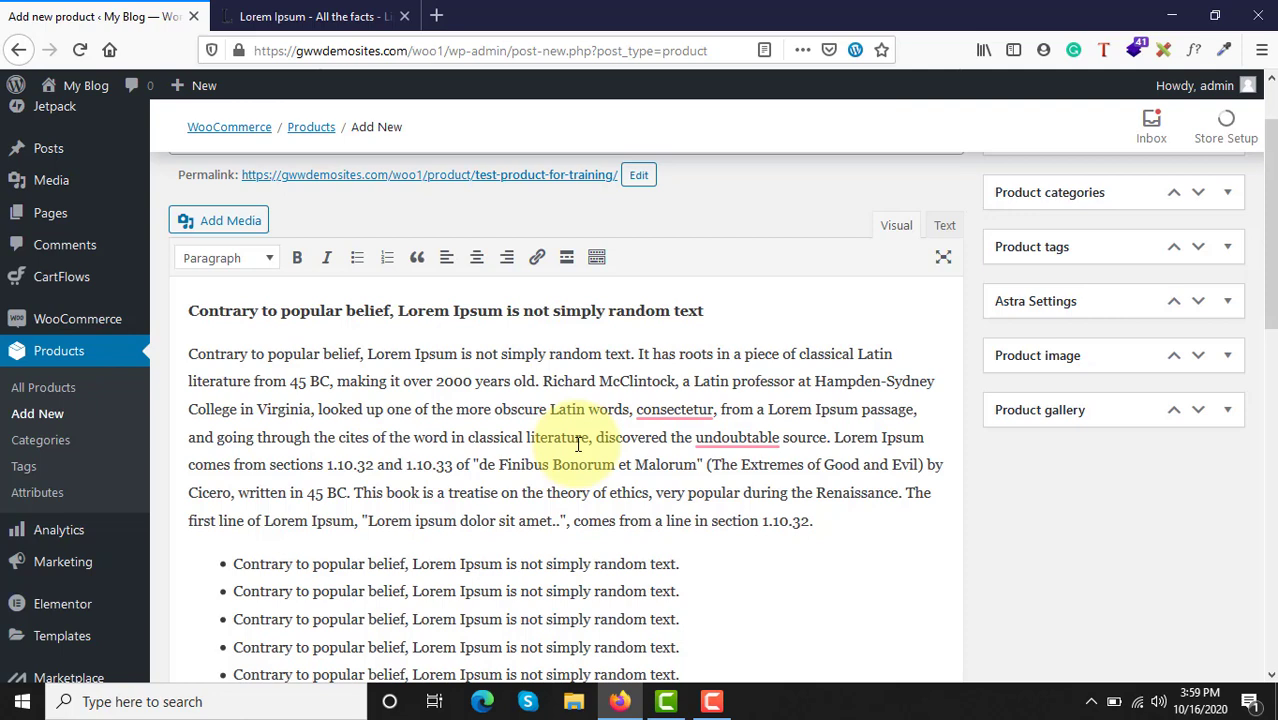
Step: Examine the available product types in the product data and review the description, keeping the type as Simple product
scroll(690, 390, "down", 5)
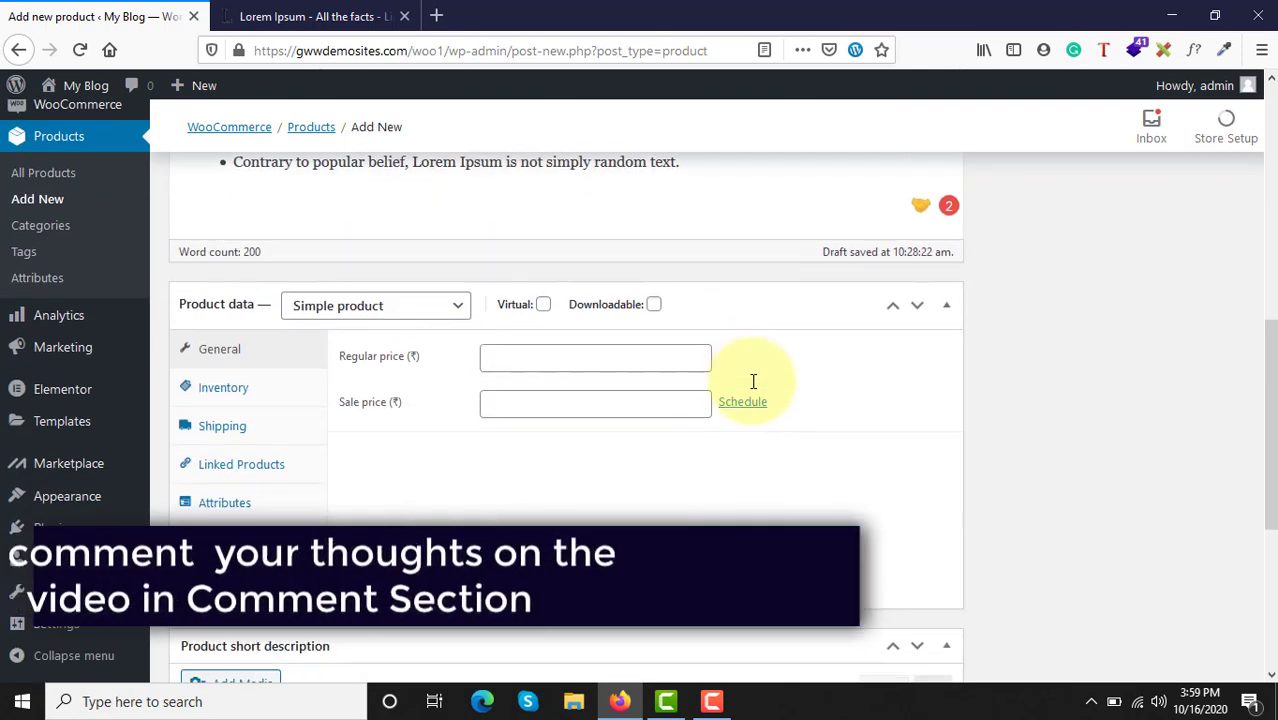
left_click(331, 307)
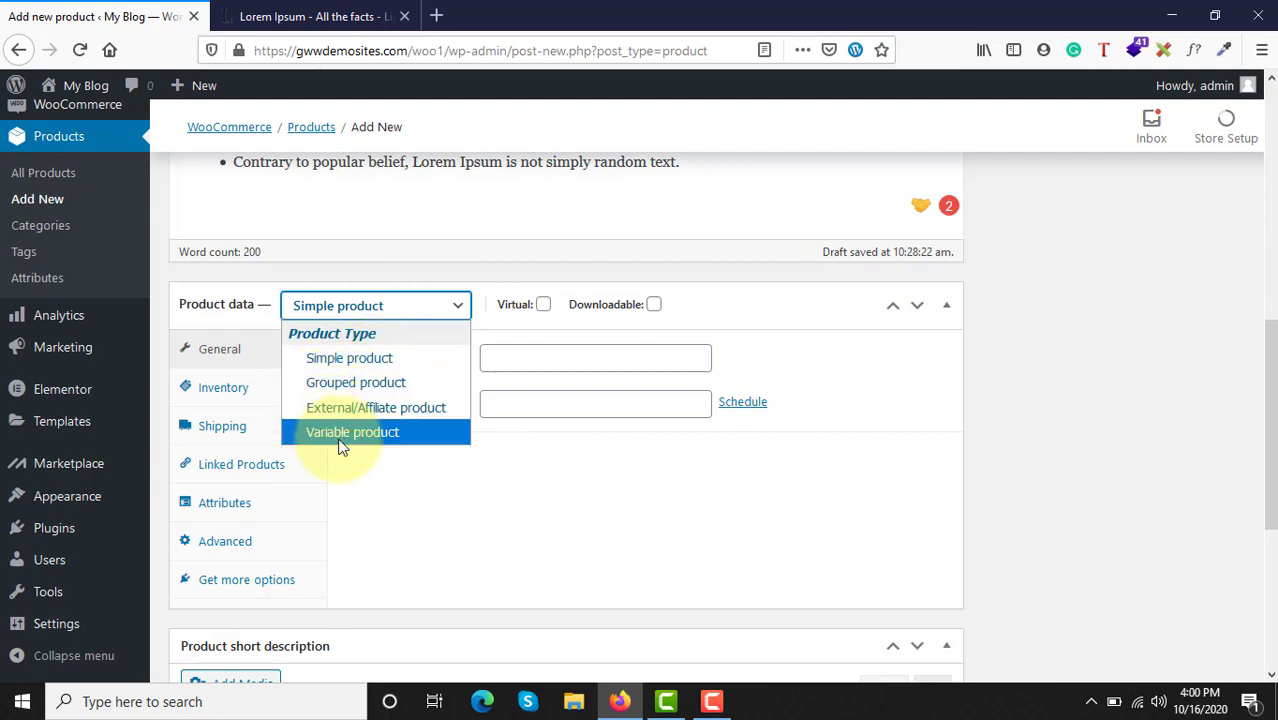
left_click(340, 365)
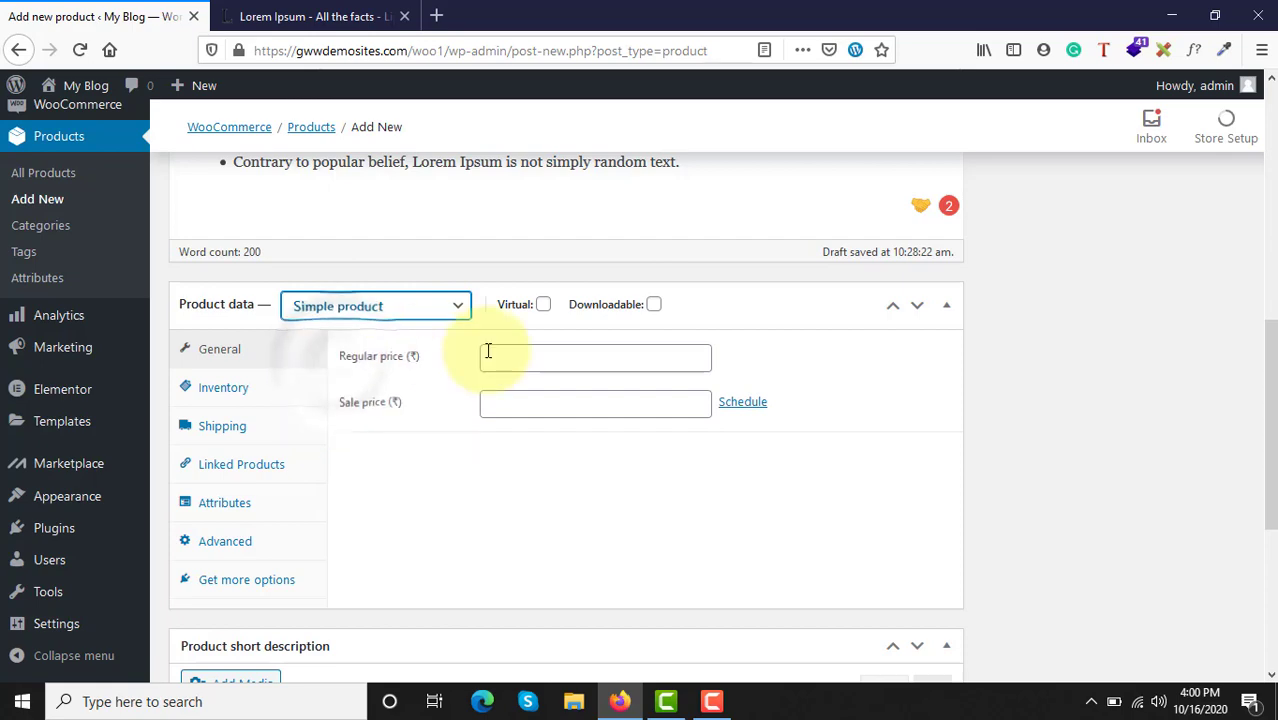
scroll(488, 350, "up", 3)
scroll(488, 350, "up", 1)
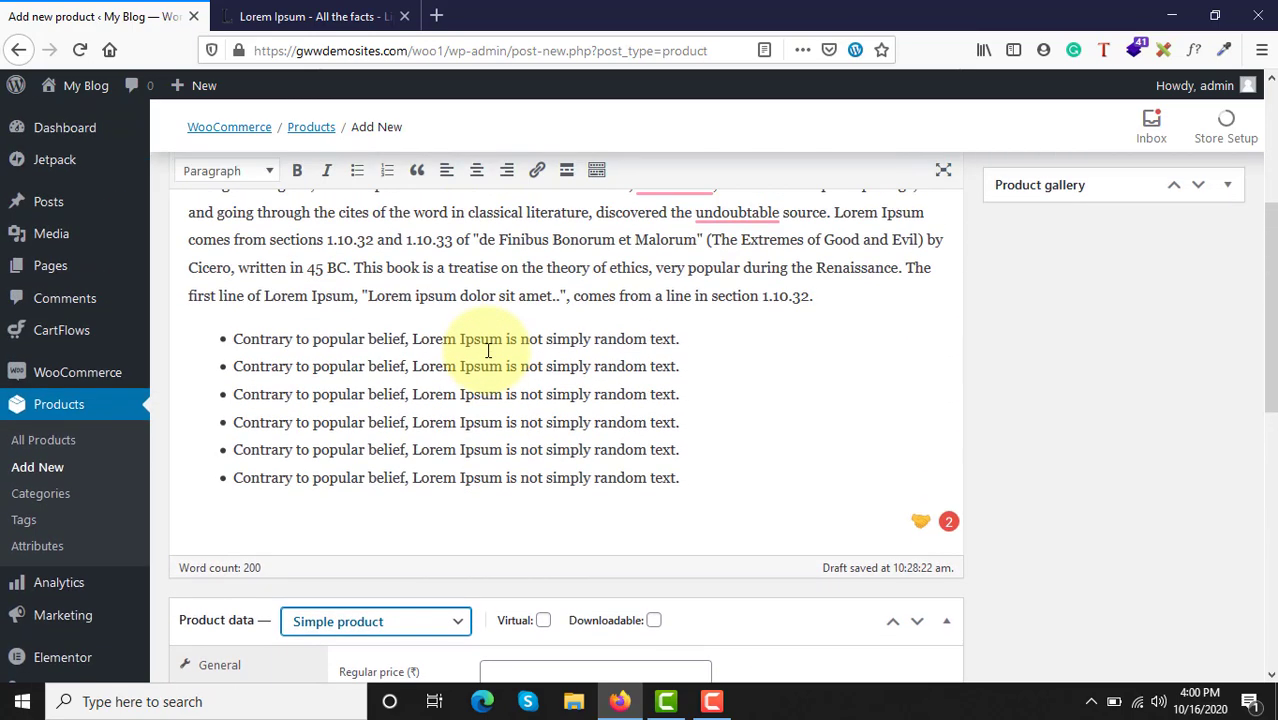
scroll(488, 350, "up", 3)
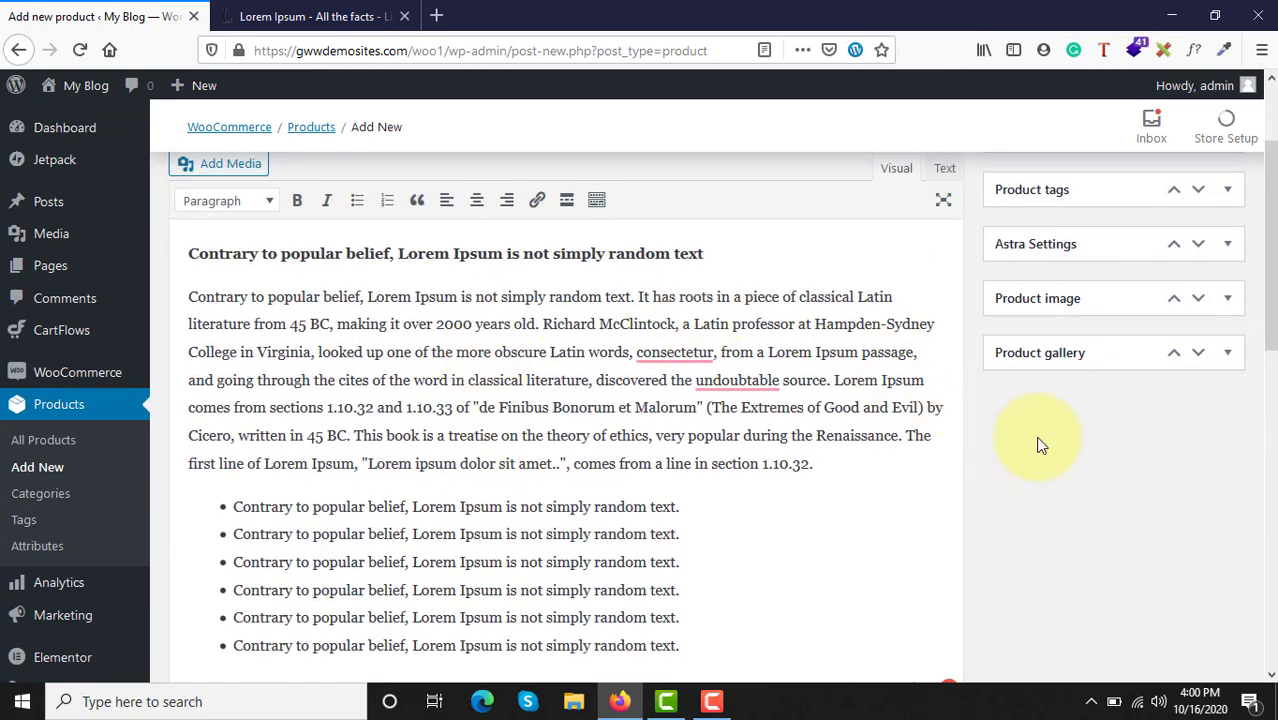
scroll(1038, 444, "down", 5)
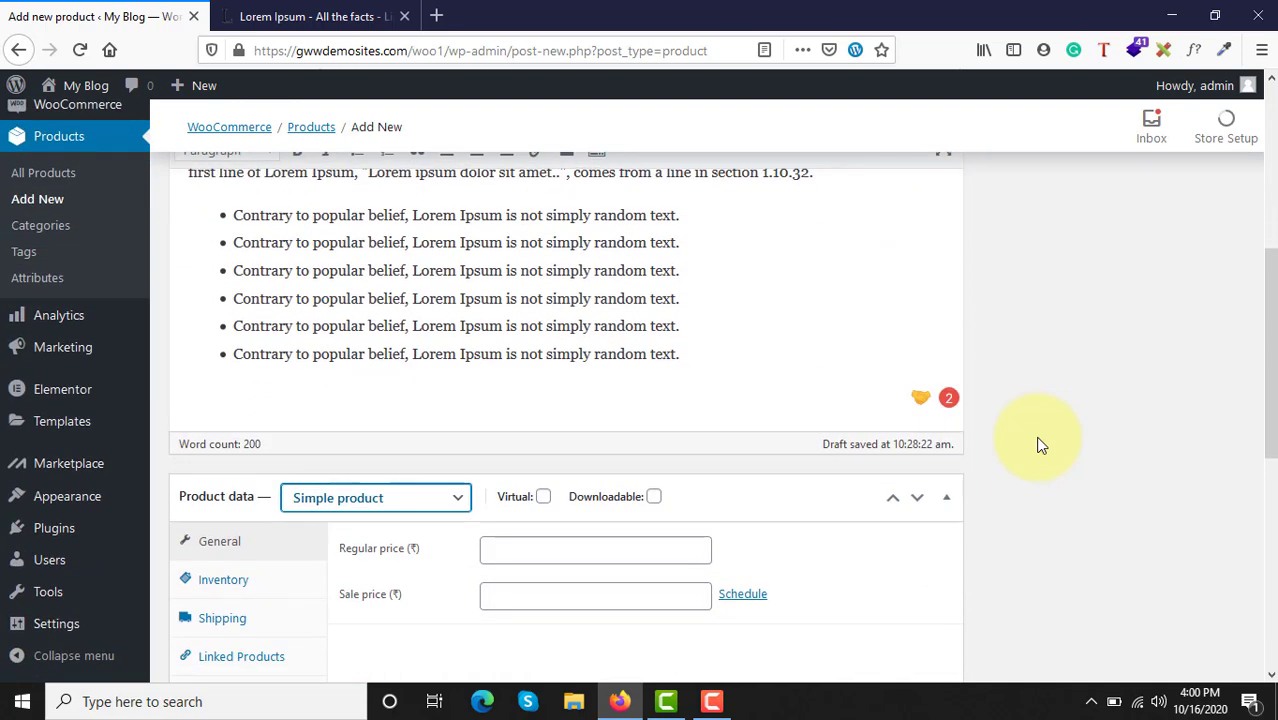
scroll(1040, 443, "down", 3)
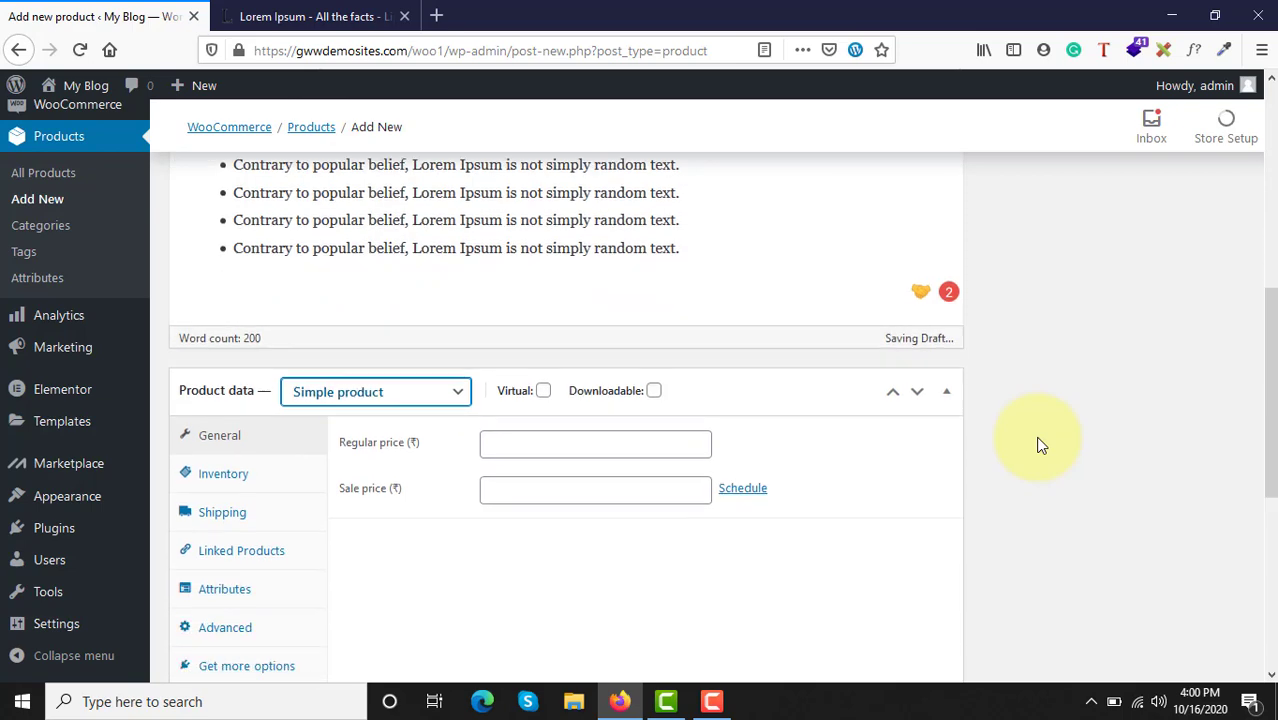
left_click(334, 362)
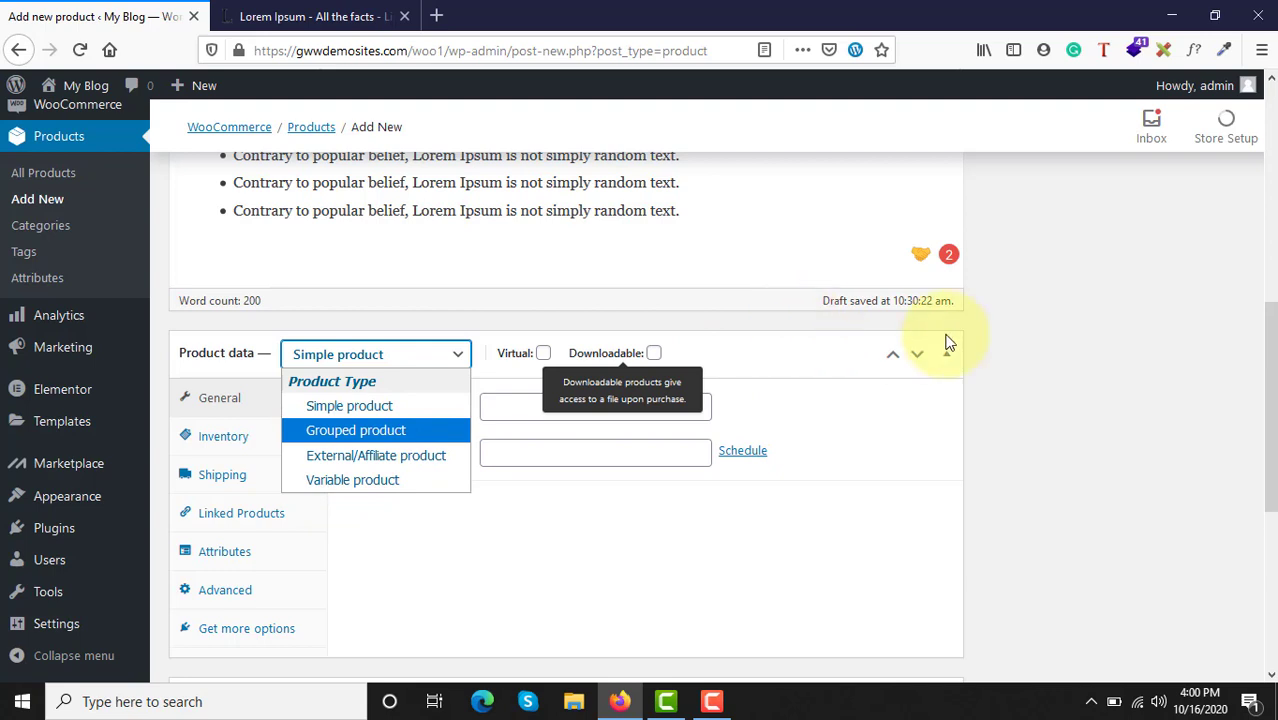
left_click(1081, 317)
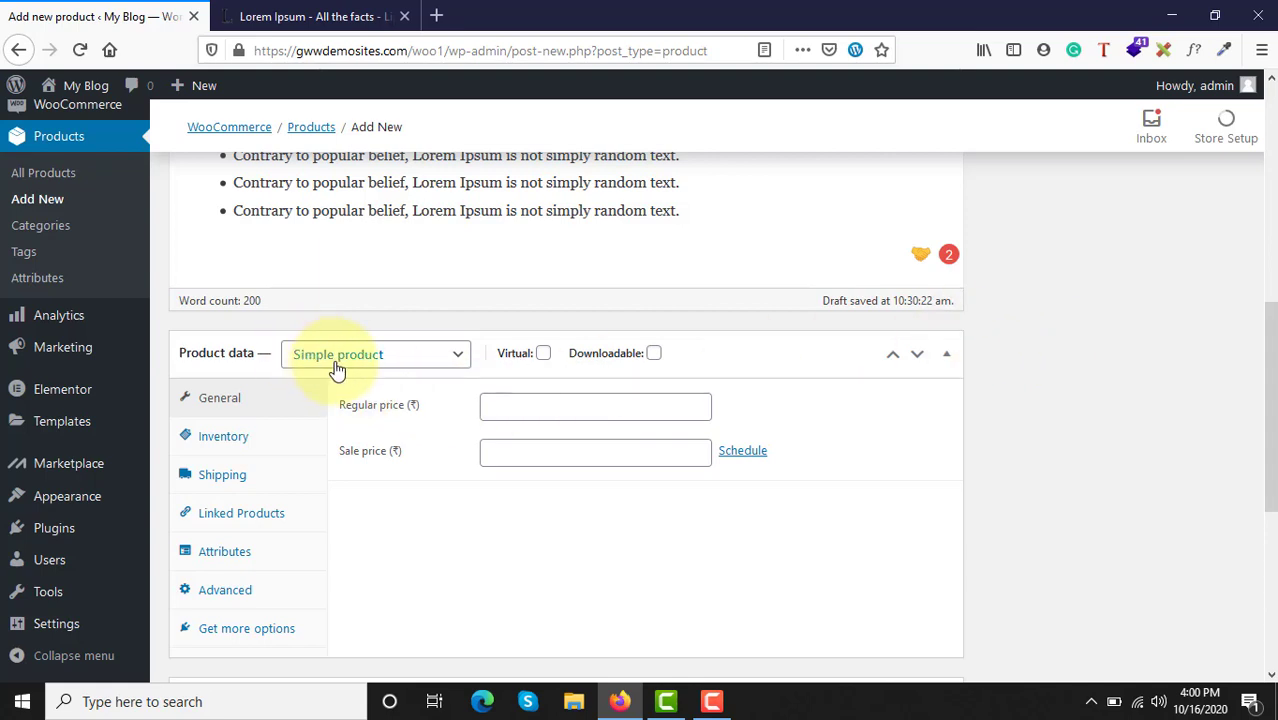
Step: Set the product's regular price to 1000 and its sale price to 800
left_click(530, 401)
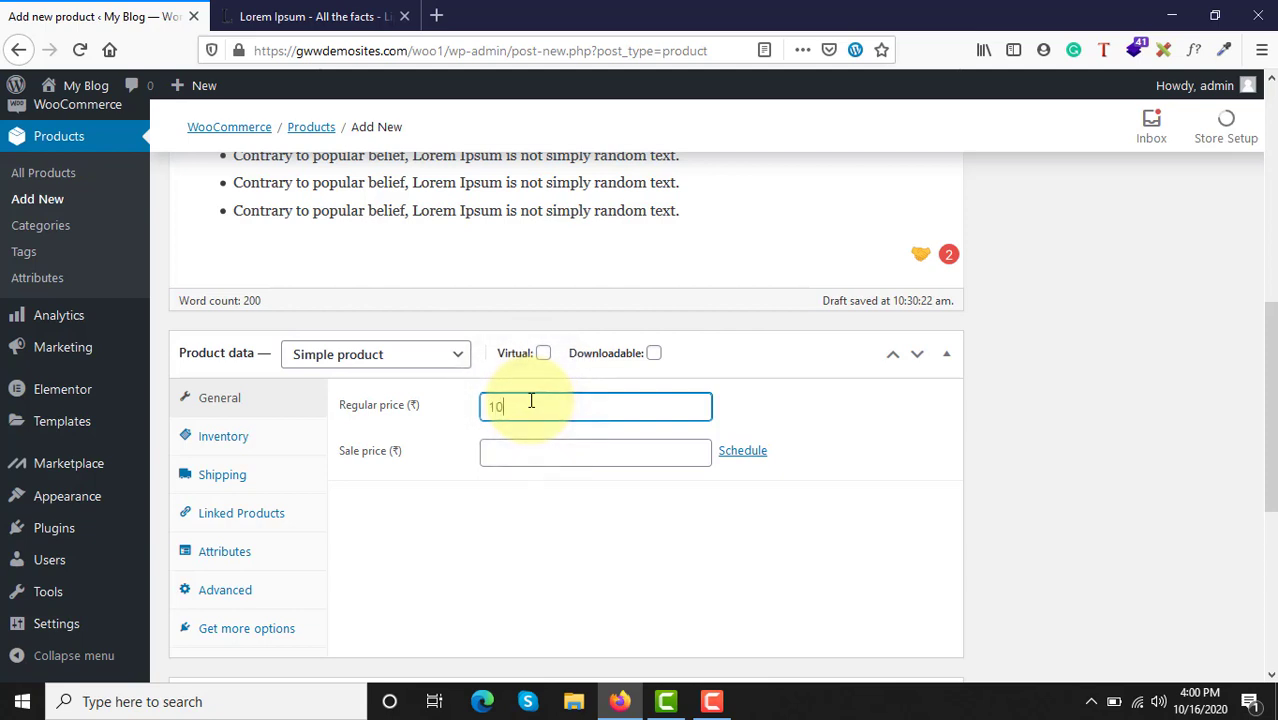
left_click(515, 452)
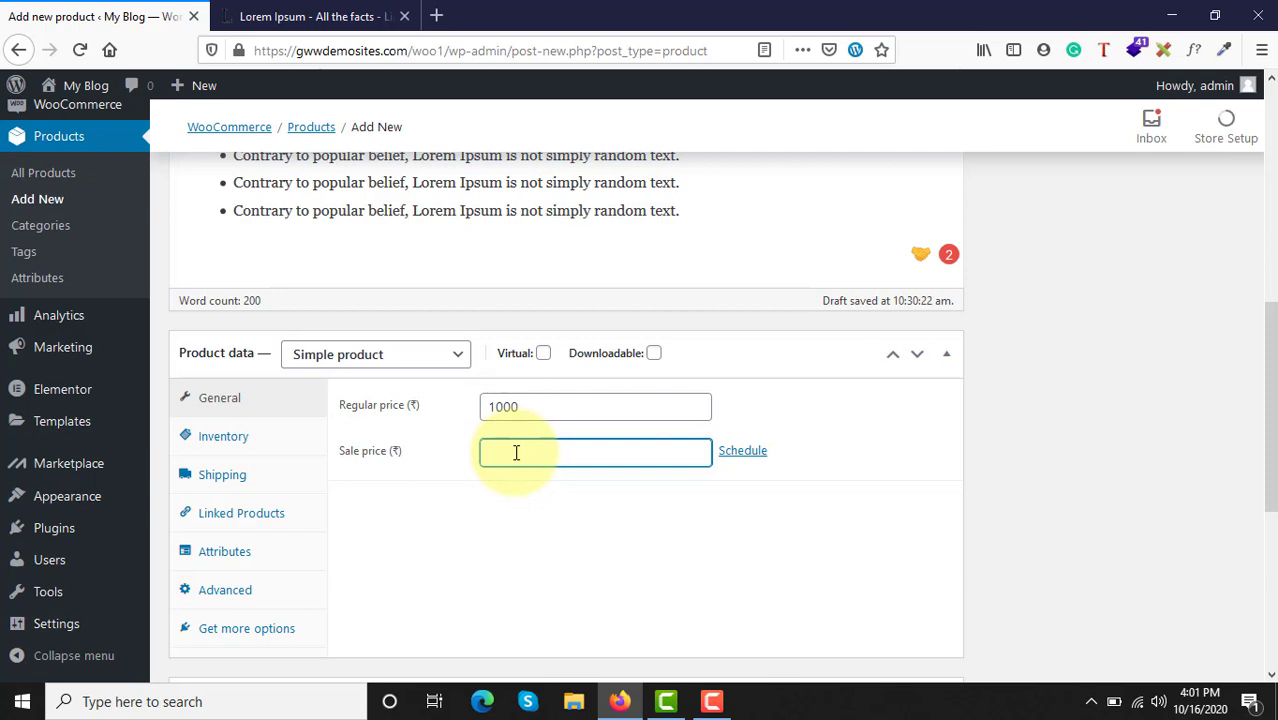
type("800")
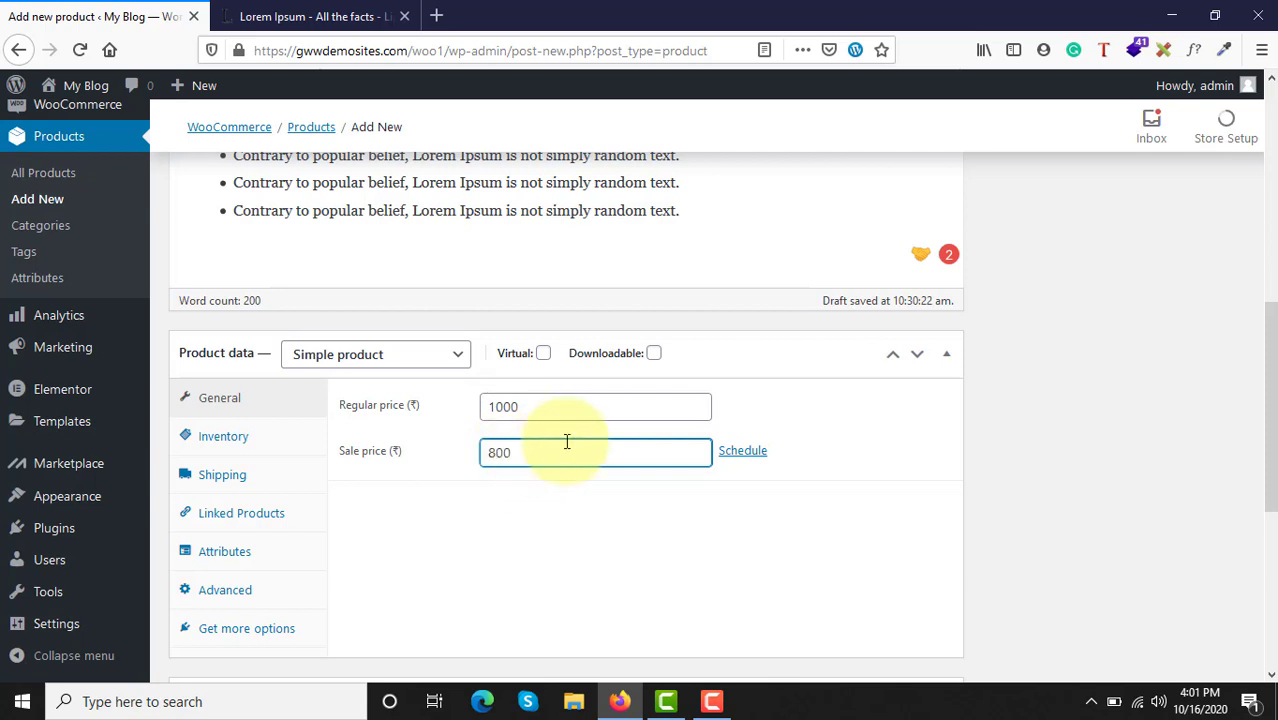
Step: Set the product's SKU to PRO123 in the inventory data
scroll(560, 497, "down", 1)
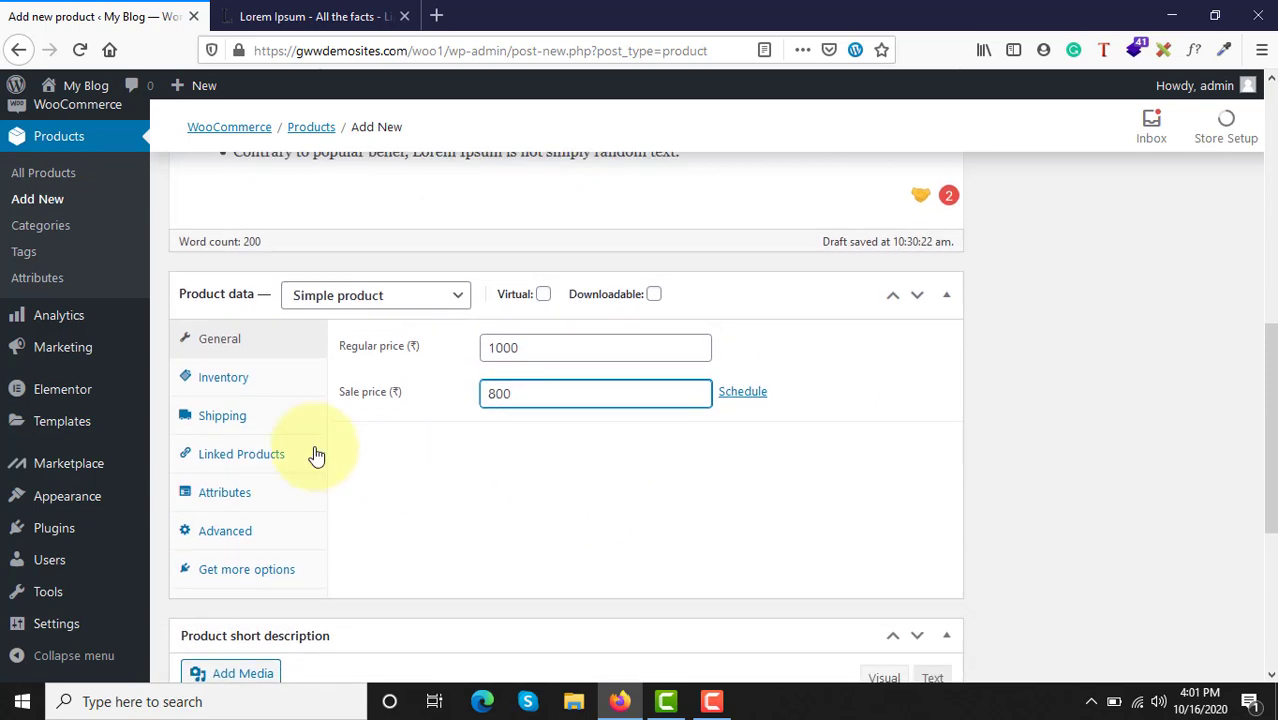
left_click(236, 376)
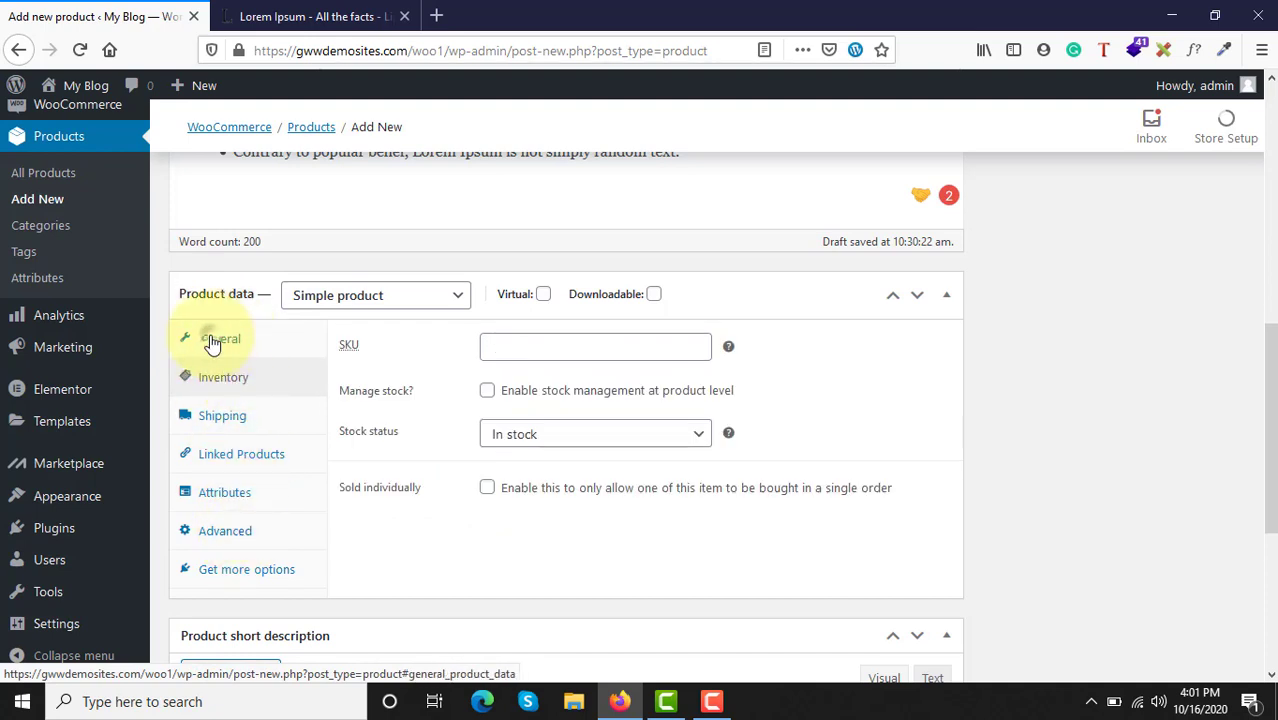
left_click(210, 338)
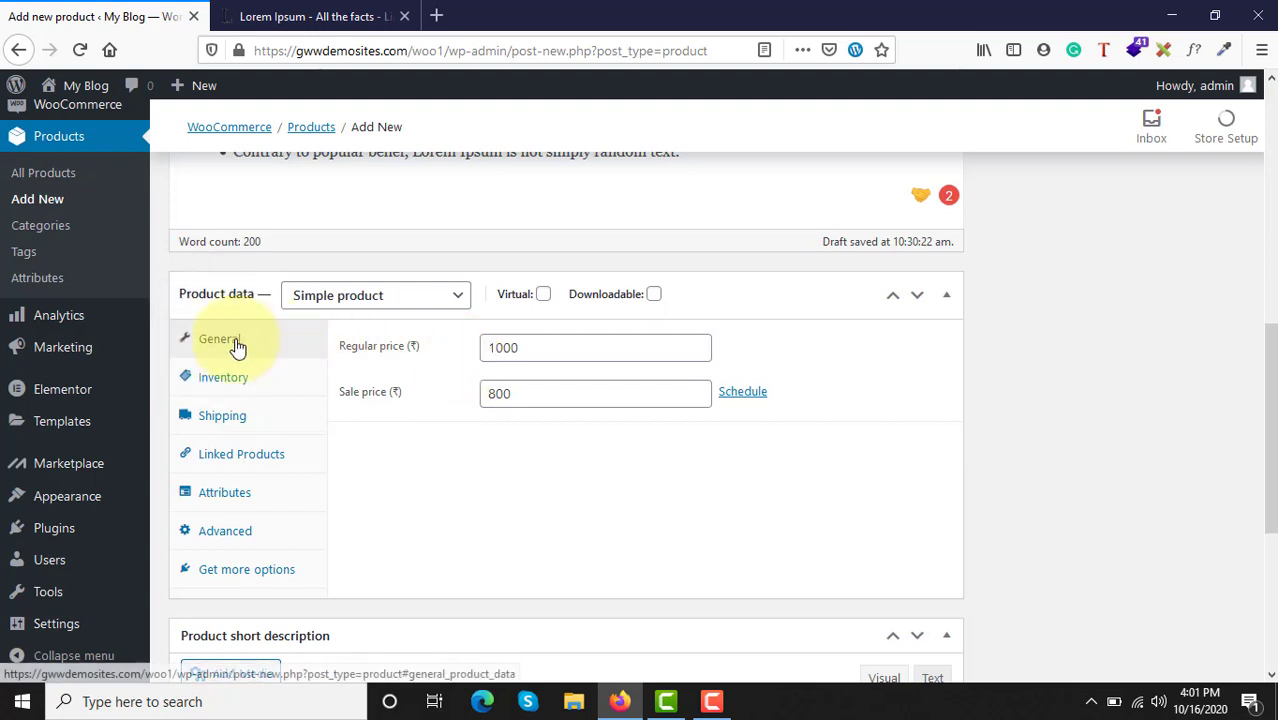
left_click(174, 380)
left_click(502, 346)
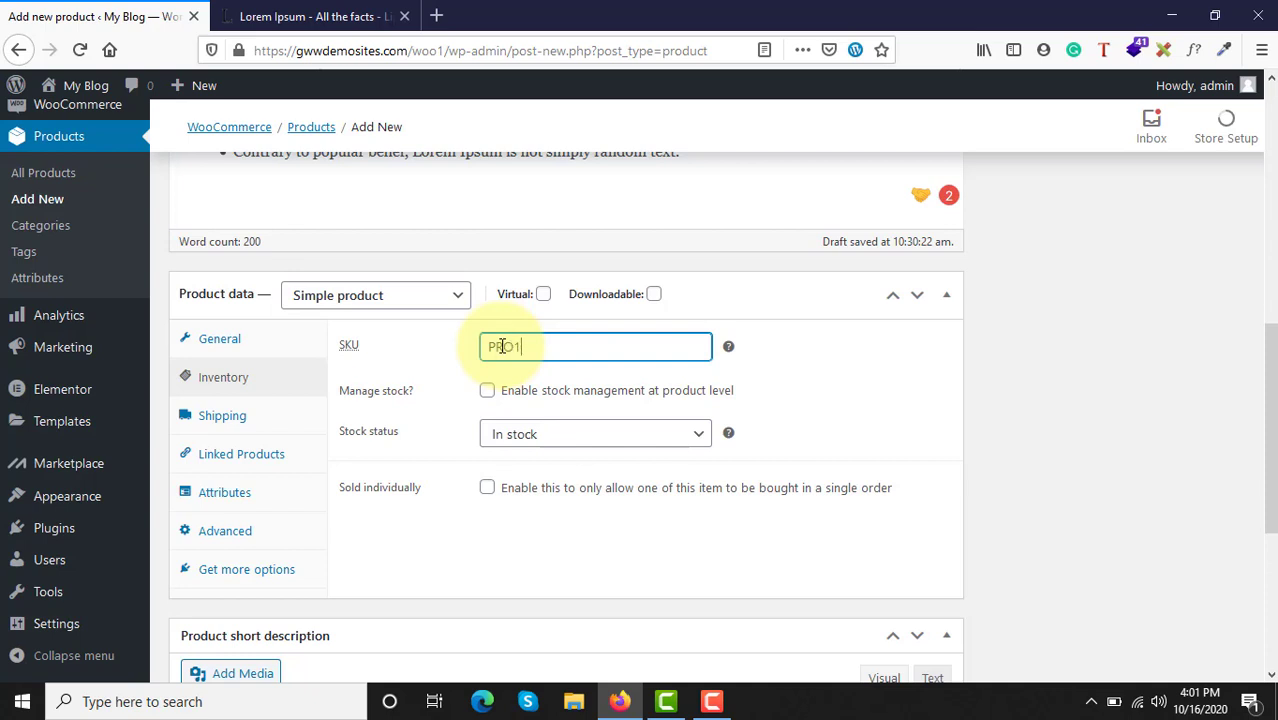
left_click(818, 355)
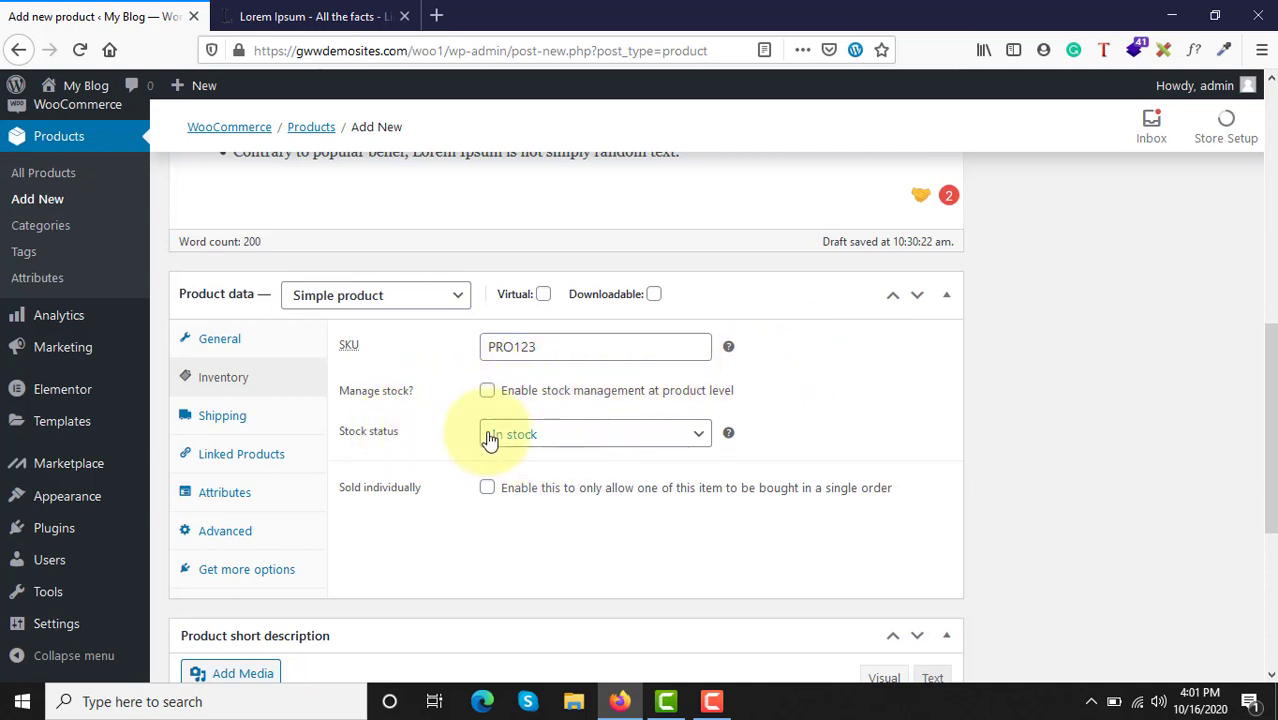
Step: Review the stock status choices for the product and keep In stock selected
left_click(554, 442)
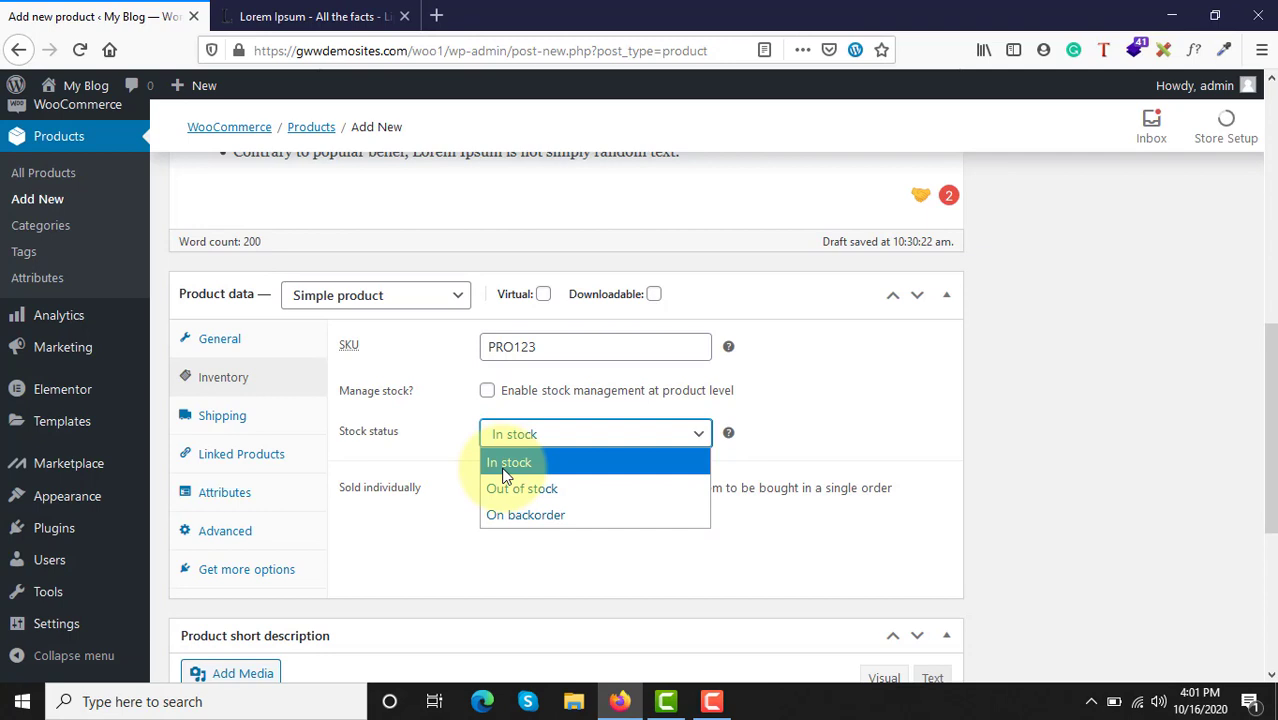
left_click(504, 472)
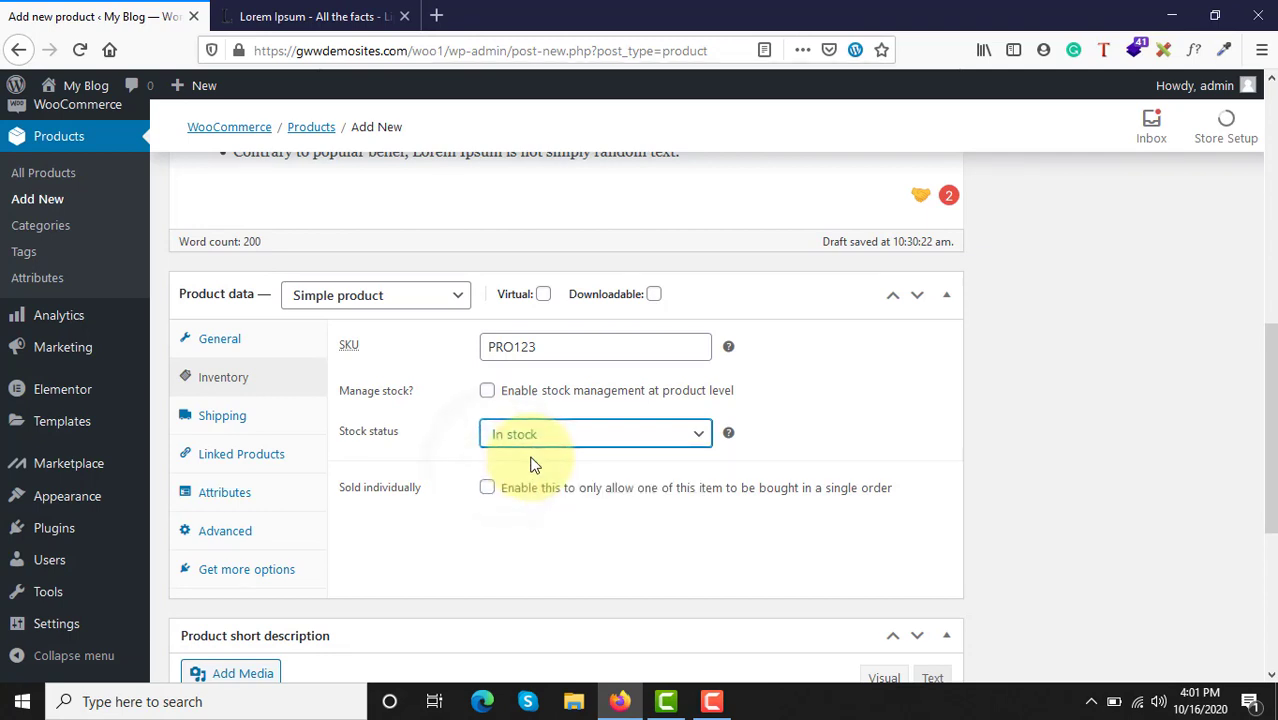
left_click(522, 446)
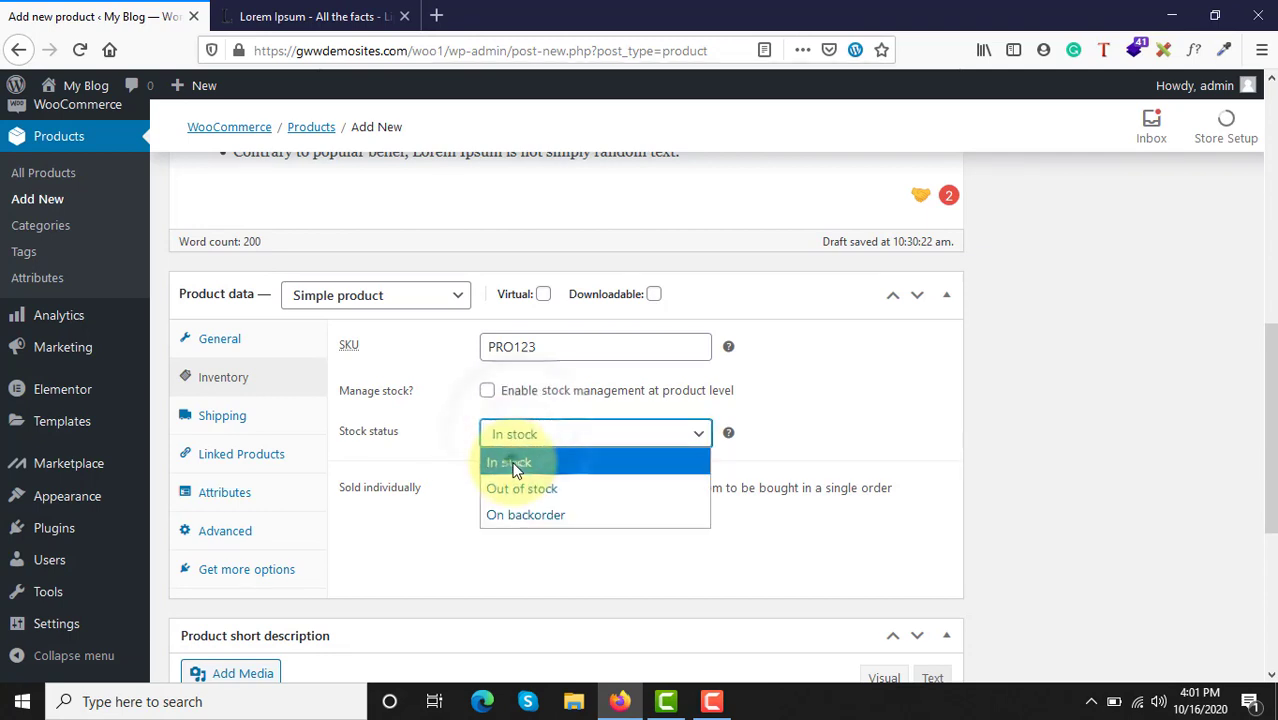
left_click(513, 459)
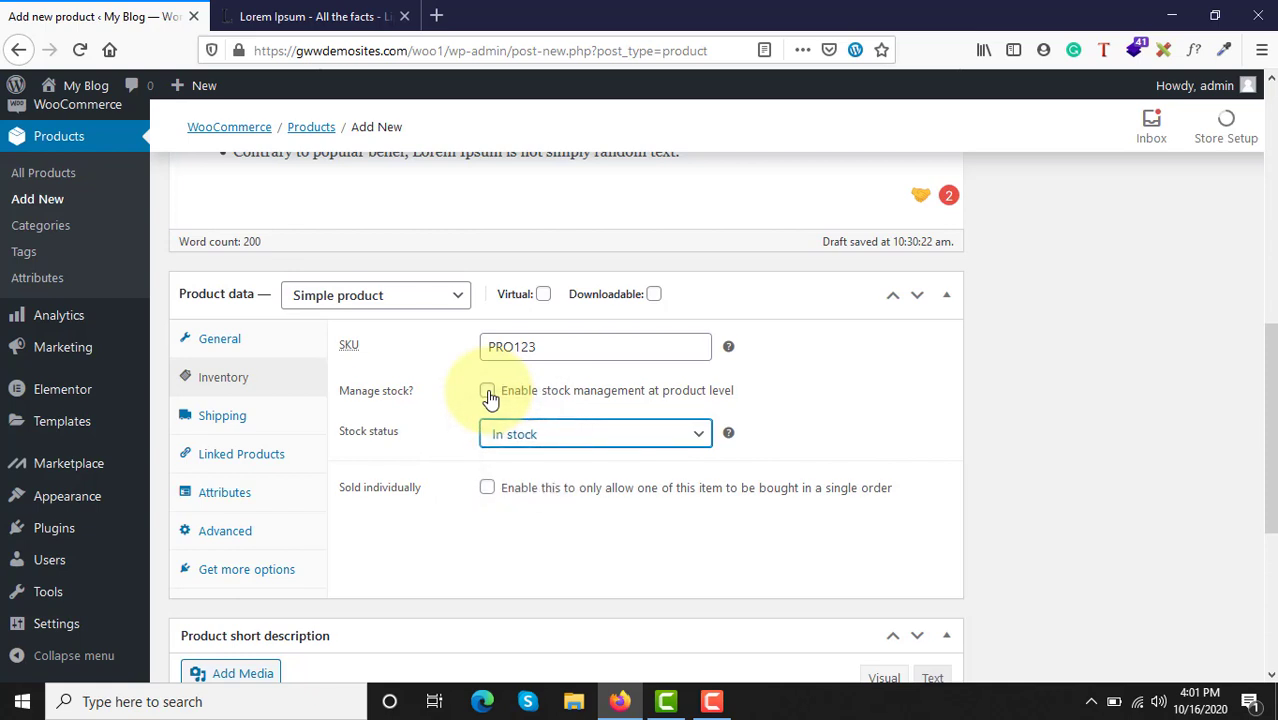
Step: Enable stock management at product level and set the stock quantity to 25
left_click(488, 392)
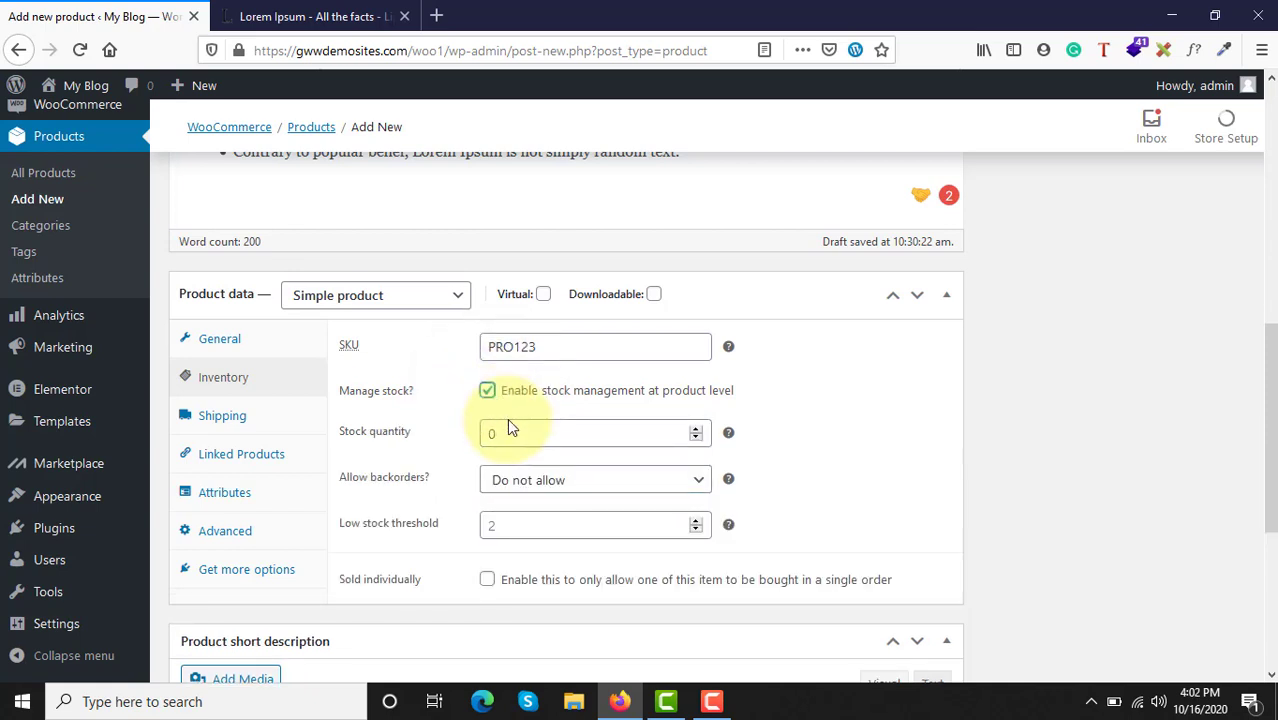
left_click(509, 436)
left_click_drag(509, 436, 467, 436)
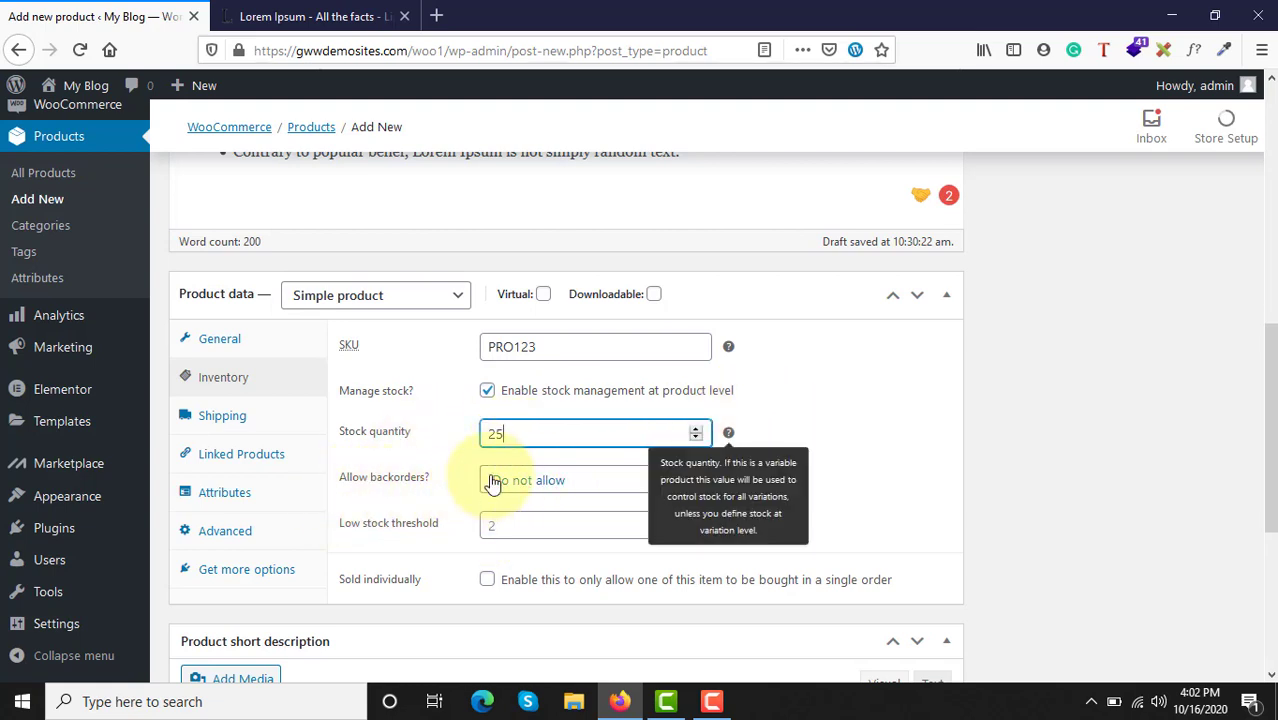
left_click(860, 402)
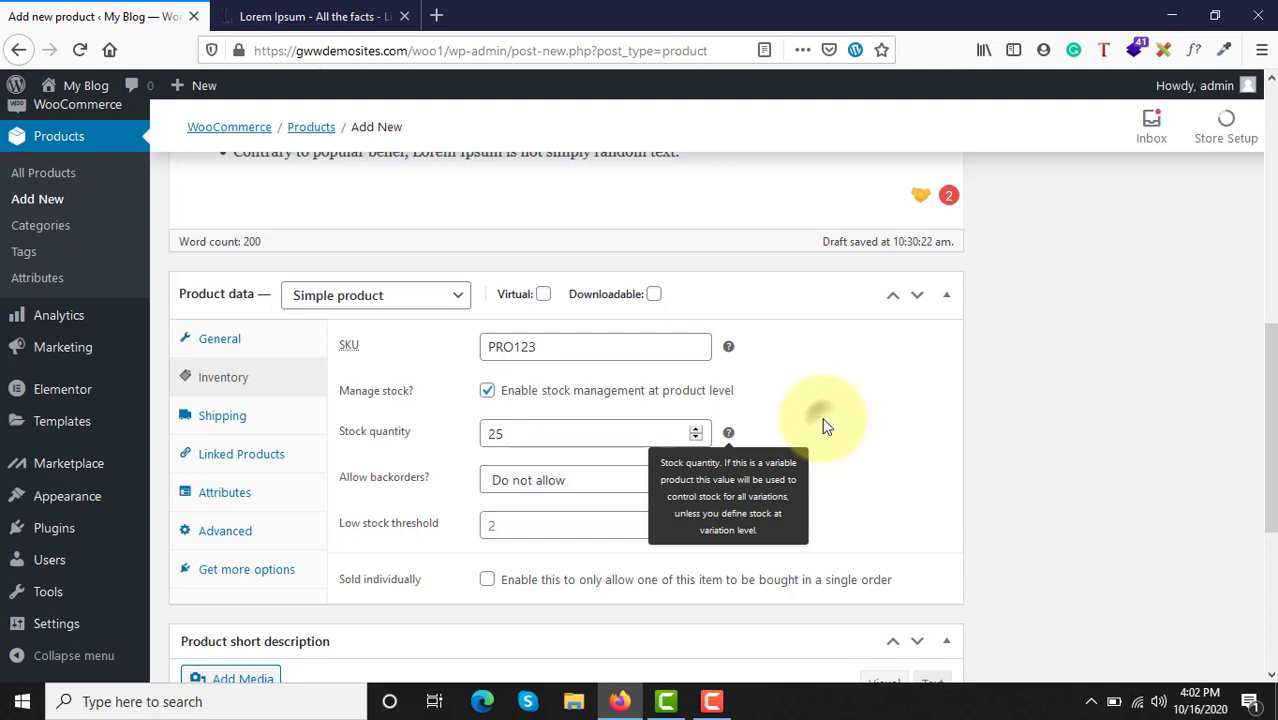
Step: Keep backorders on Do not allow and set the low stock threshold to 5
left_click(533, 490)
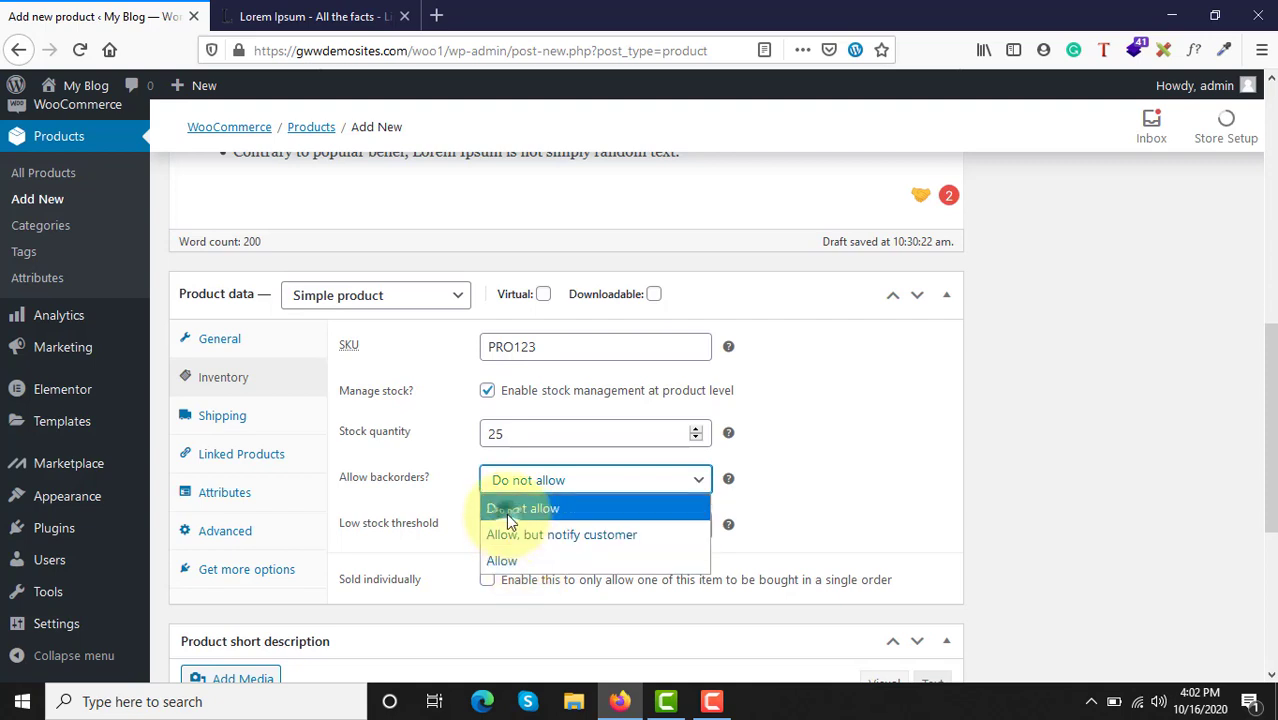
left_click(512, 514)
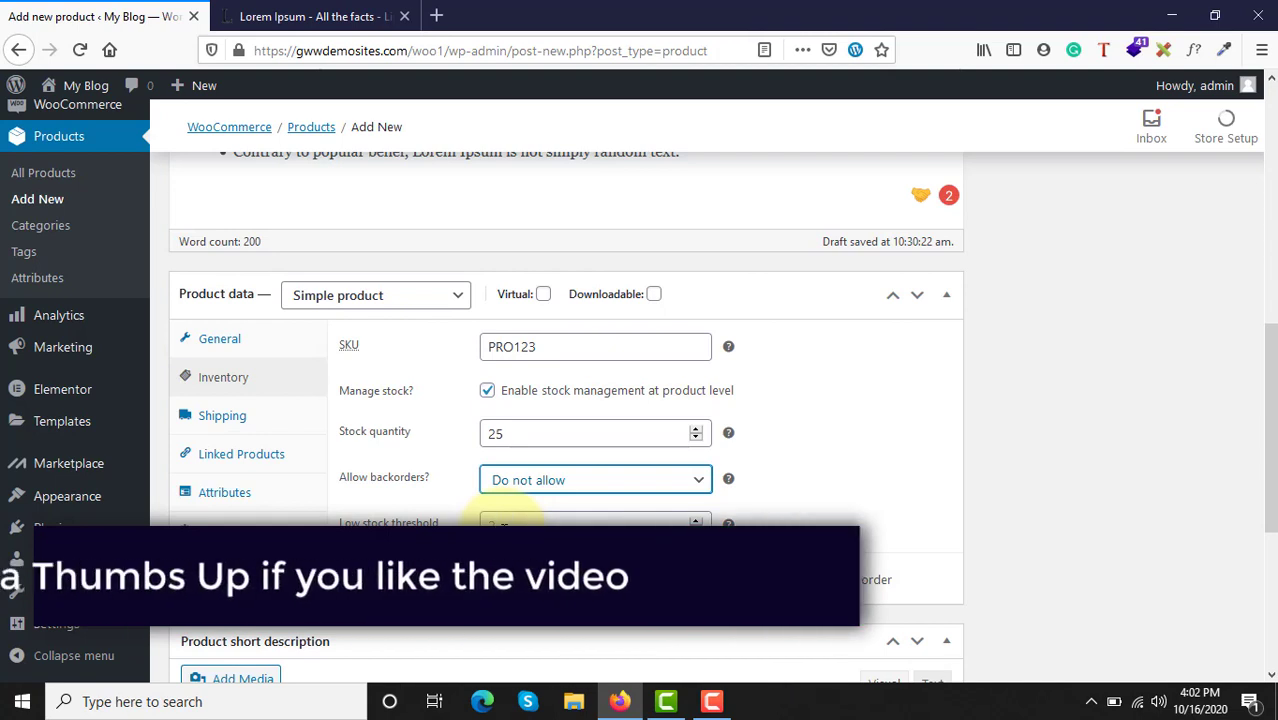
left_click(503, 531)
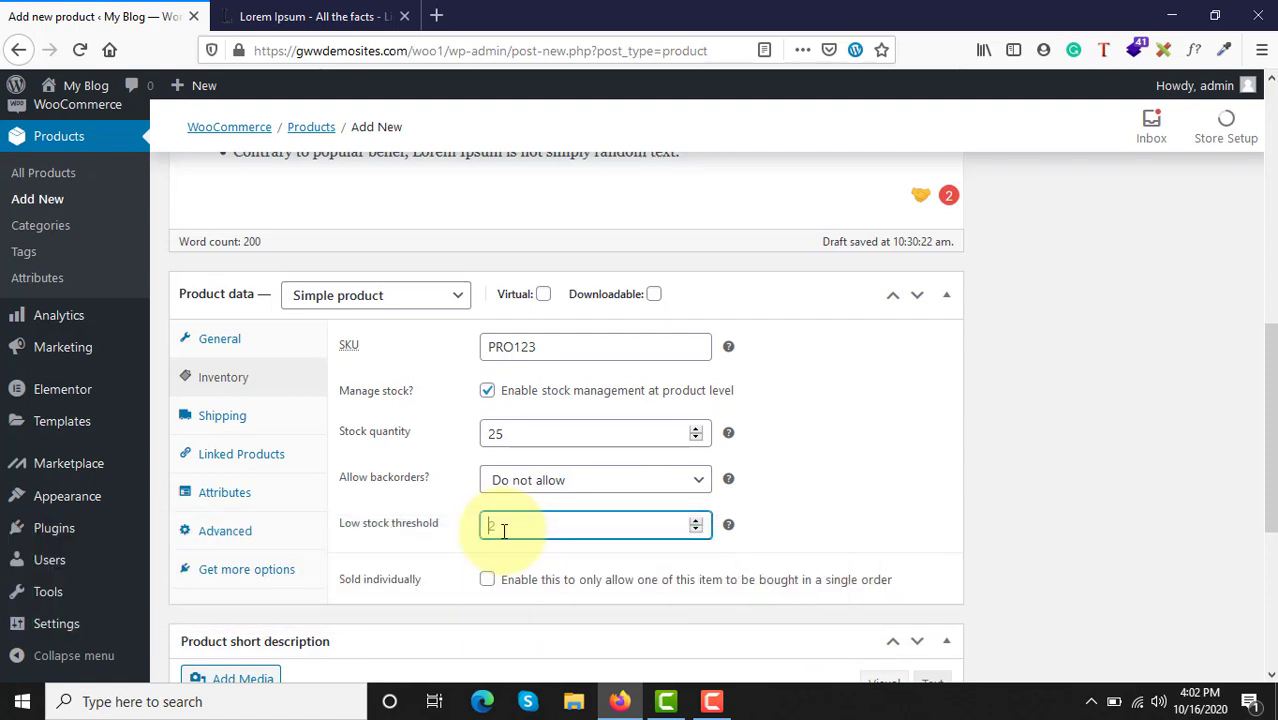
type("5")
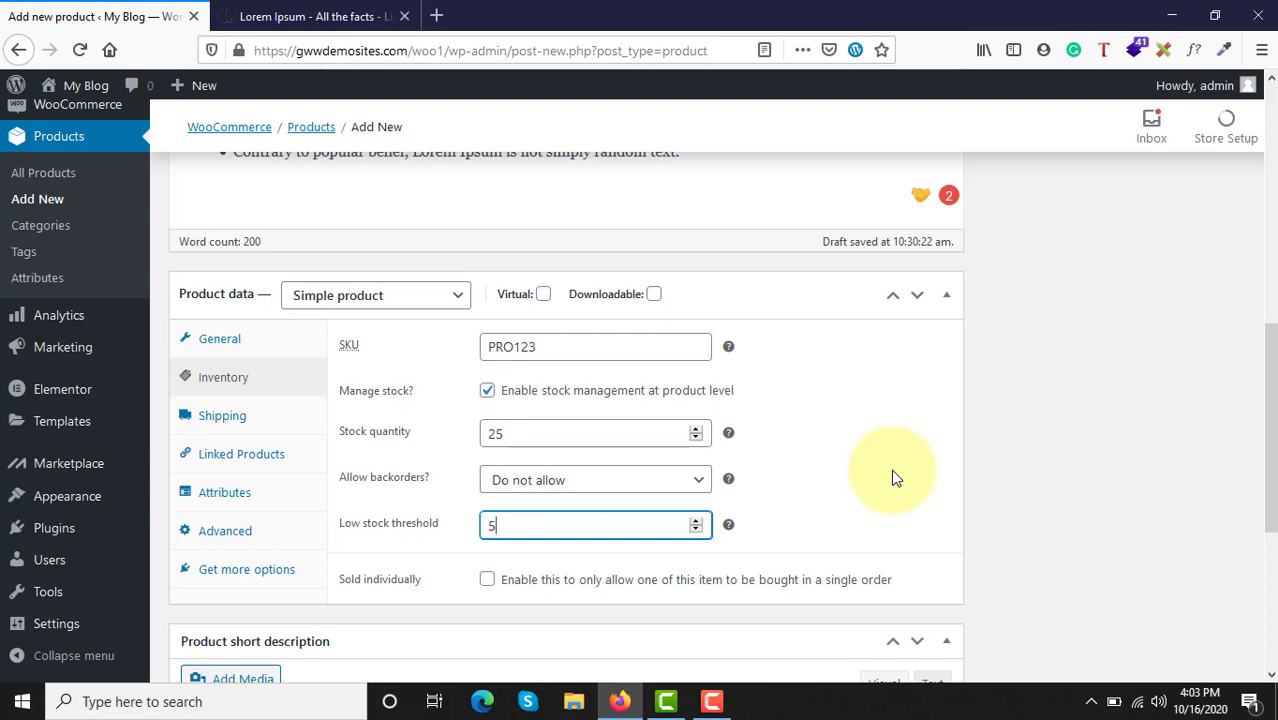
scroll(893, 476, "down", 3)
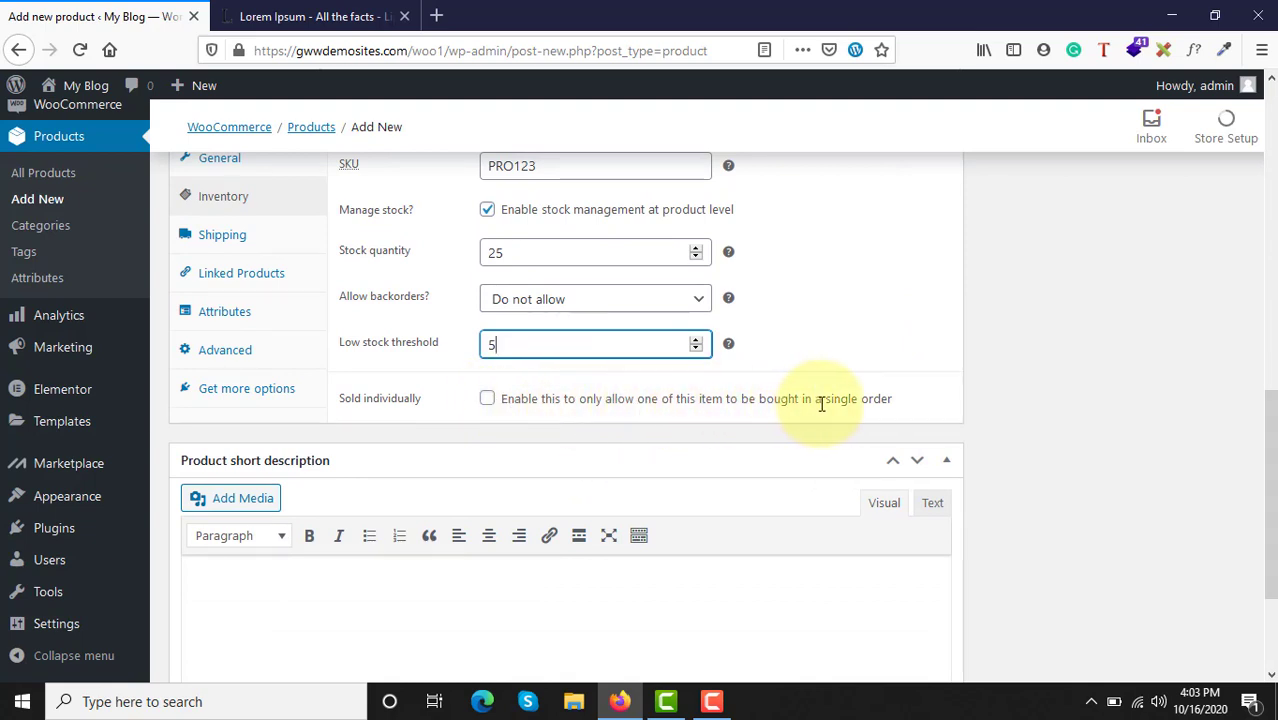
scroll(472, 415, "up", 1)
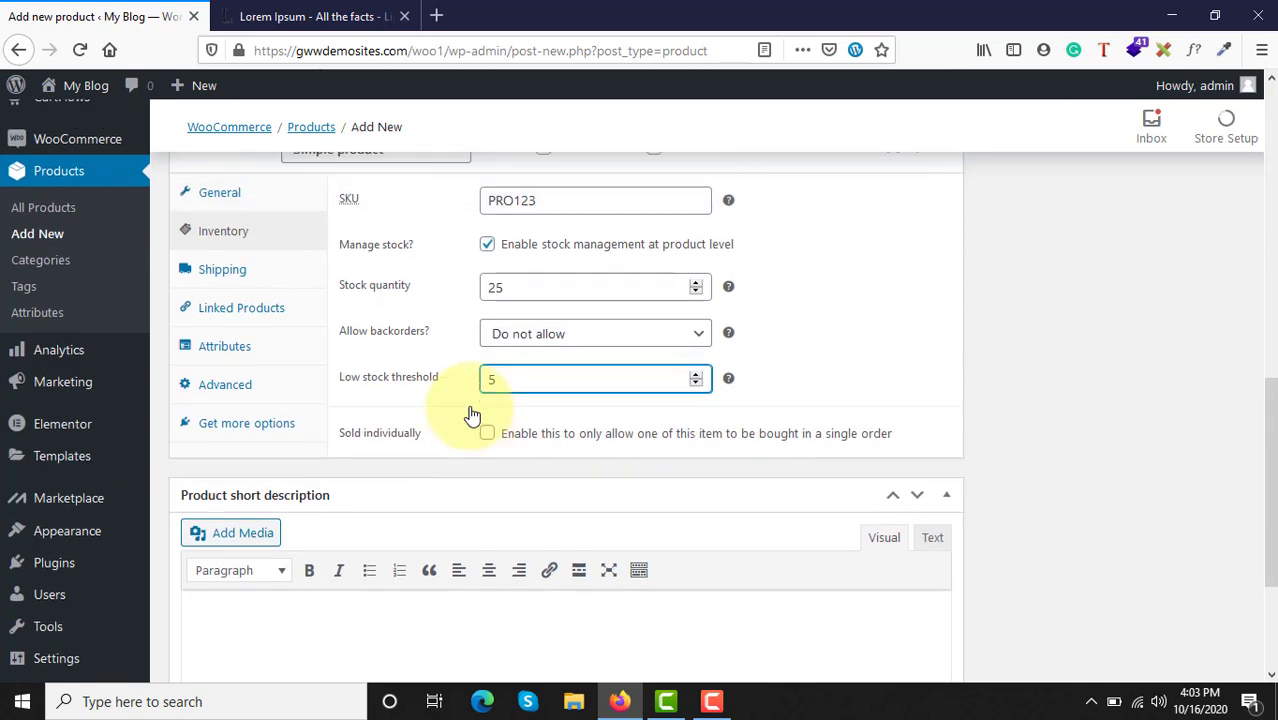
scroll(472, 415, "up", 1)
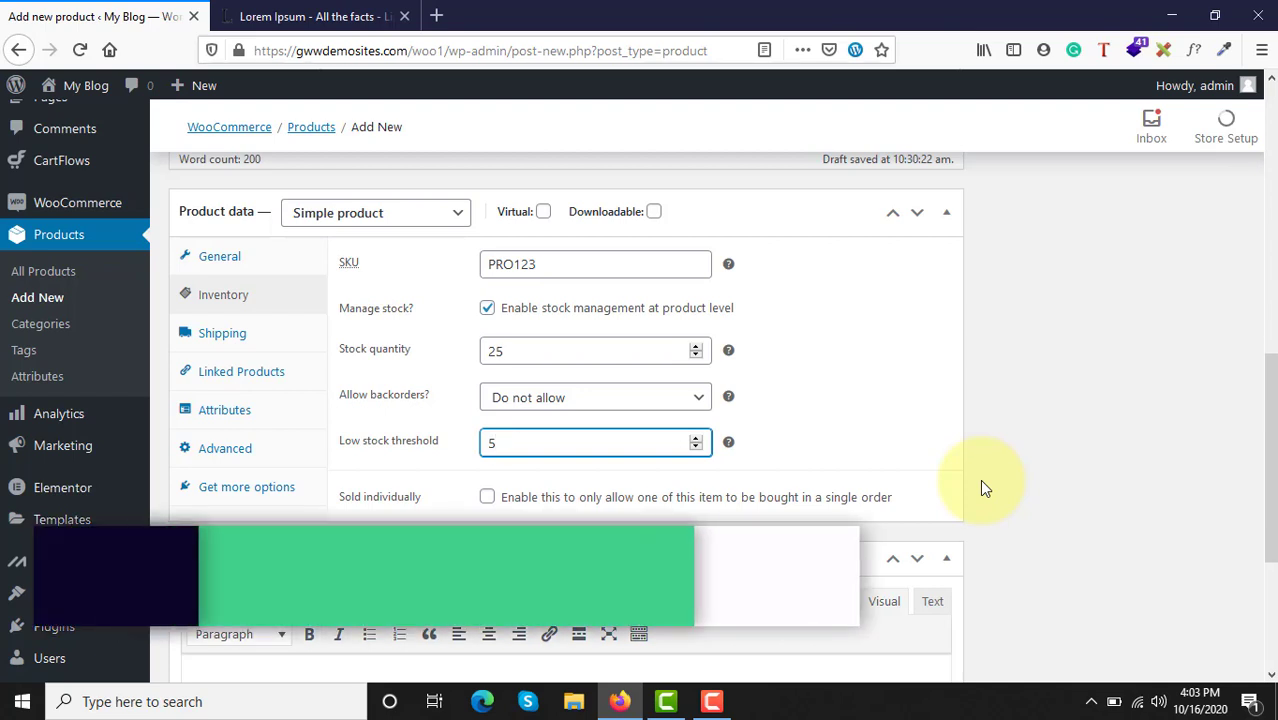
left_click(488, 497)
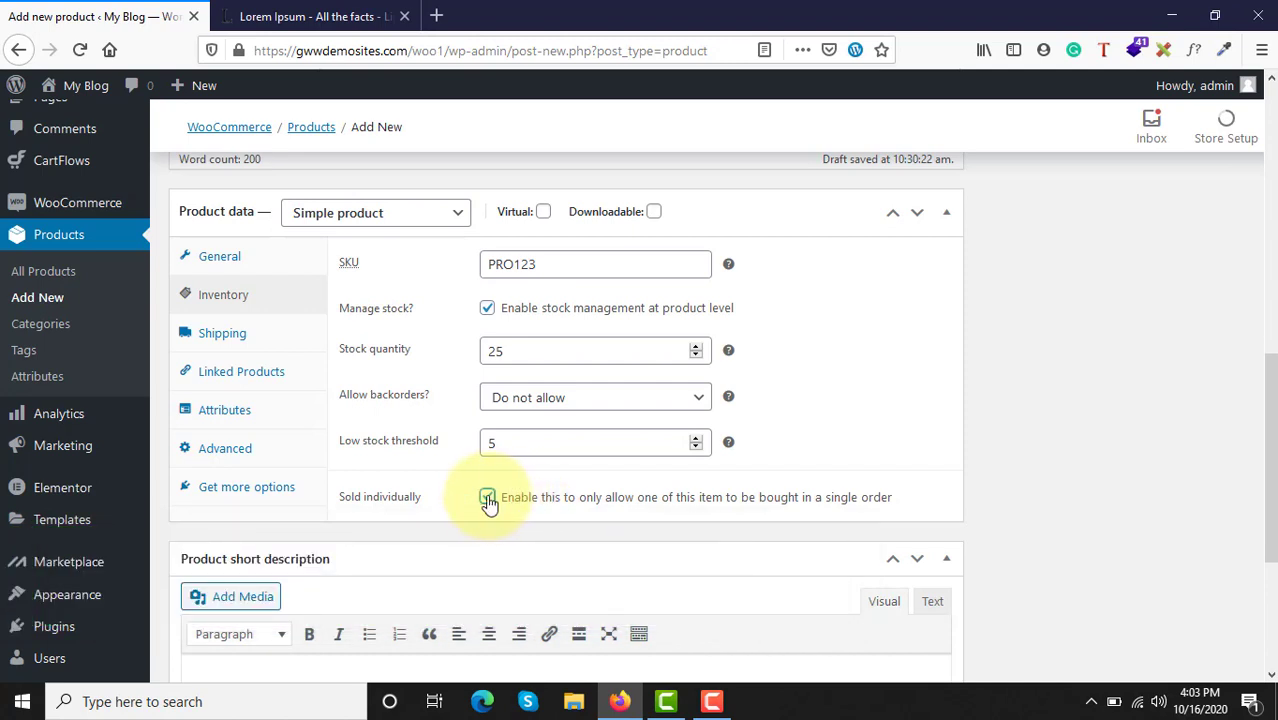
left_click(488, 499)
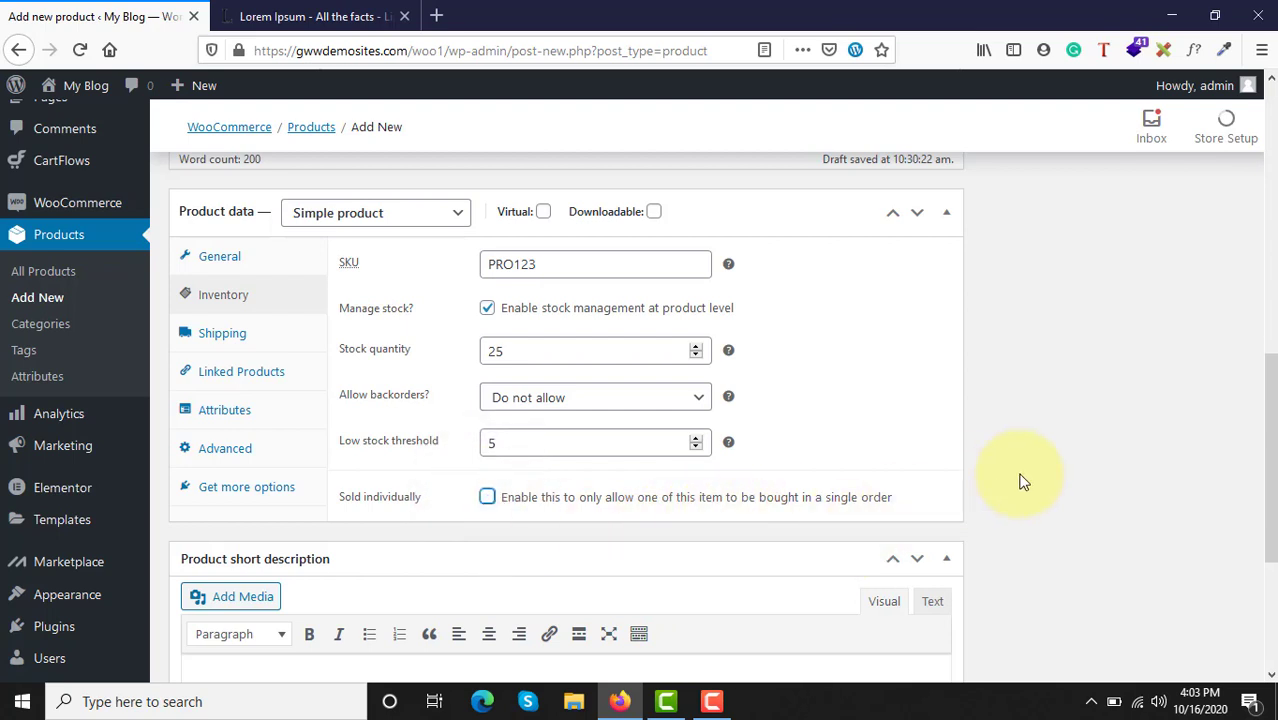
Step: Copy the first two sentences of the main description's paragraph, through "making it over 2000 years old.", into the product short description
scroll(1022, 482, "down", 3)
scroll(1022, 482, "up", 5)
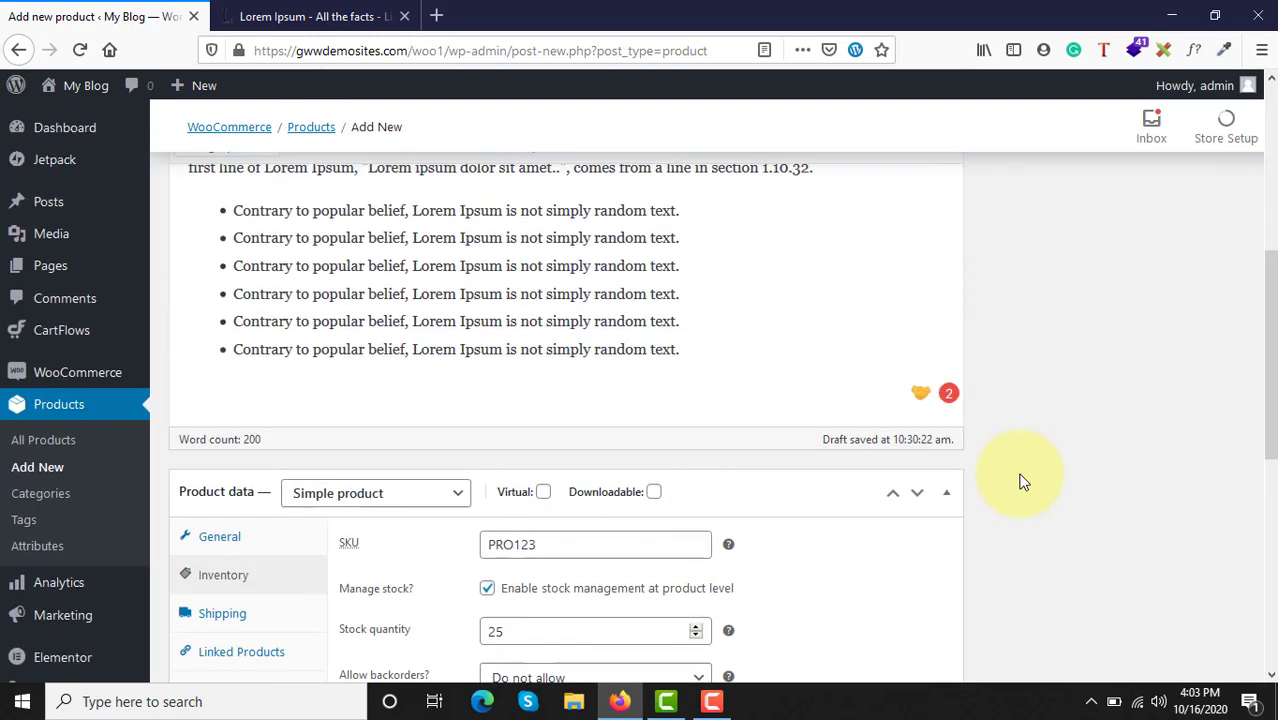
scroll(1022, 482, "down", 5)
scroll(813, 508, "down", 1)
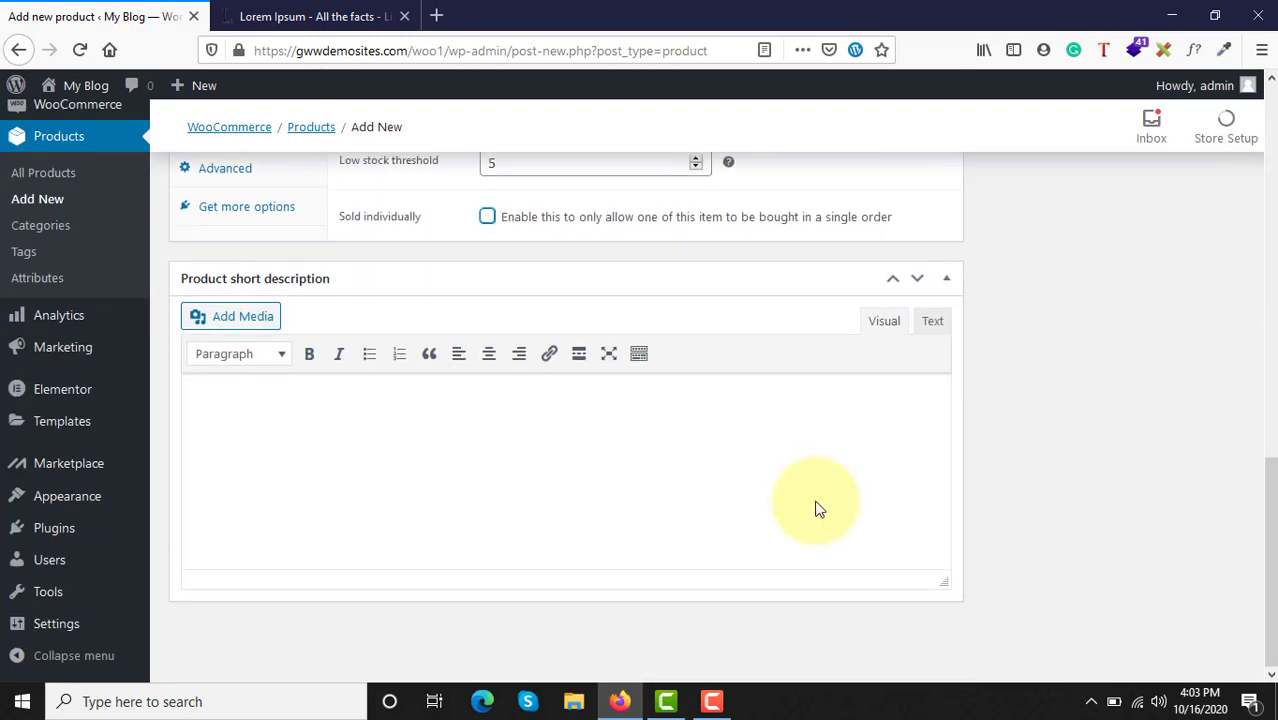
left_click(318, 462)
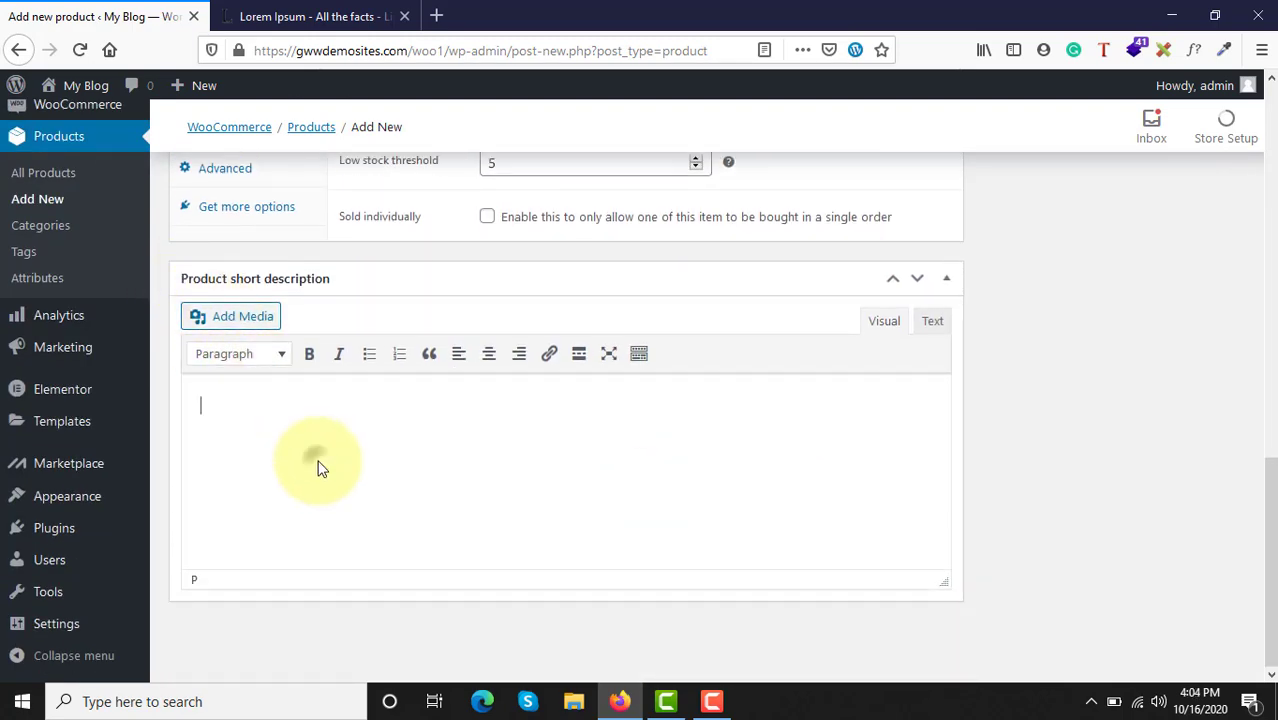
scroll(320, 468, "up", 6)
scroll(318, 468, "up", 3)
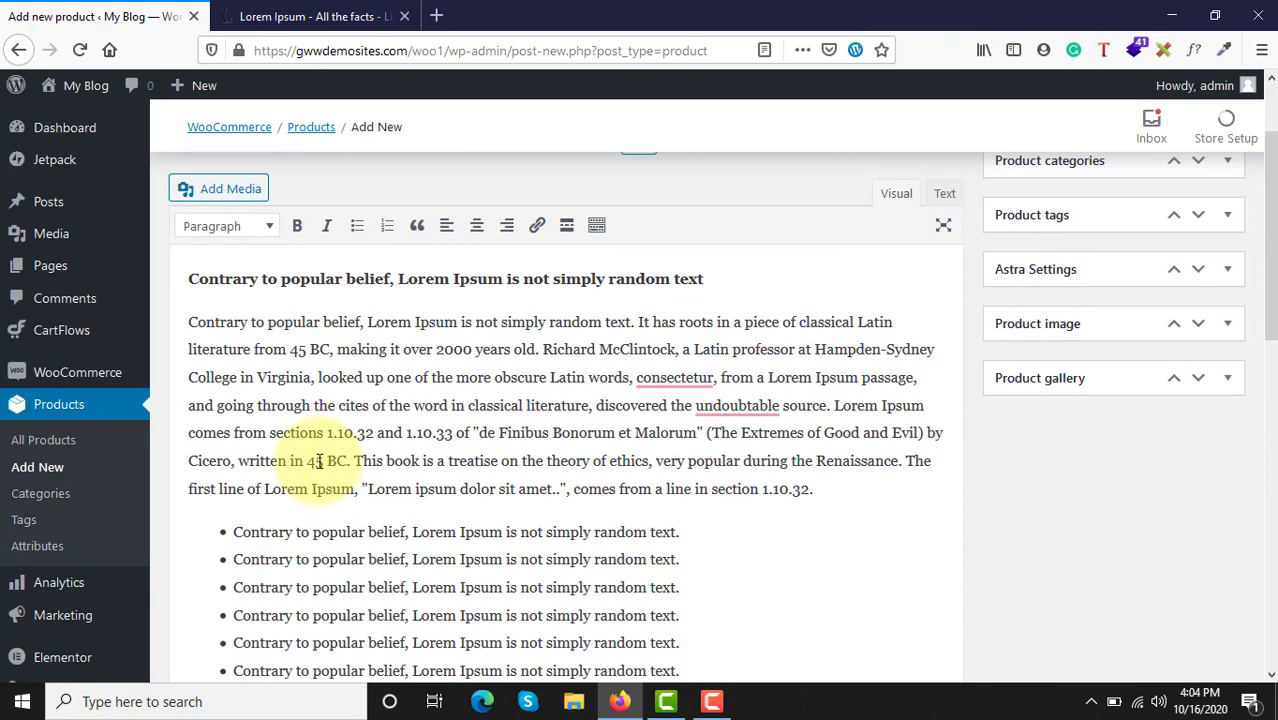
left_click(190, 322)
left_click_drag(254, 324, 544, 352)
key("ctrl+c")
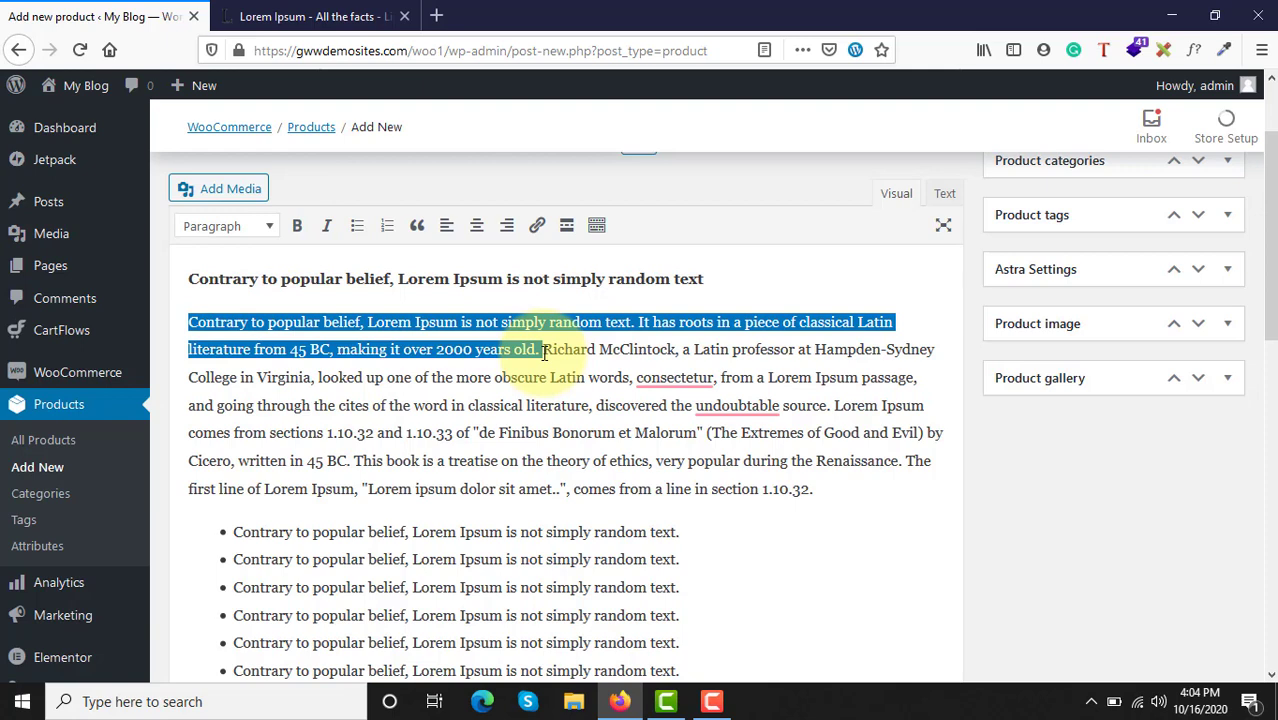
scroll(544, 352, "down", 10)
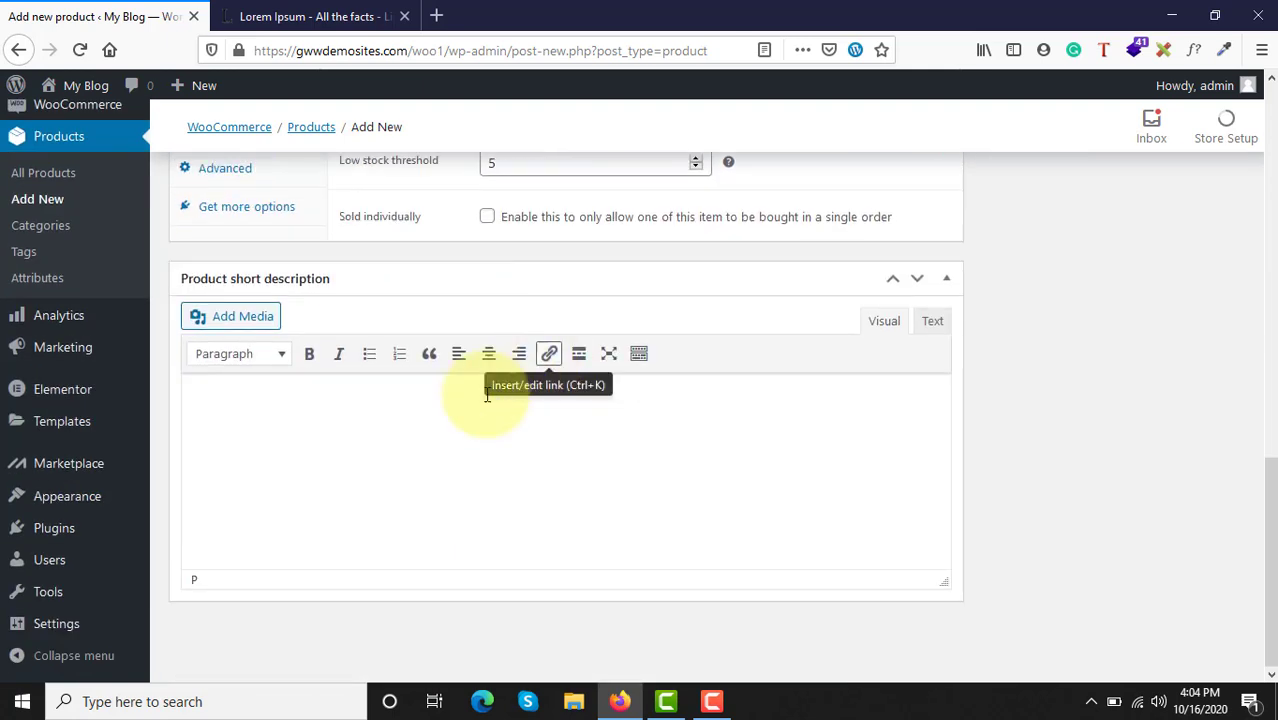
left_click(334, 451)
key("ctrl+v")
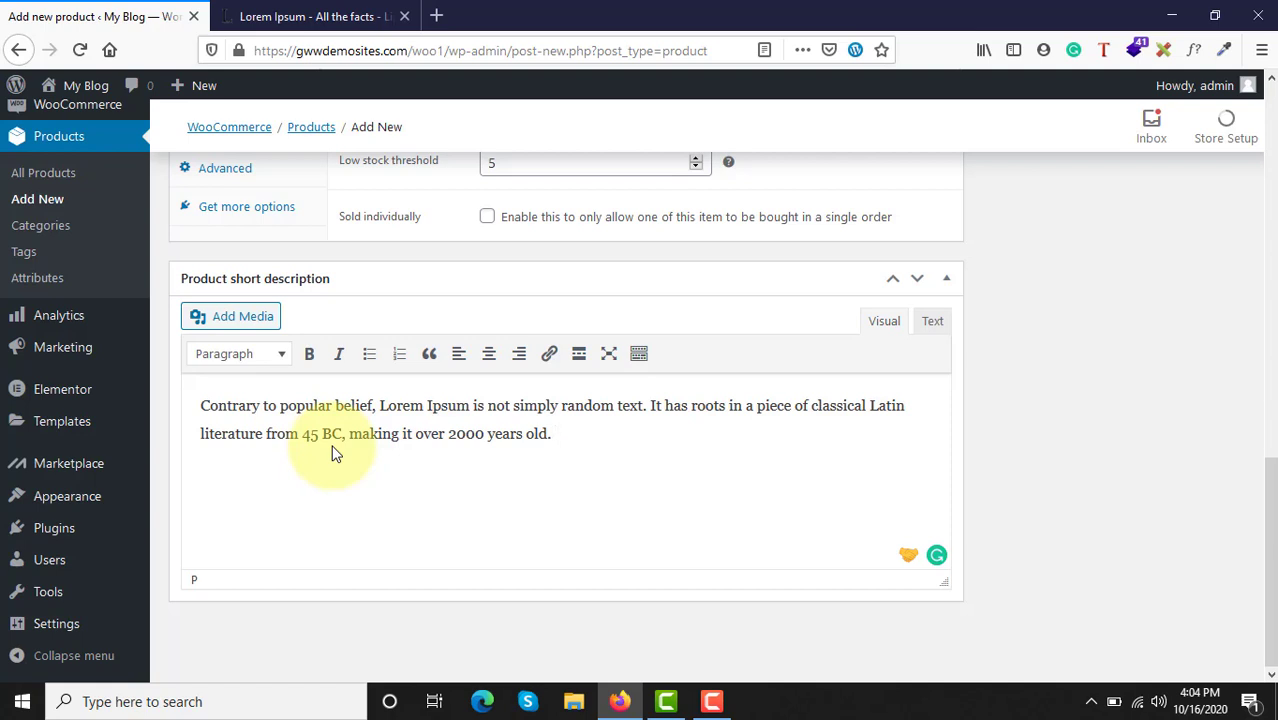
left_click_drag(200, 407, 577, 449)
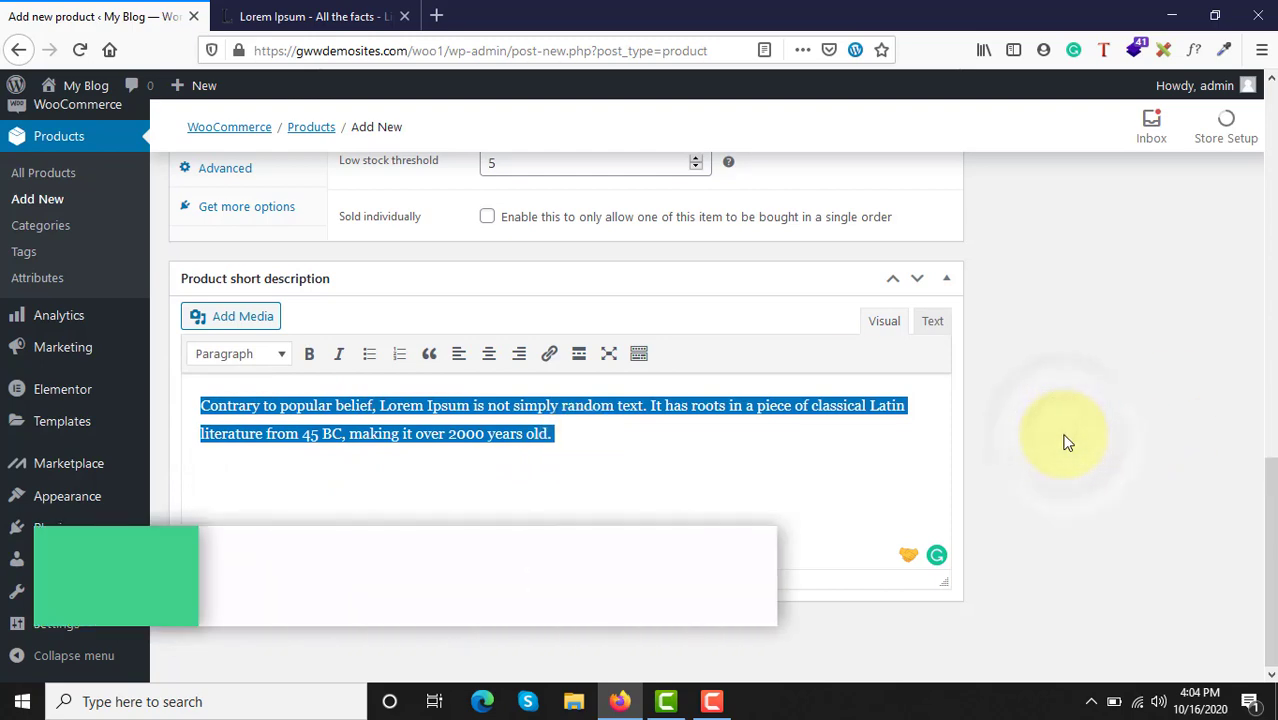
Step: Expand the product's Publish section to view its status, visibility and publishing options
scroll(1067, 442, "up", 2)
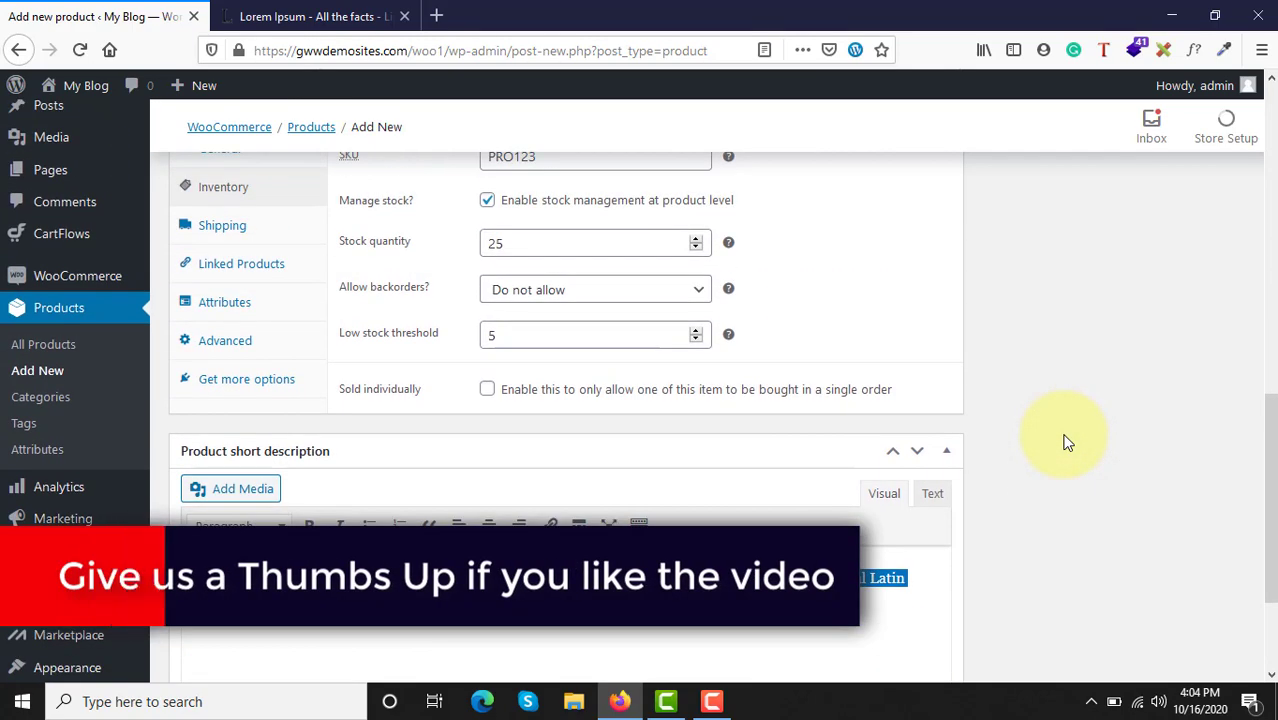
scroll(1067, 442, "up", 5)
scroll(1067, 442, "up", 2)
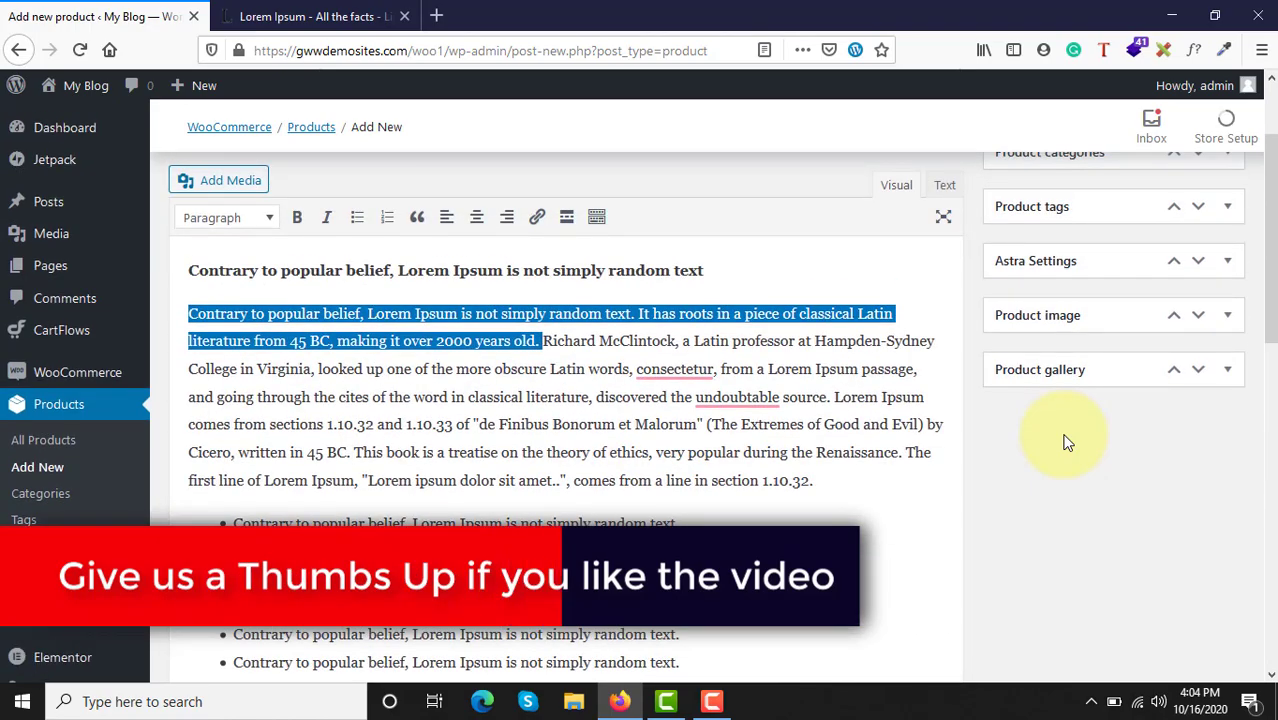
scroll(1065, 440, "down", 10)
scroll(1067, 442, "up", 15)
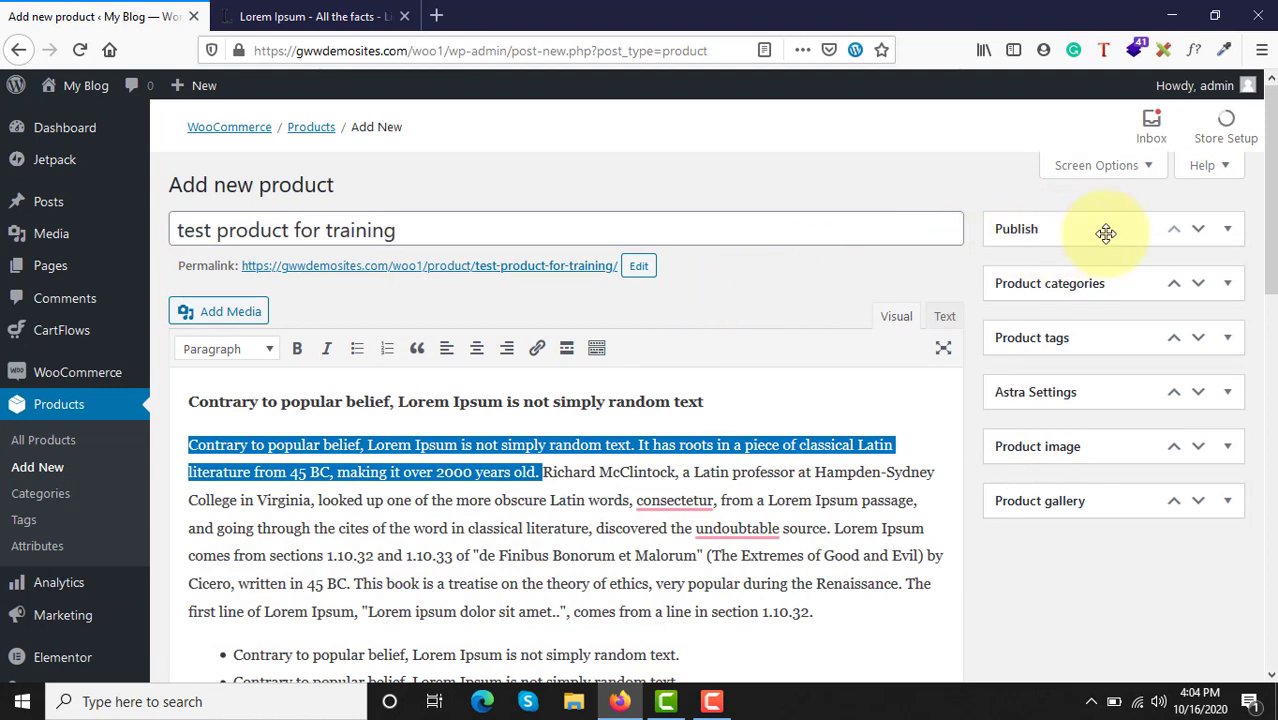
left_click(1081, 229)
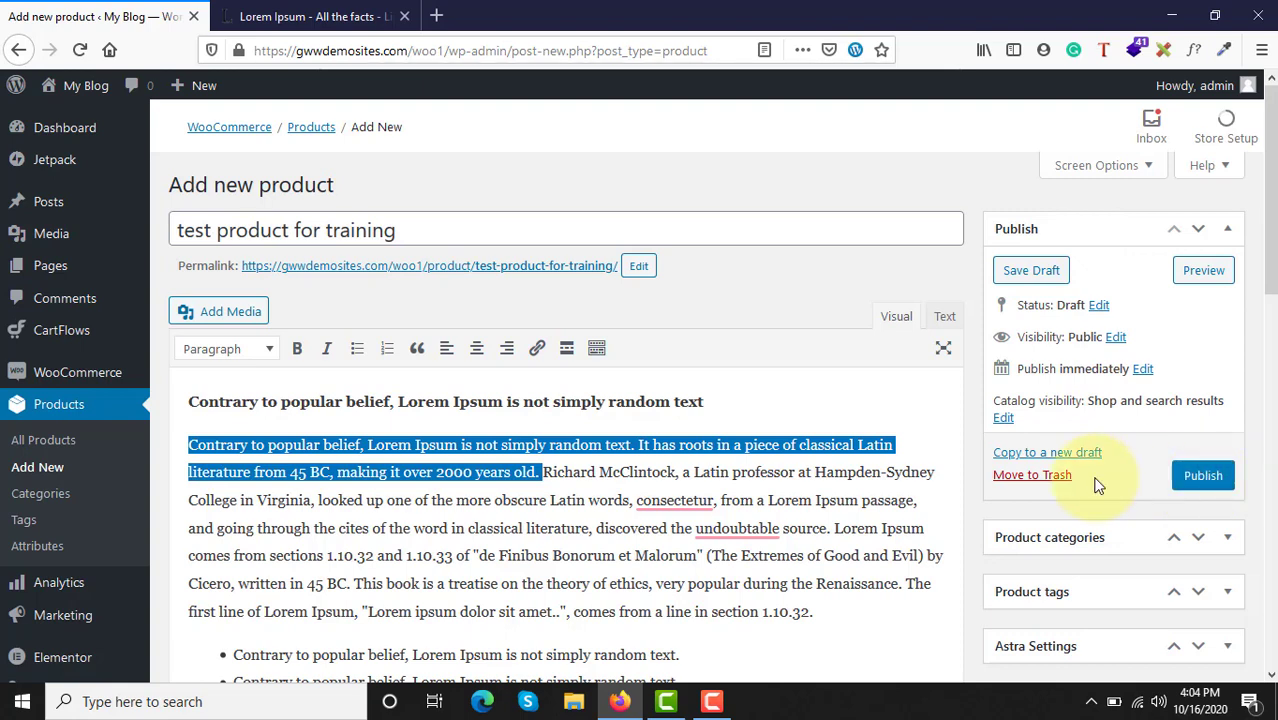
Step: Expand the product categories section and assign the product to the Groceries category
scroll(1098, 485, "down", 3)
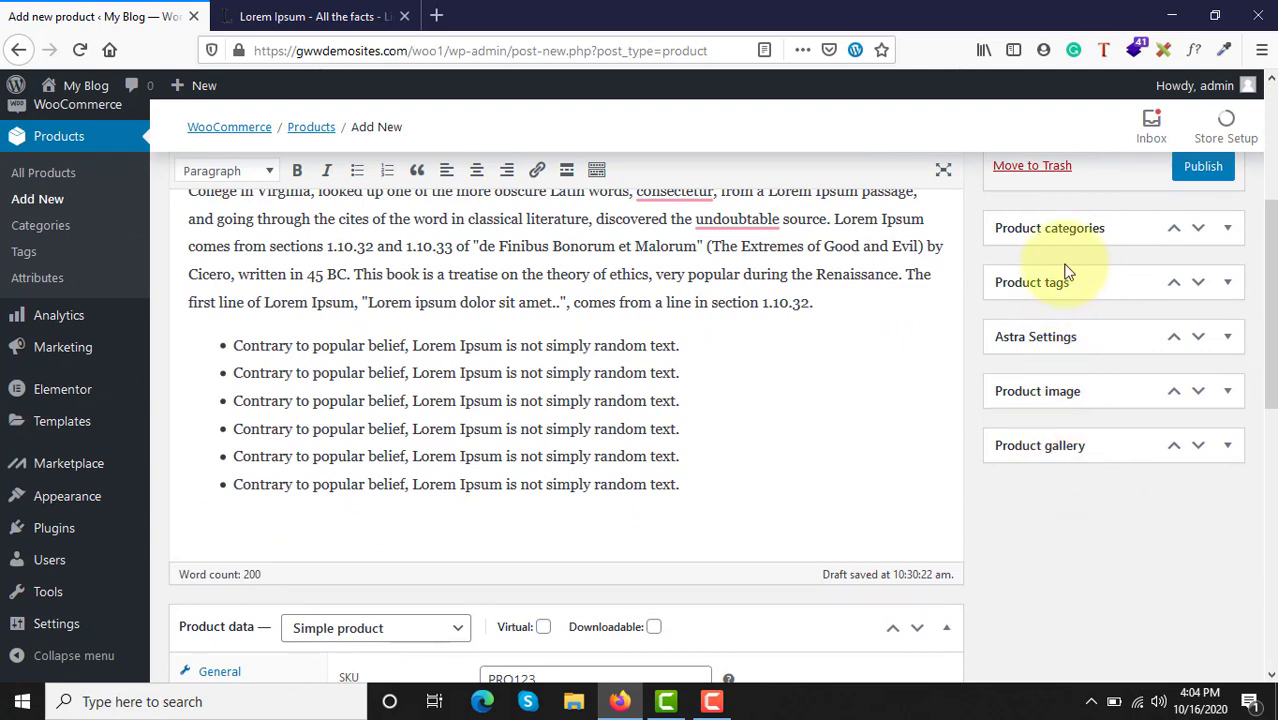
left_click(1069, 228)
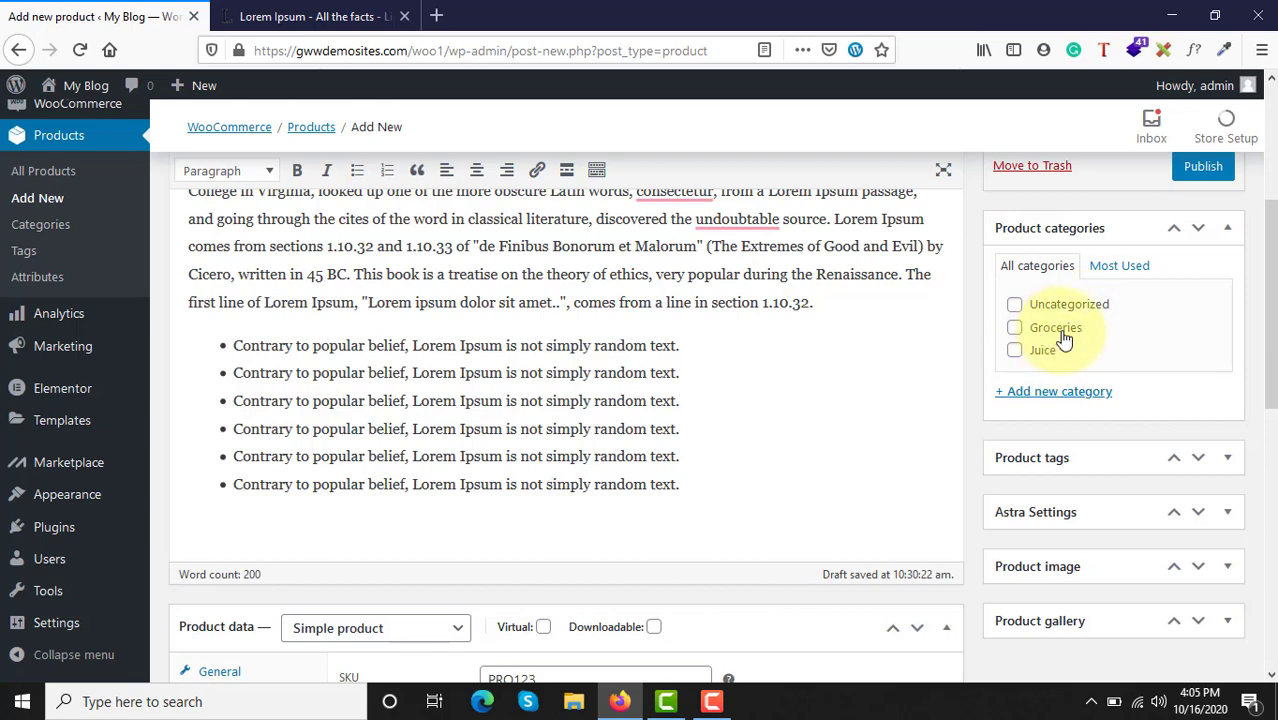
scroll(665, 348, "up", 3)
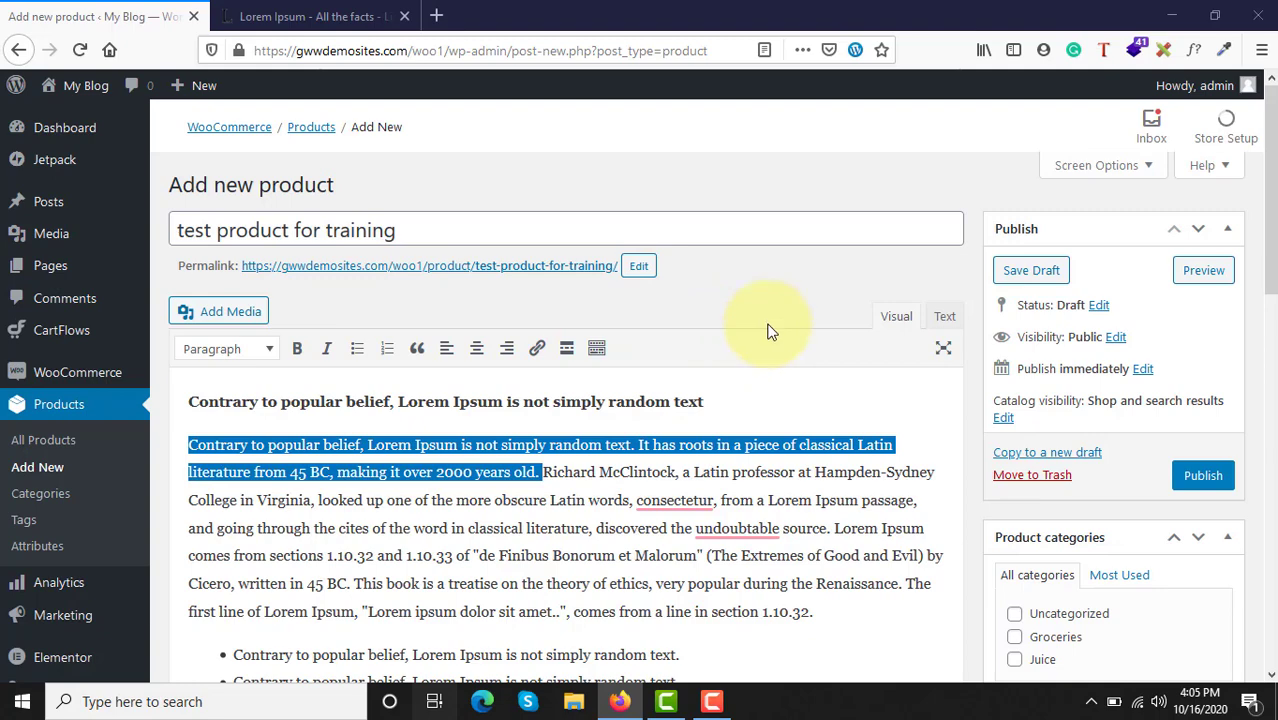
key("super+Tab")
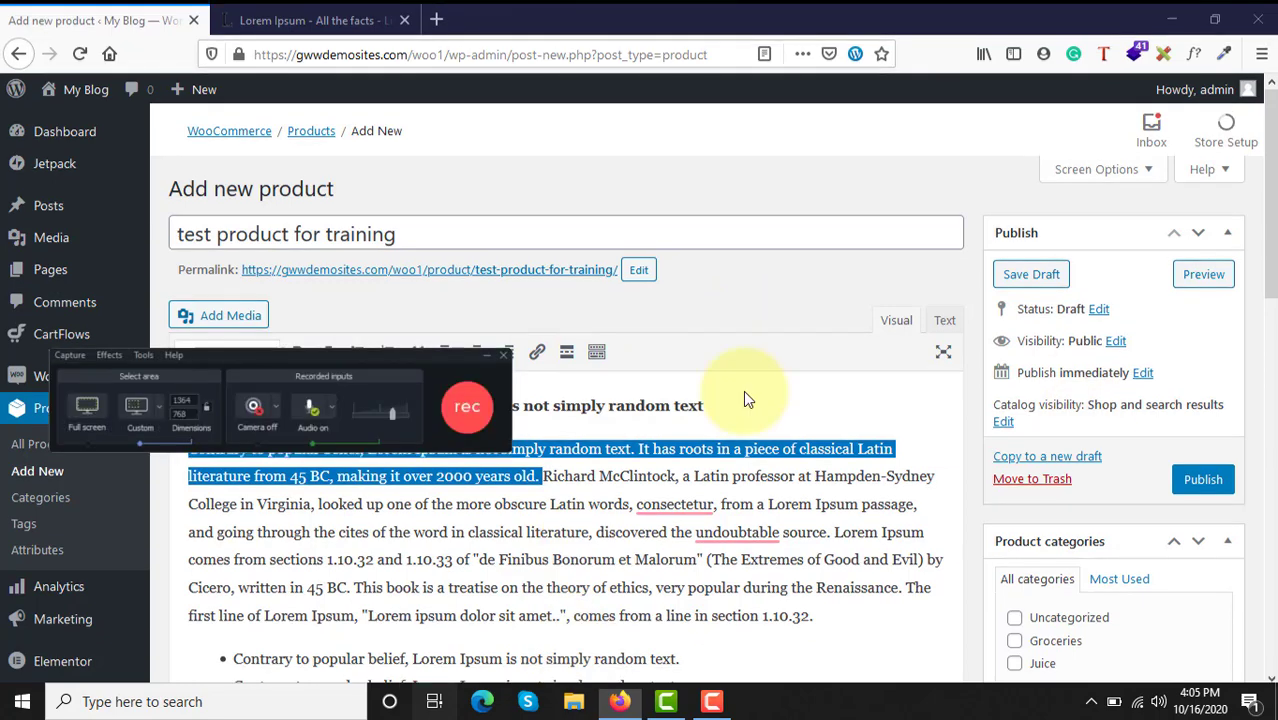
left_click(127, 150)
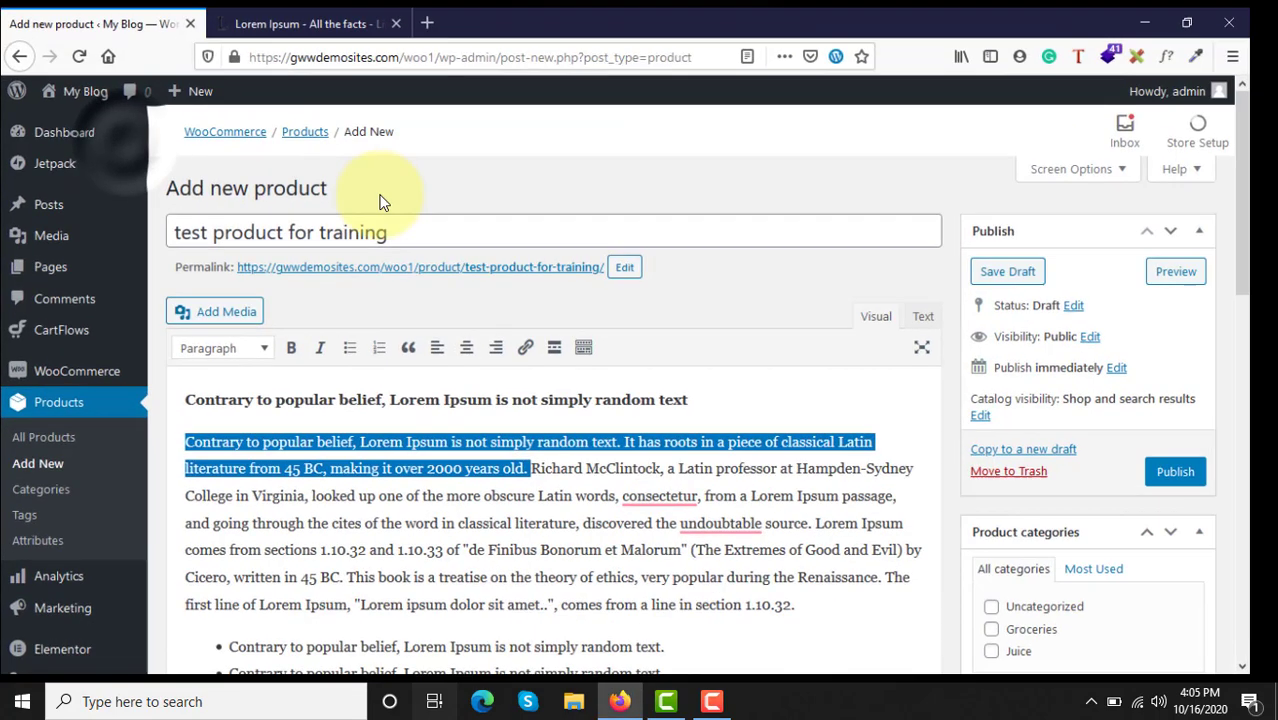
scroll(907, 365, "down", 4)
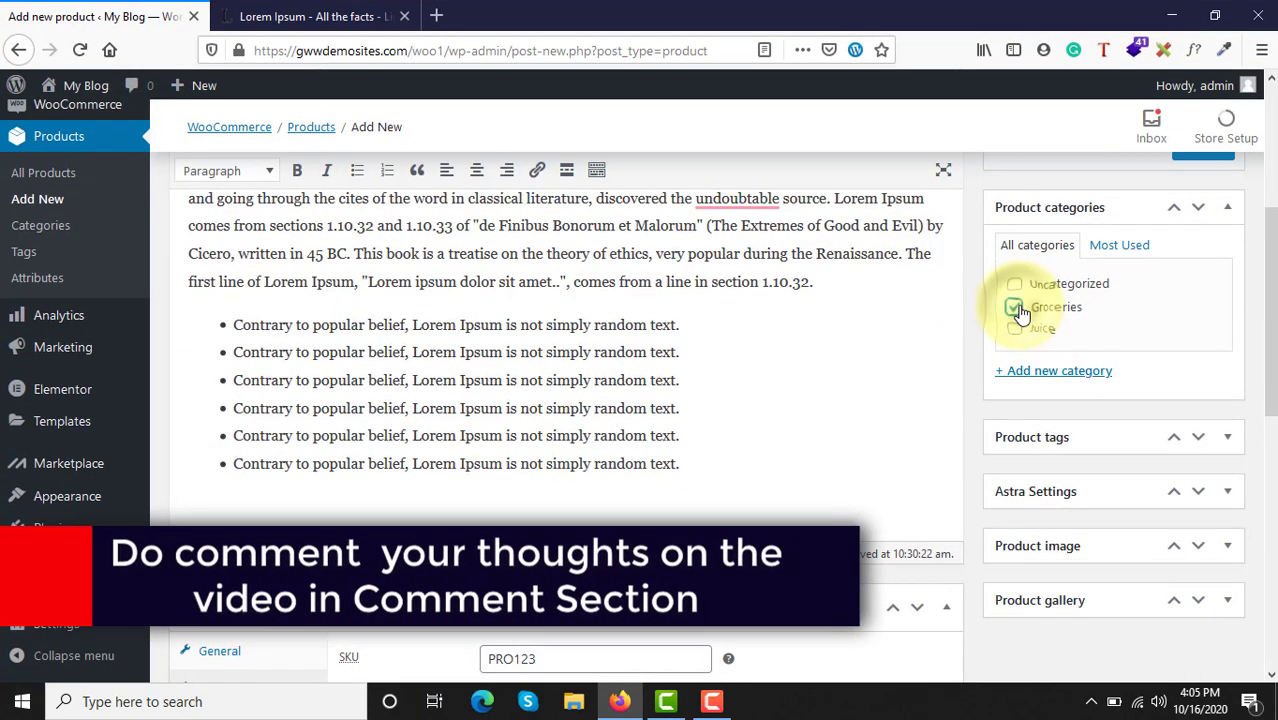
left_click(1016, 308)
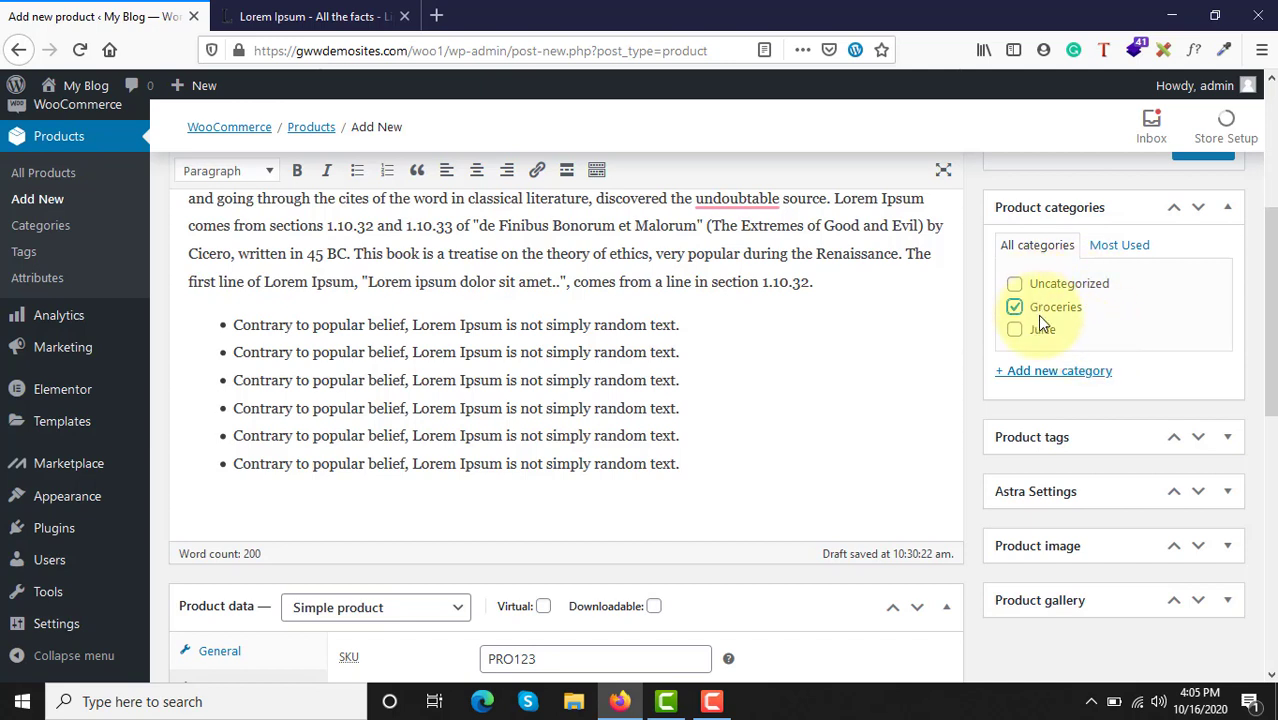
Step: Create a new product category named Cookies without a parent, and leave it unassigned from this product
left_click(1042, 372)
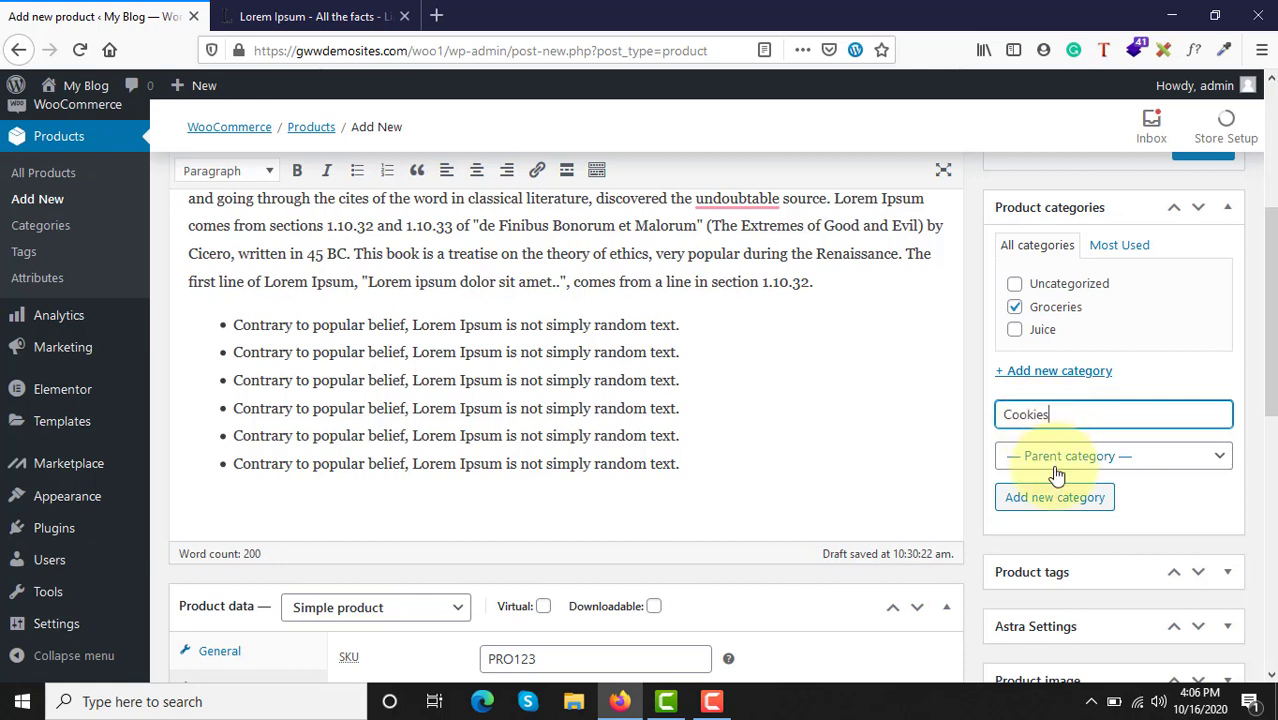
left_click(1040, 458)
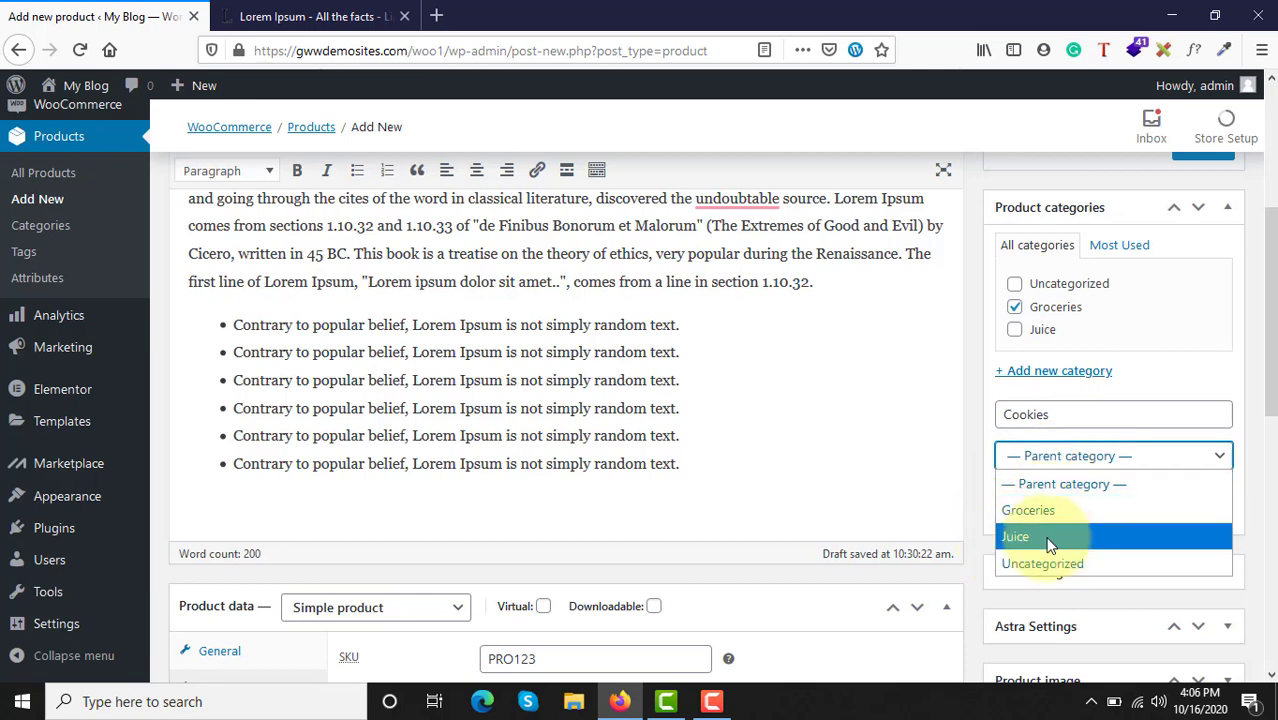
left_click(1117, 478)
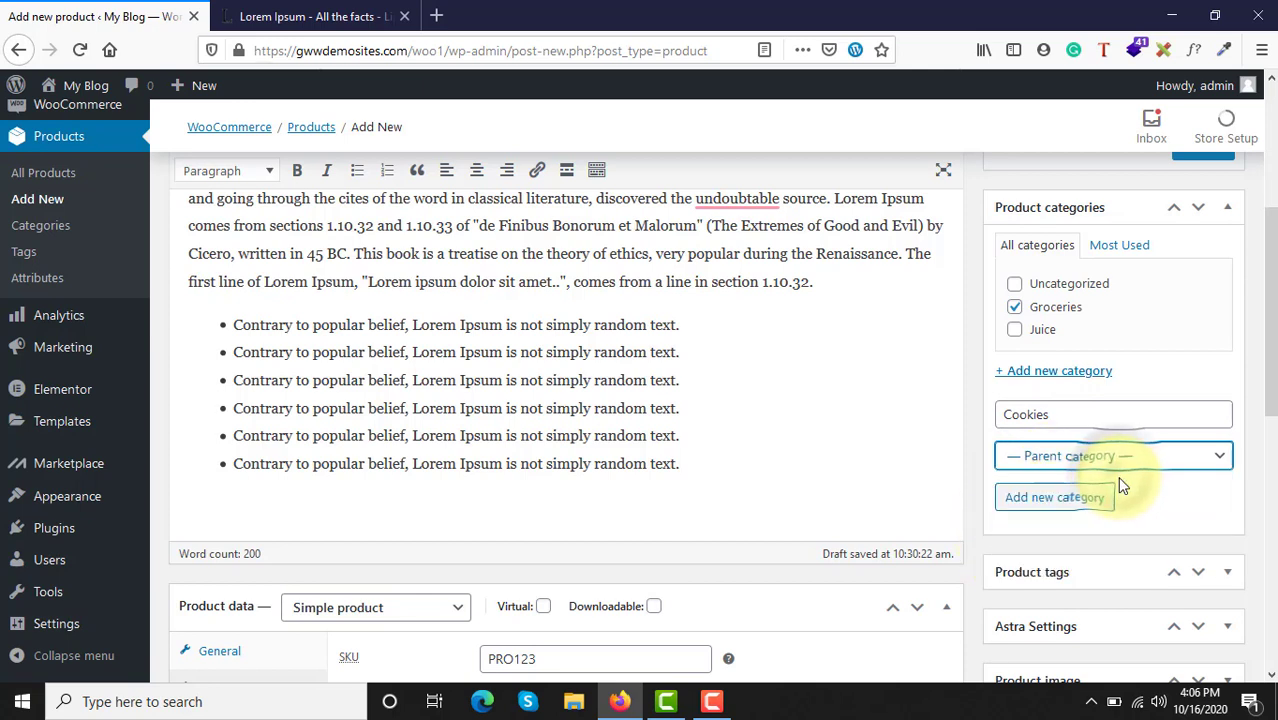
left_click(1037, 505)
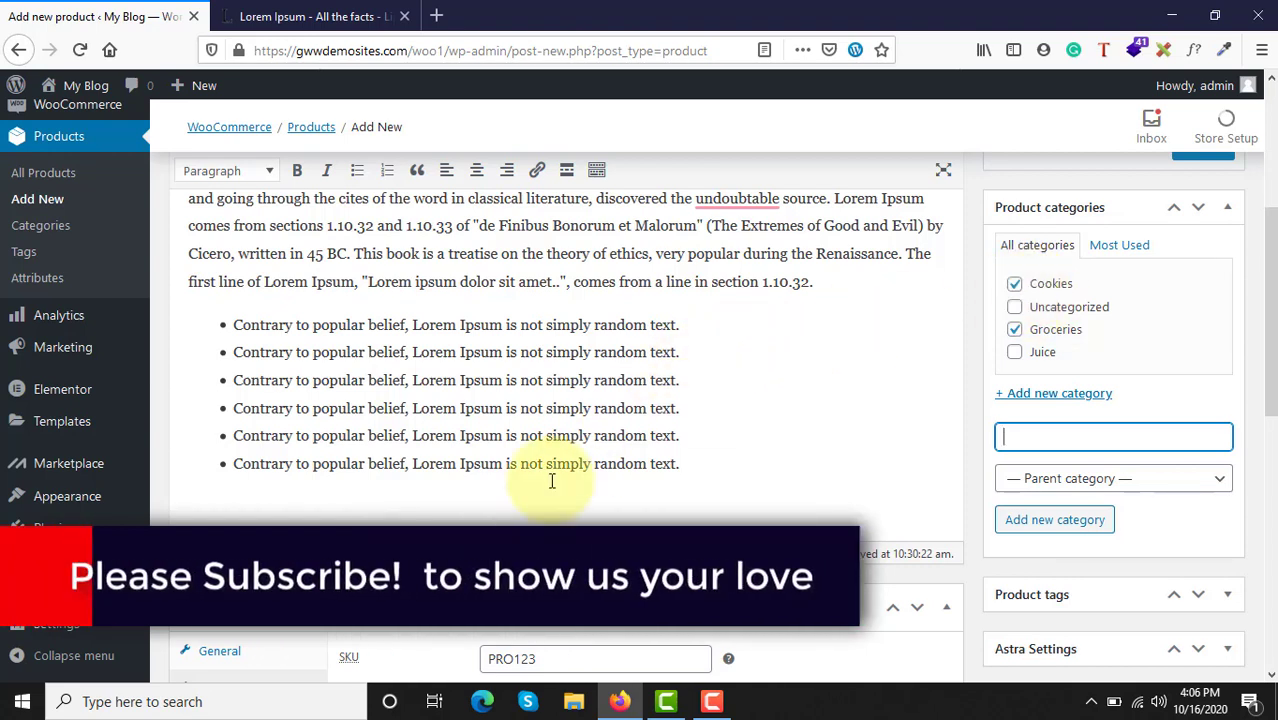
left_click(1015, 285)
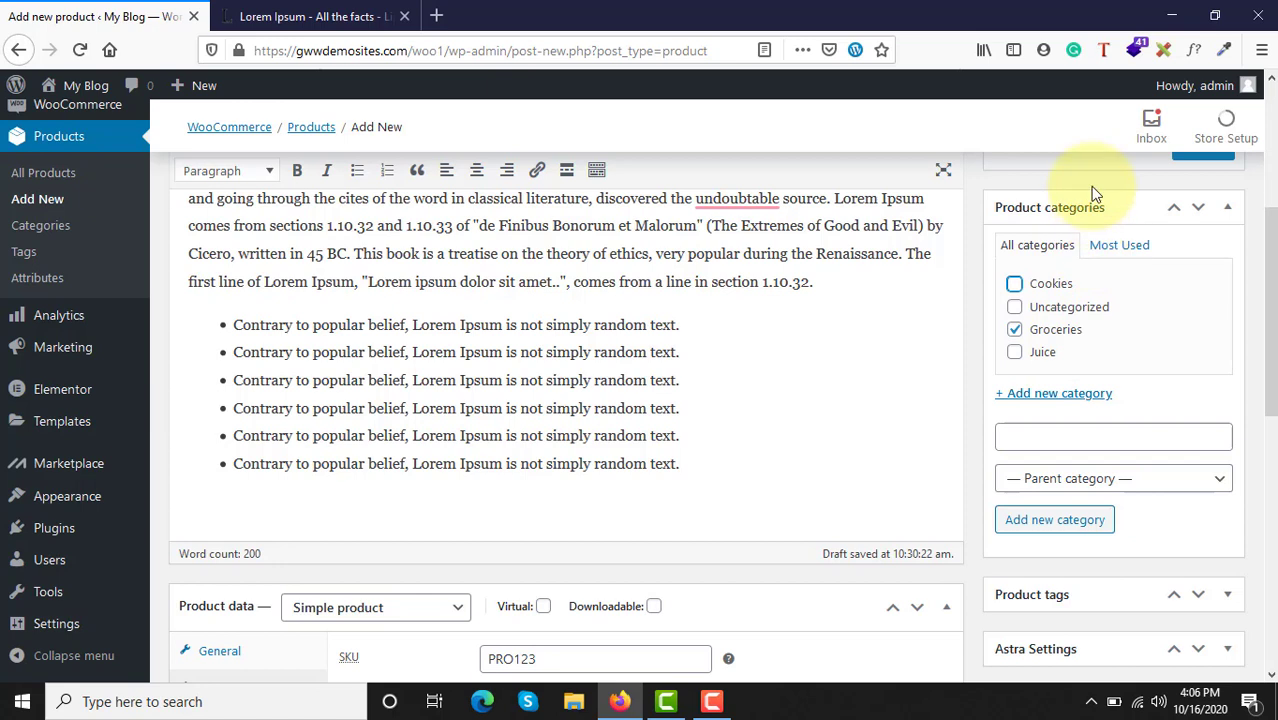
left_click(1110, 206)
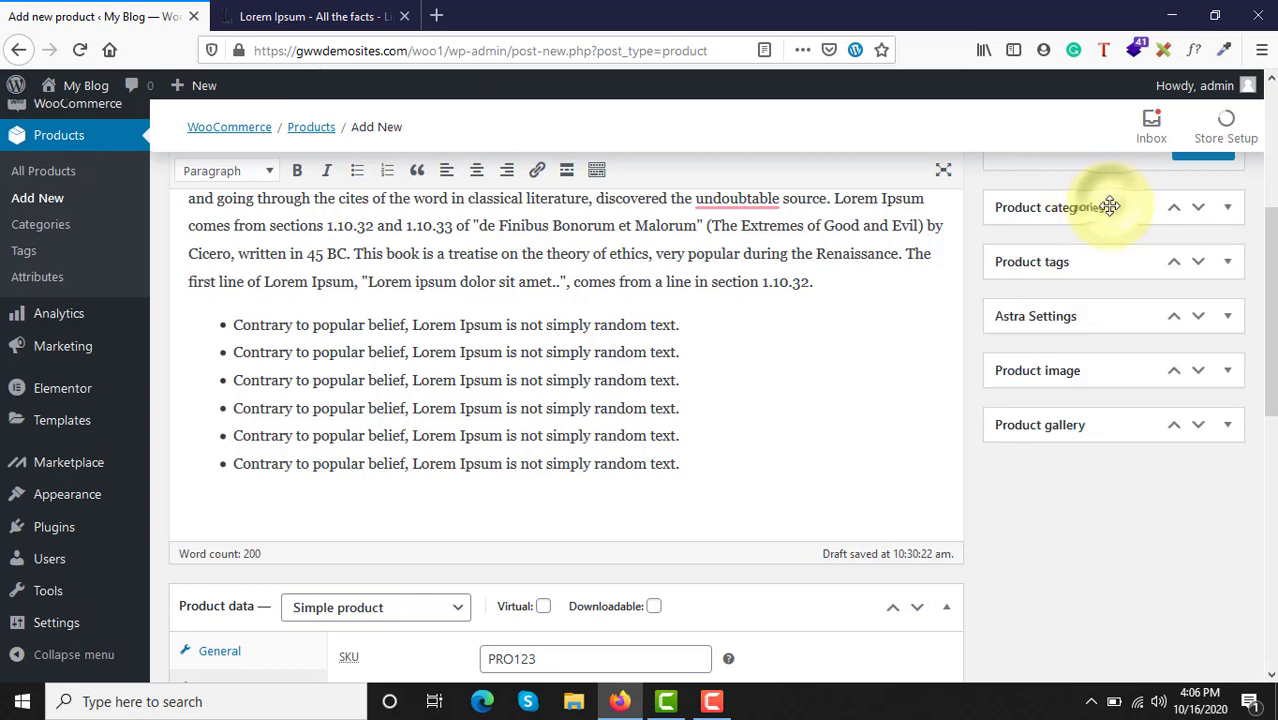
Step: Expand the product tags section and add the tag "test" to the product
left_click(1095, 263)
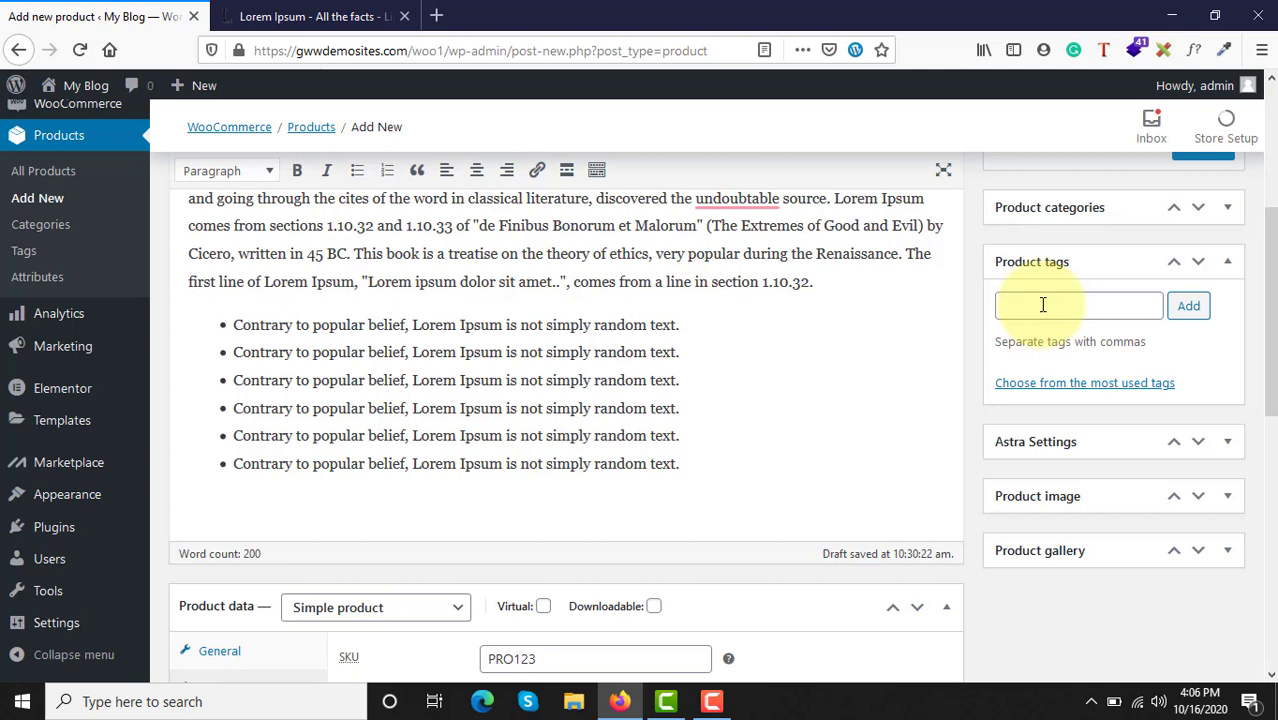
left_click(1042, 305)
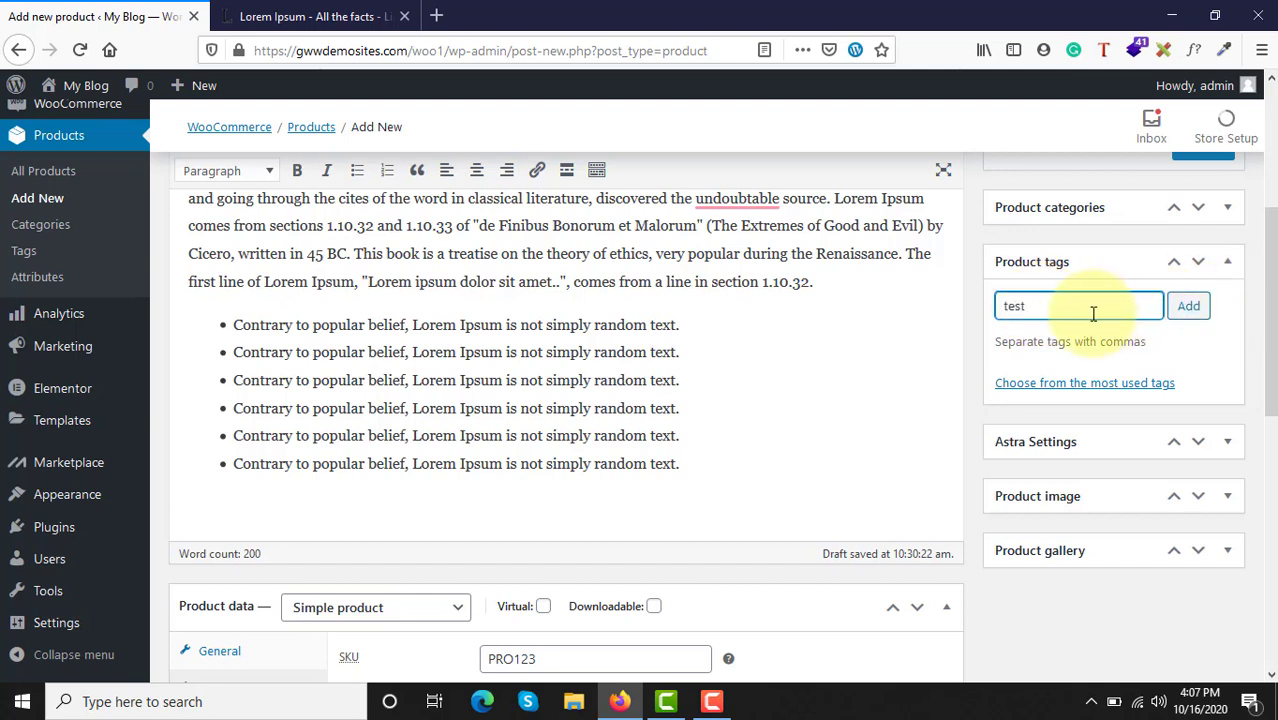
left_click(1189, 310)
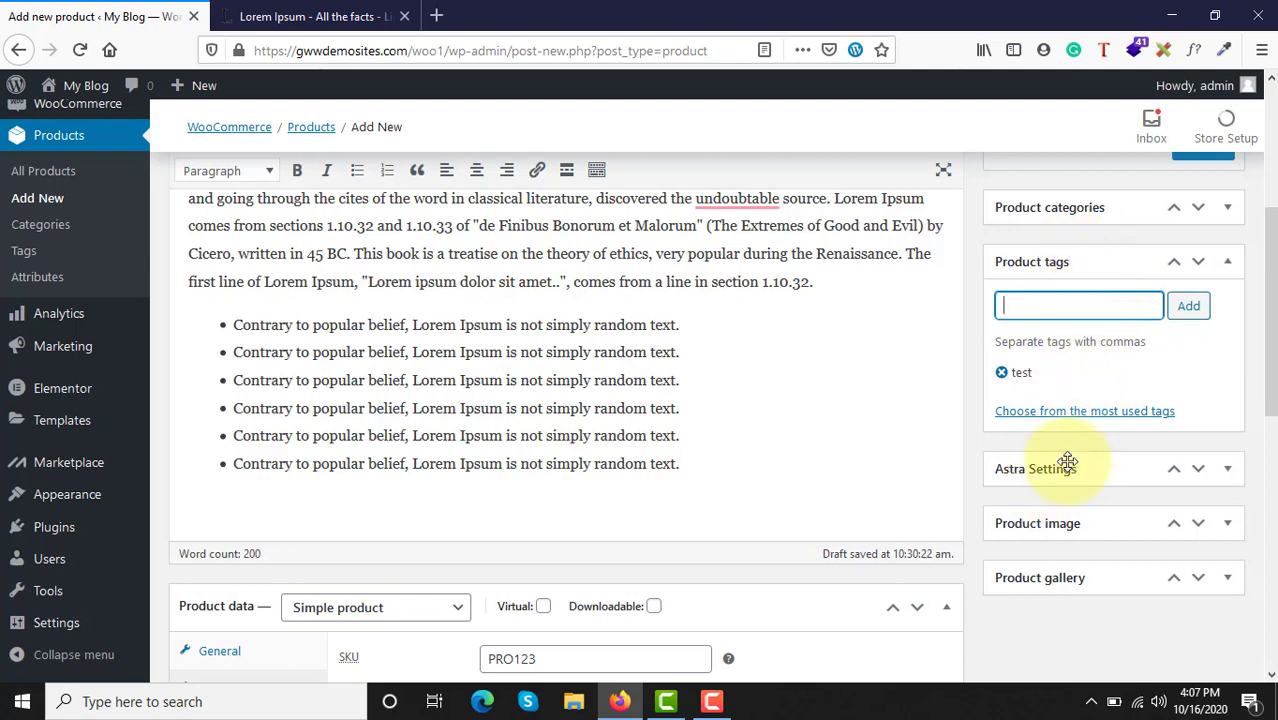
Step: Expand the Astra Settings section to examine its sidebar, content layout, disable-section and transparent header options
left_click(1100, 469)
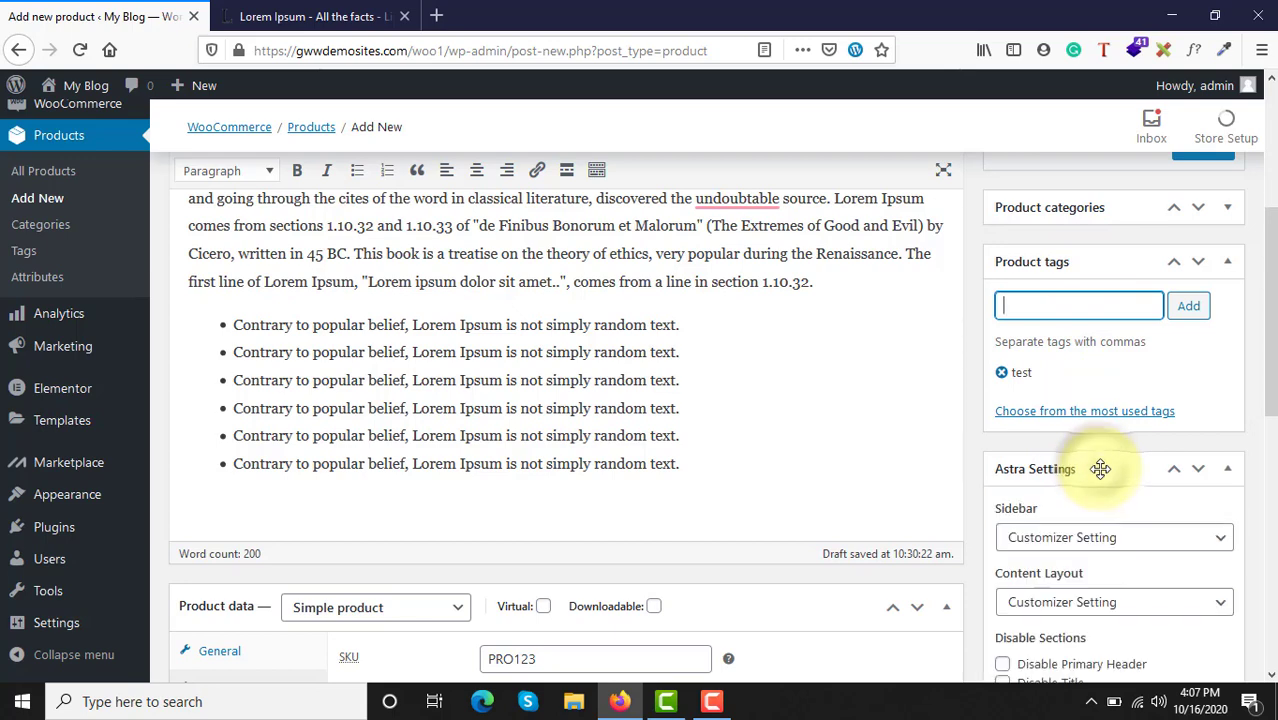
scroll(1100, 470, "down", 4)
scroll(1097, 397, "down", 2)
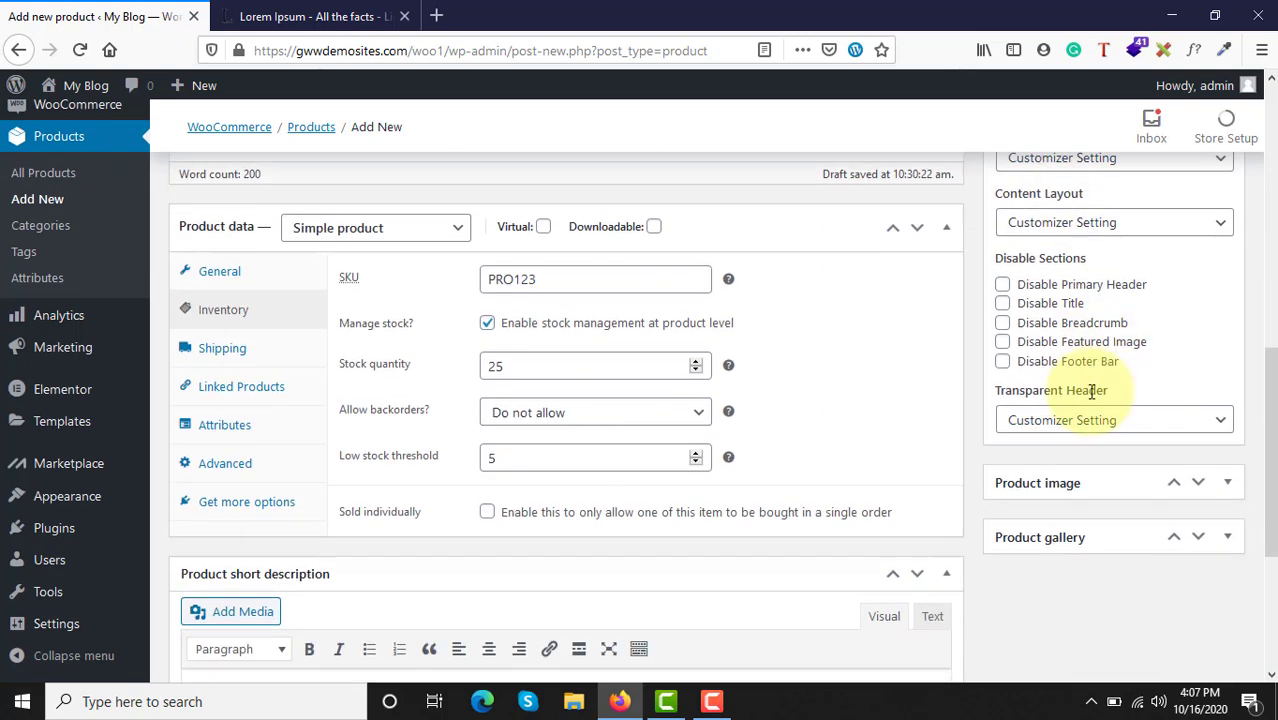
Step: Set the green Dry Fruits pouch picture in the media library's first row as the product image
left_click(1067, 328)
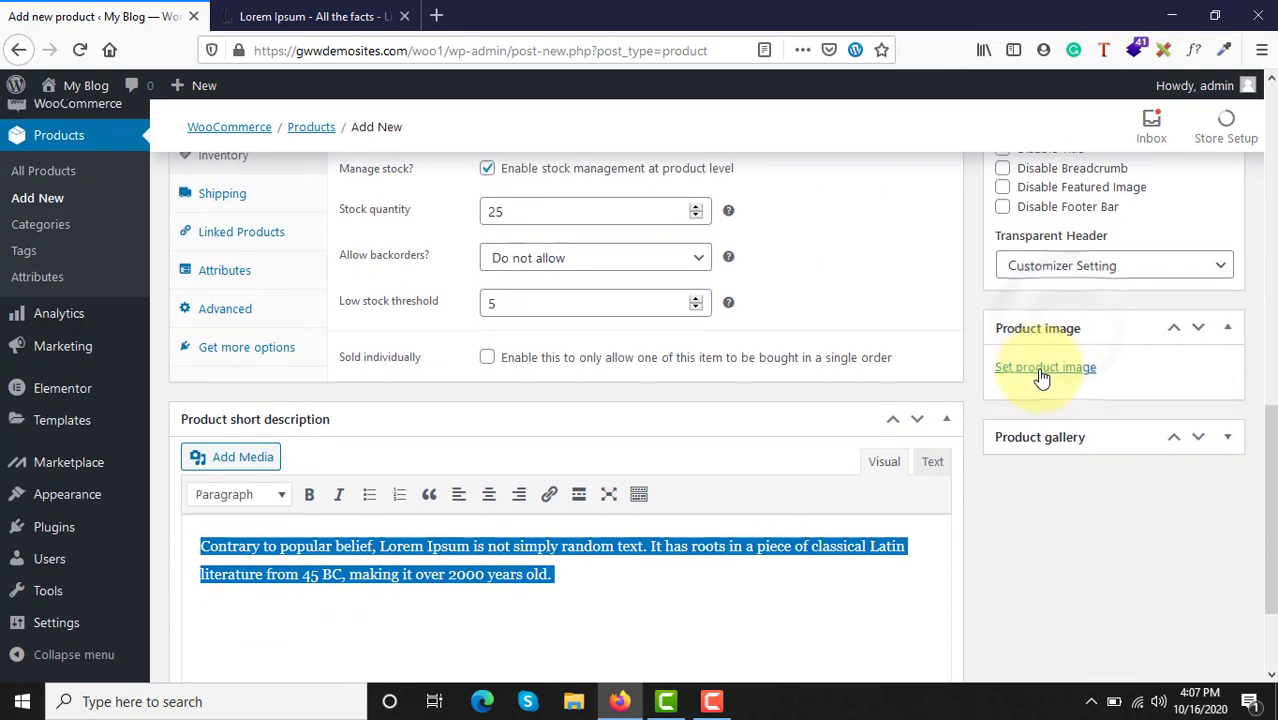
scroll(631, 360, "up", 10)
scroll(631, 360, "down", 11)
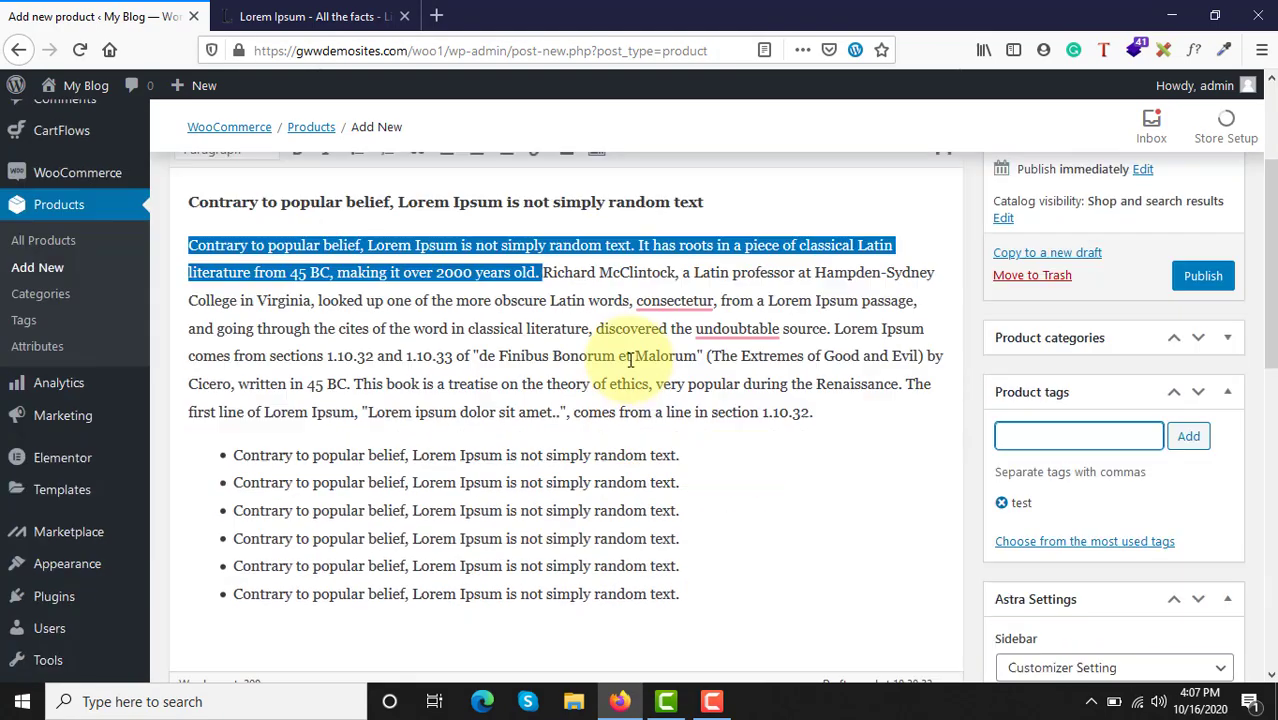
scroll(628, 358, "up", 1)
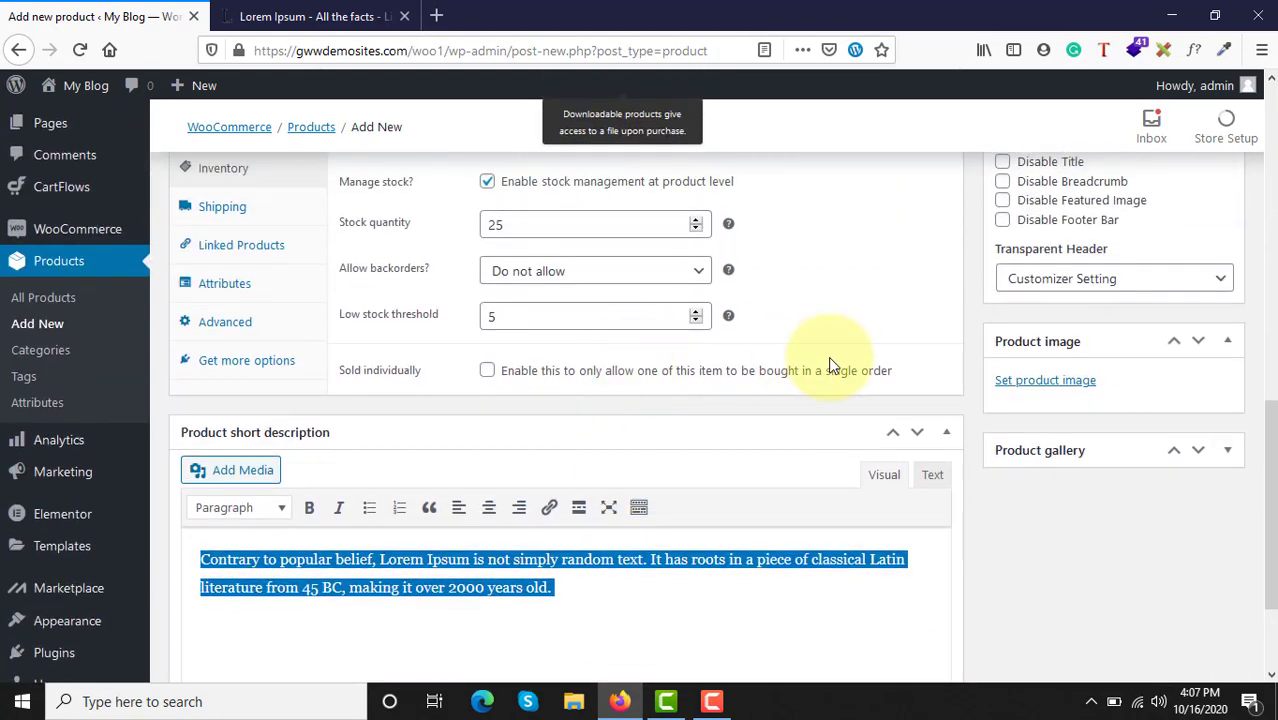
left_click(1044, 381)
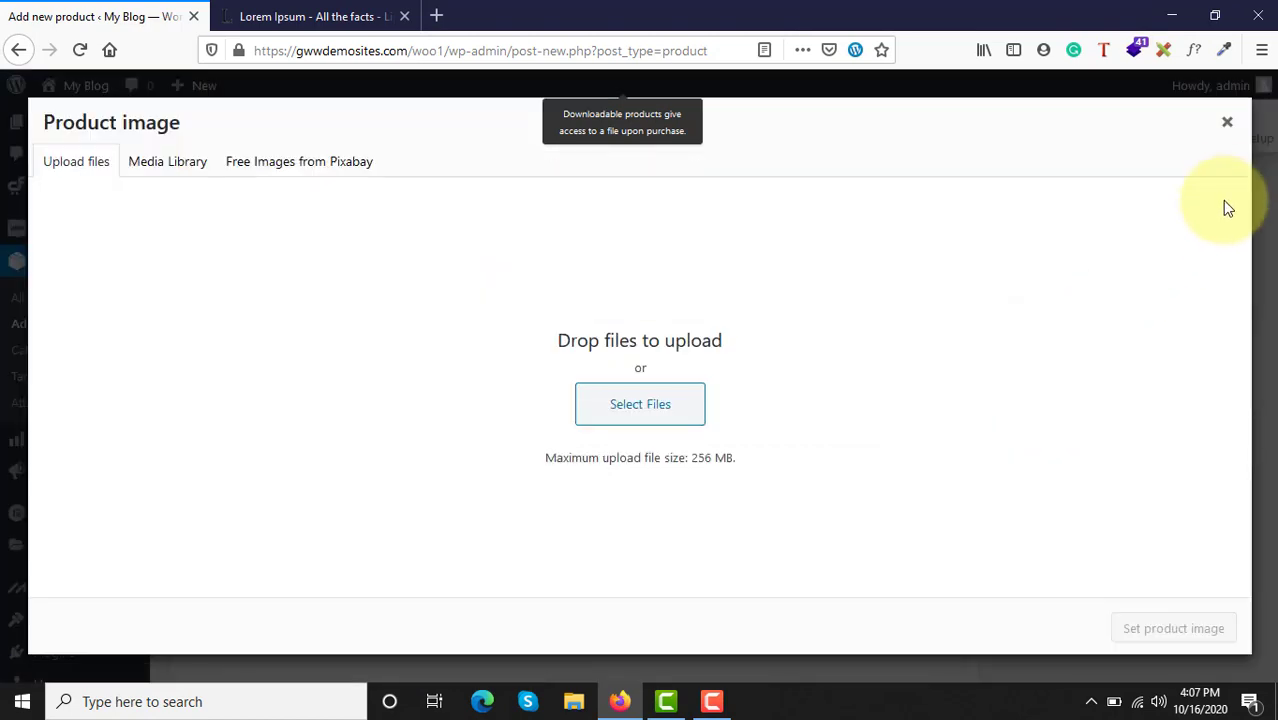
left_click(1227, 122)
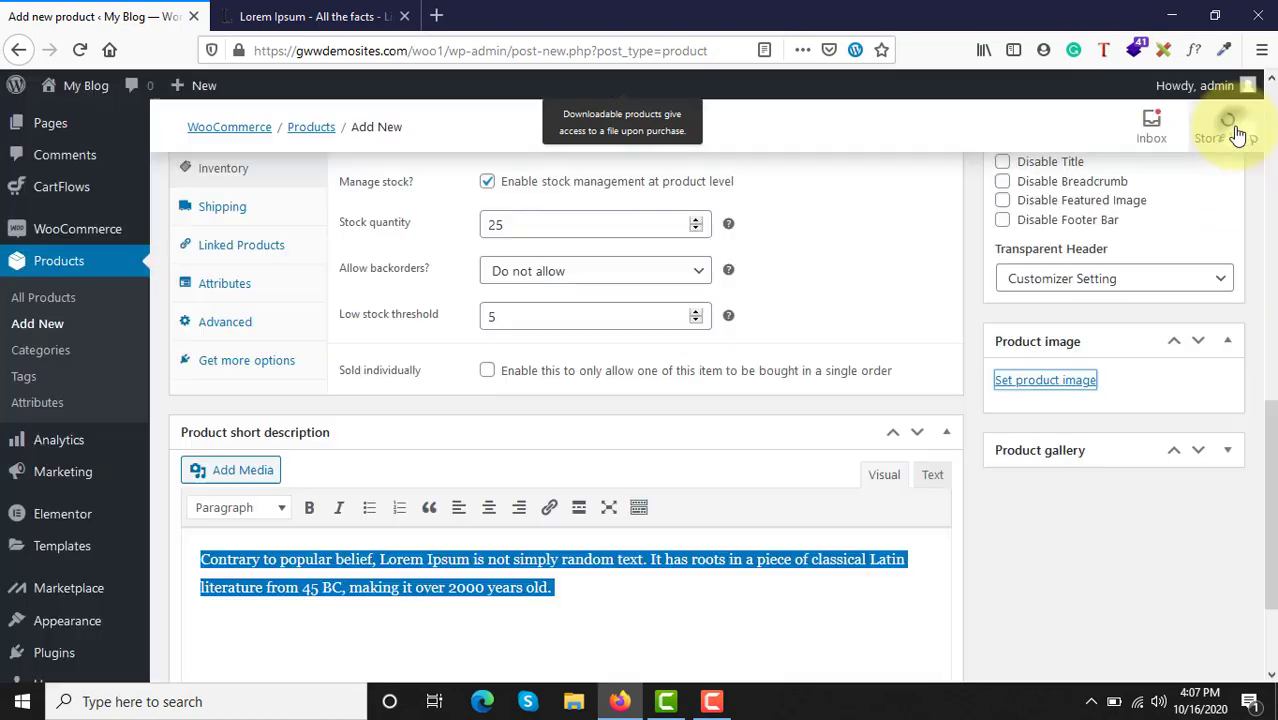
left_click(1042, 385)
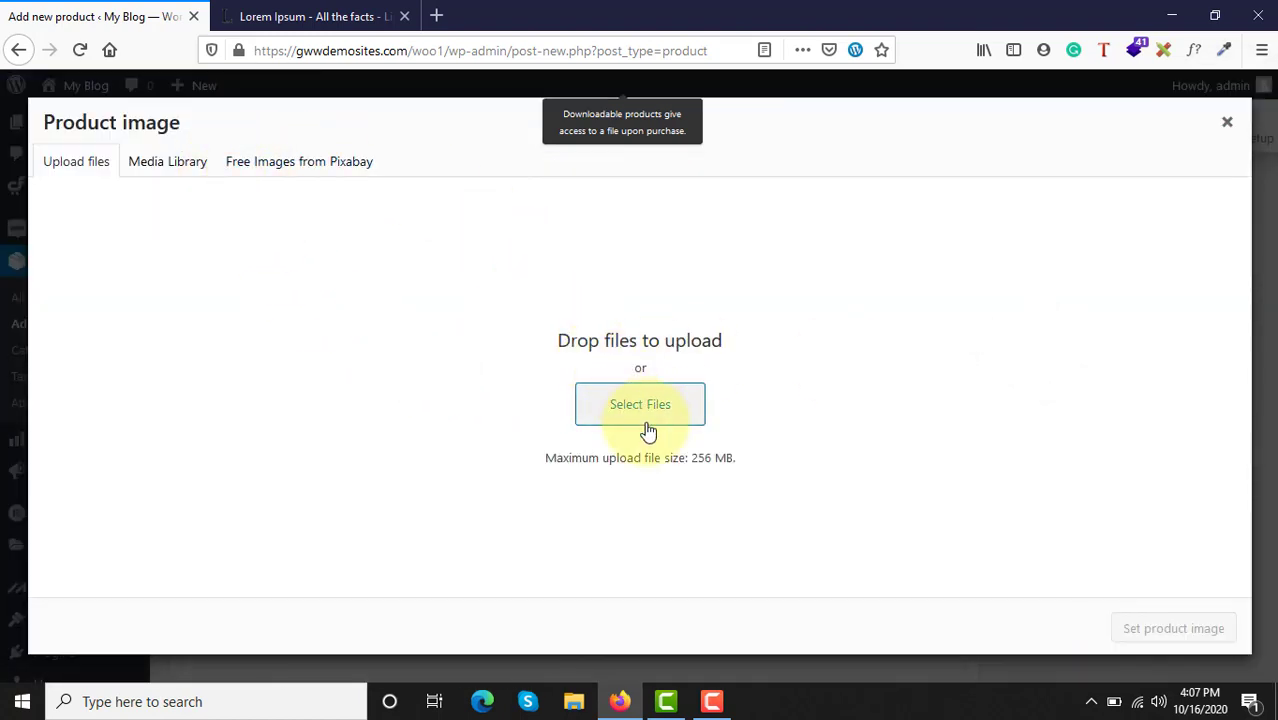
left_click(160, 172)
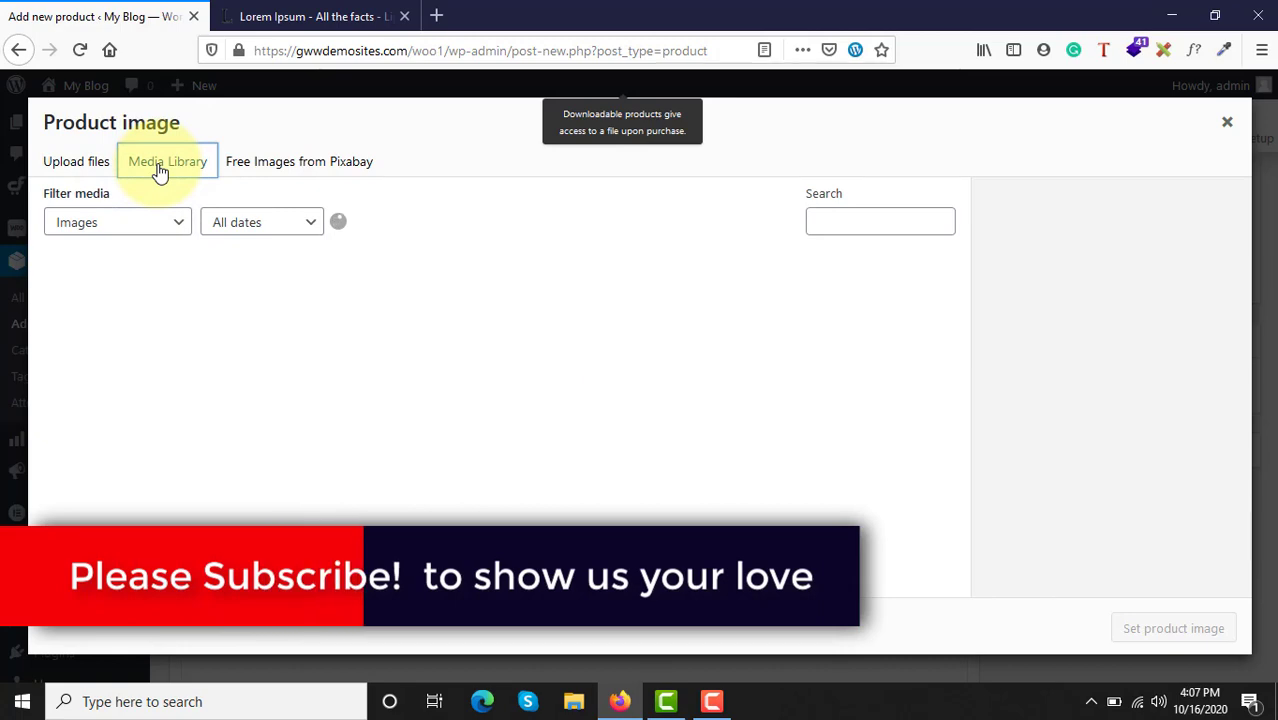
scroll(434, 513, "down", 5)
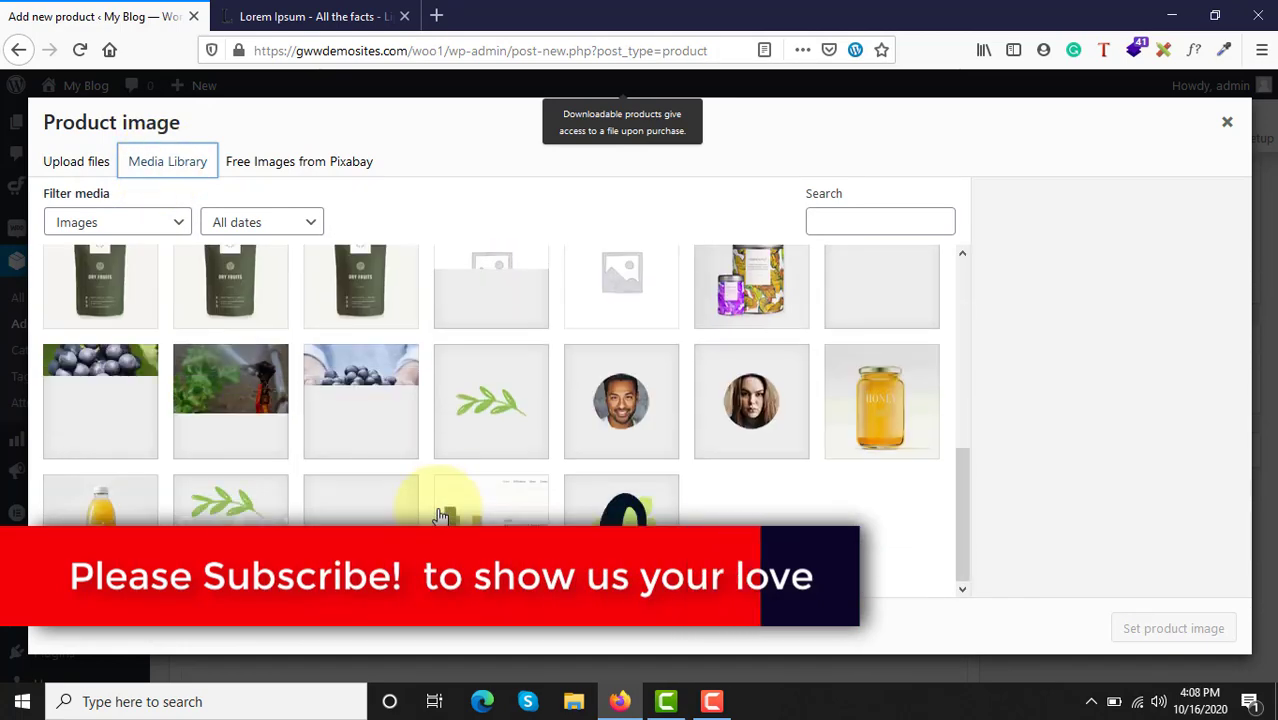
scroll(438, 515, "up", 4)
scroll(438, 515, "up", 1)
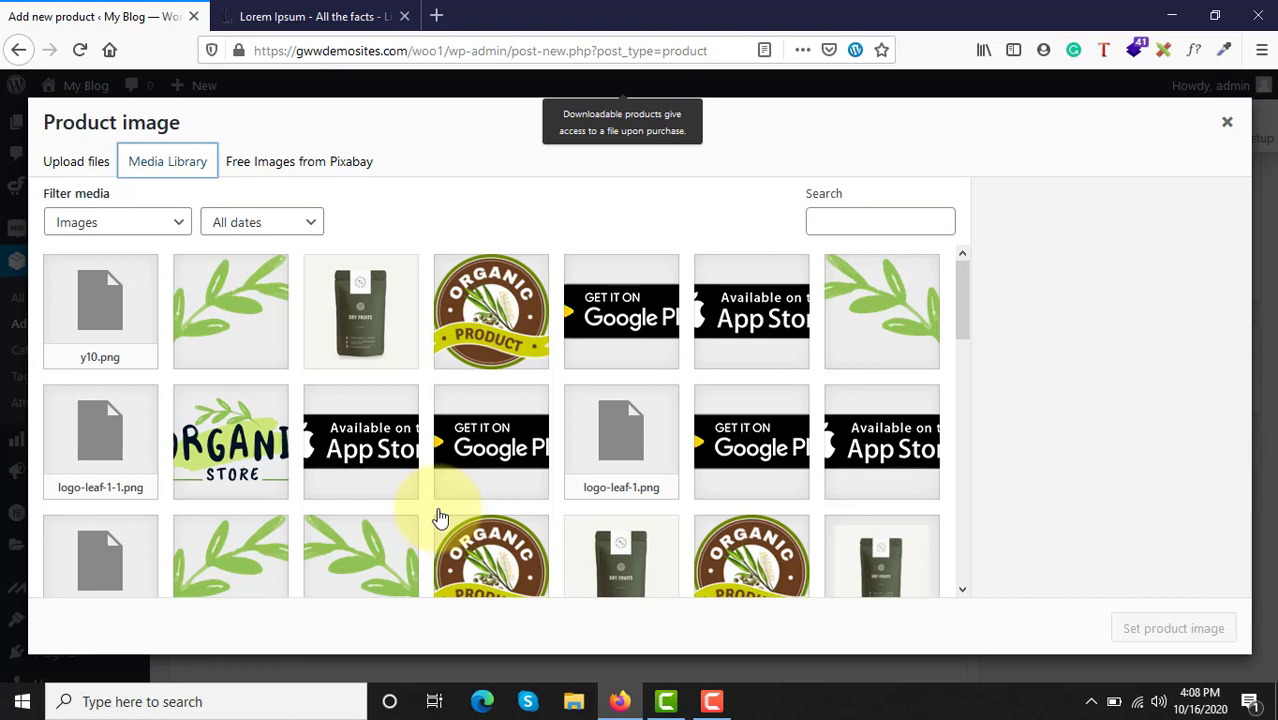
left_click(365, 348)
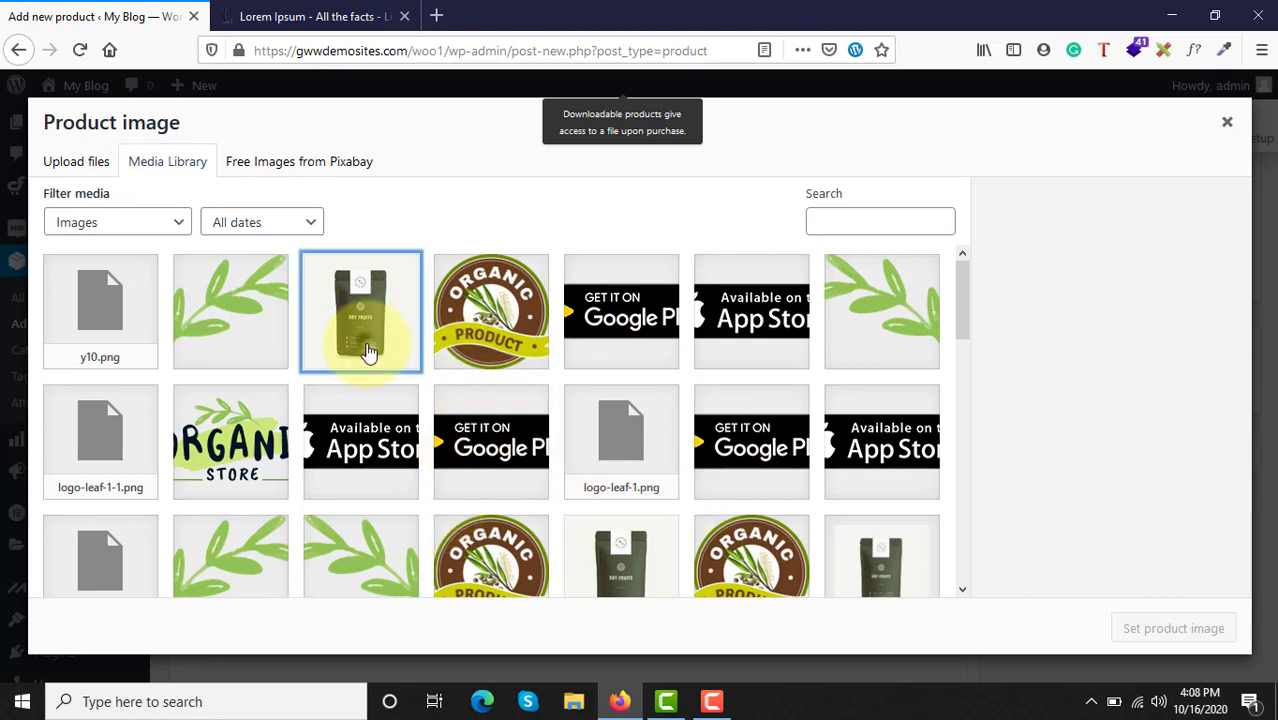
left_click(1172, 628)
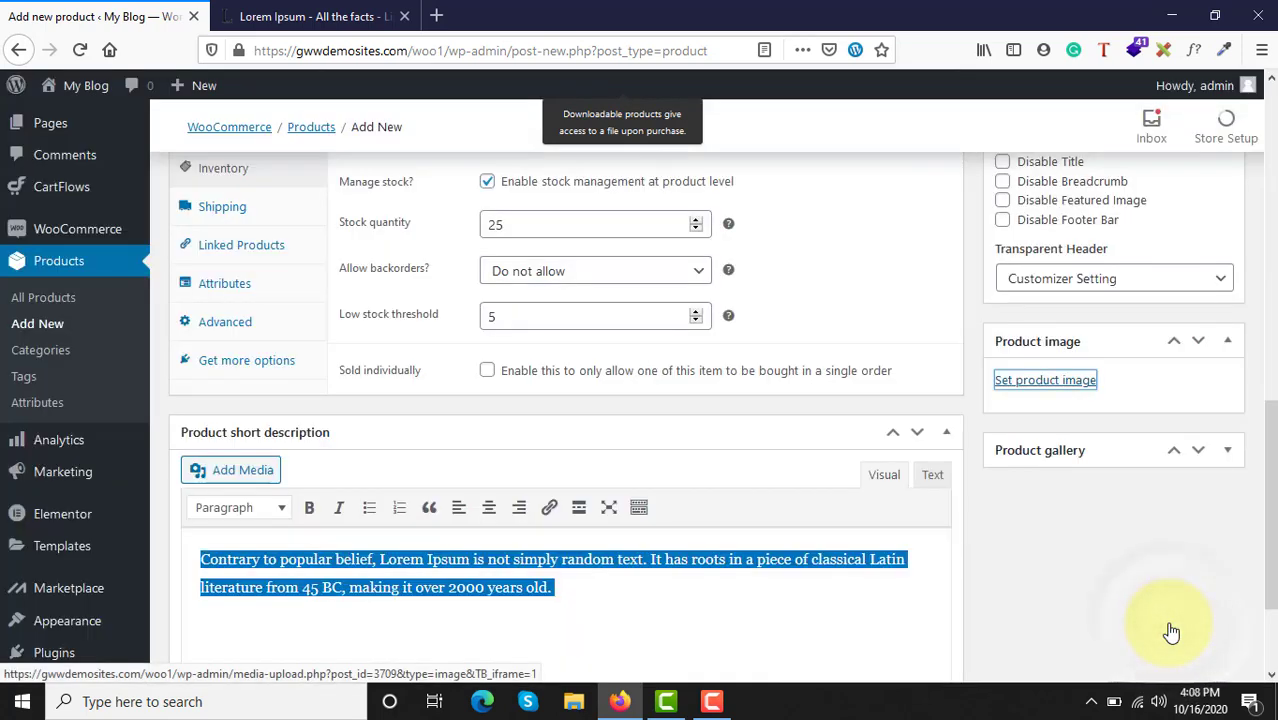
Step: Expand the product gallery section and add image-01.jpg from the media library to the gallery
scroll(1092, 404, "down", 3)
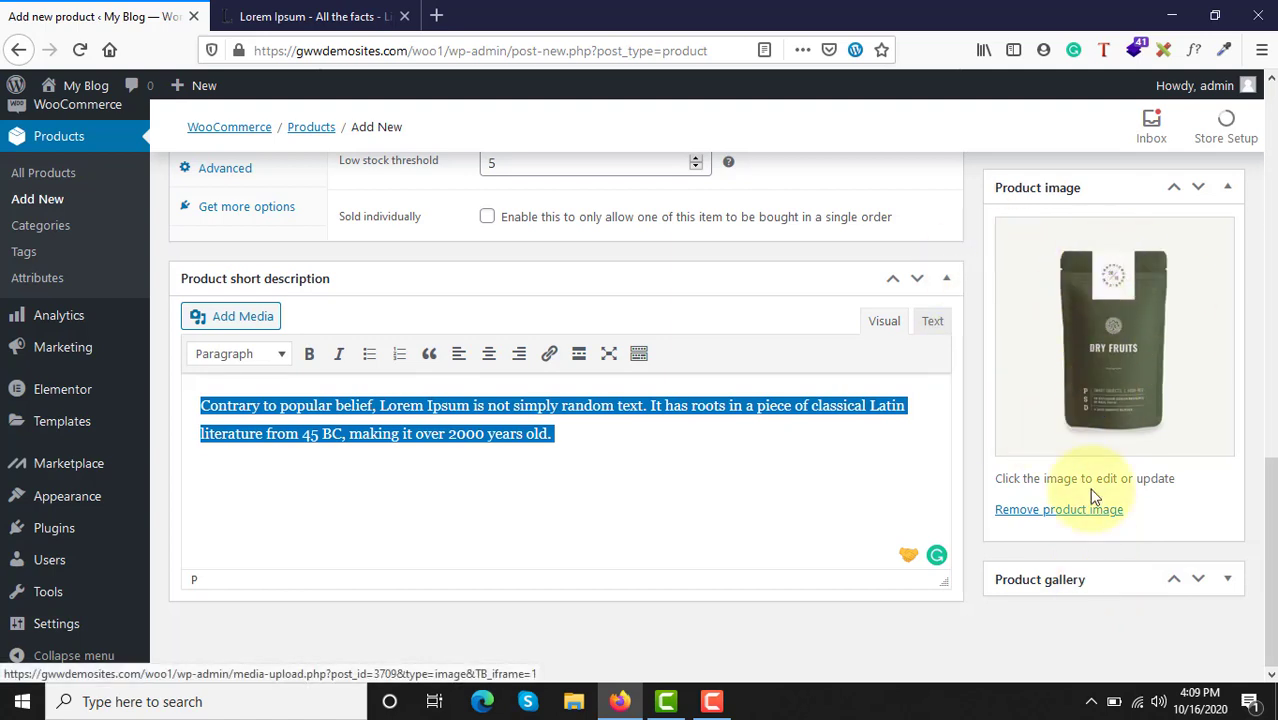
left_click(1058, 582)
scroll(1074, 584, "down", 1)
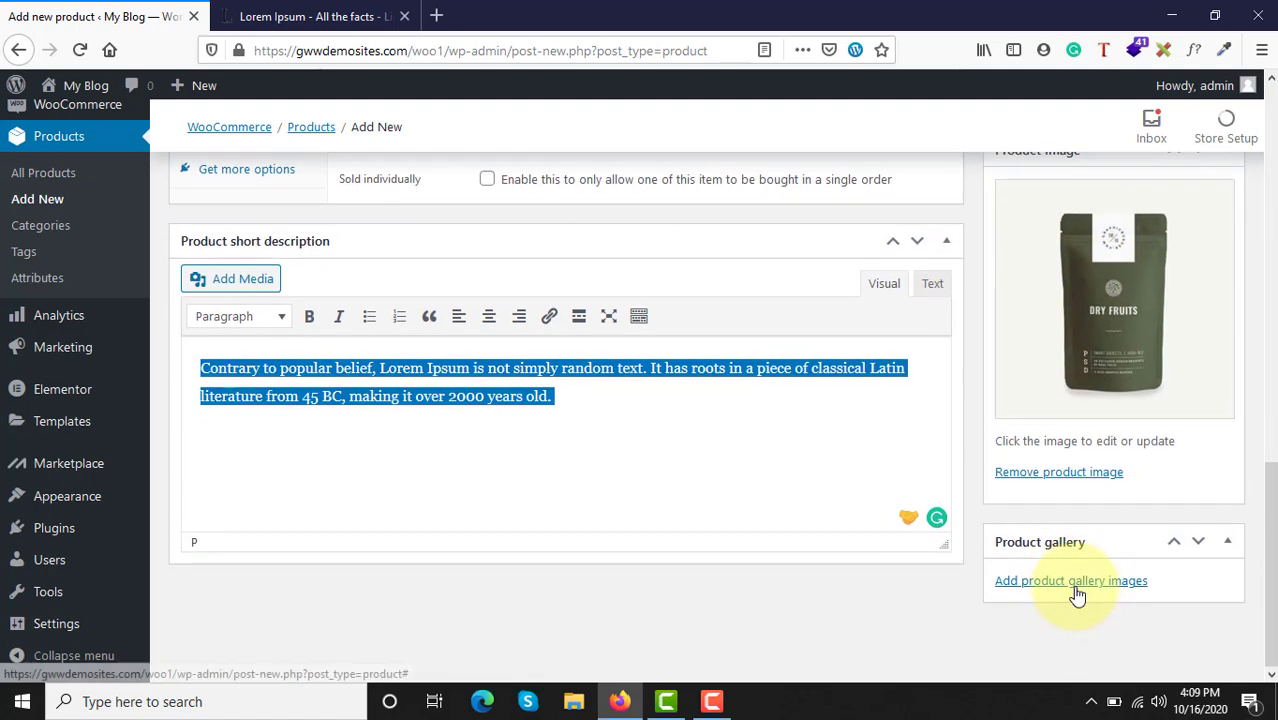
left_click(1063, 582)
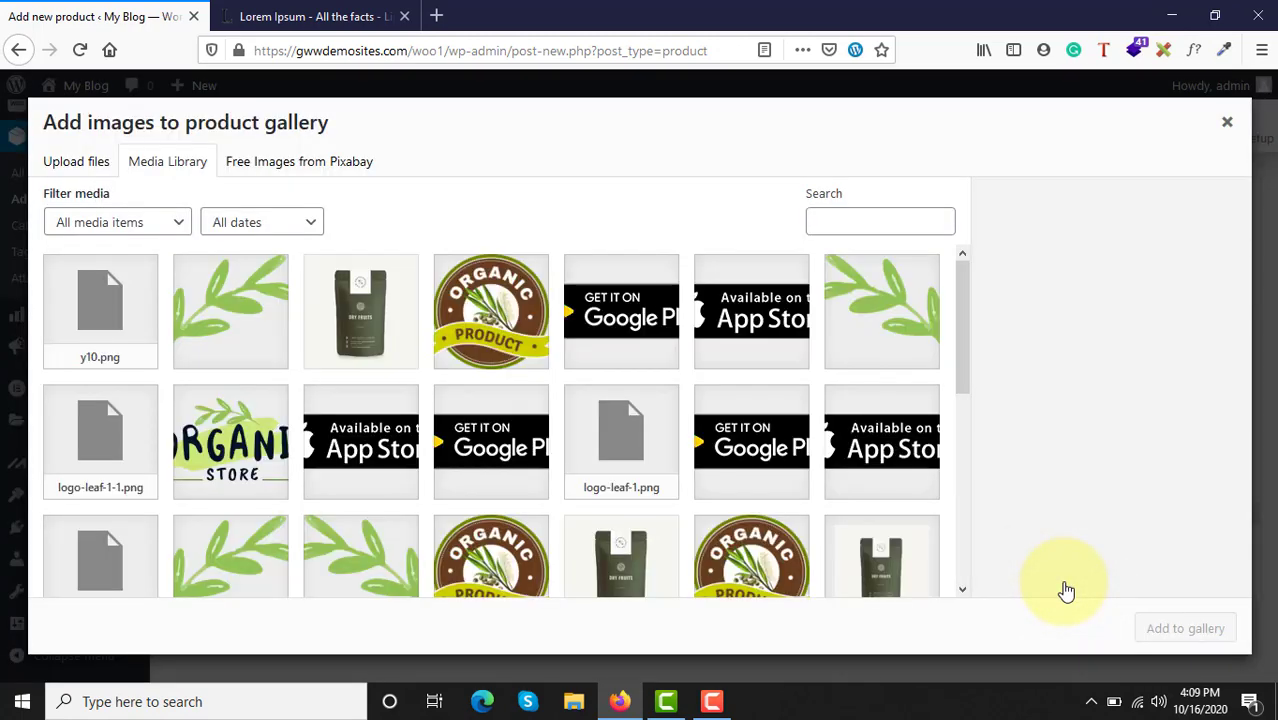
scroll(606, 491, "down", 3)
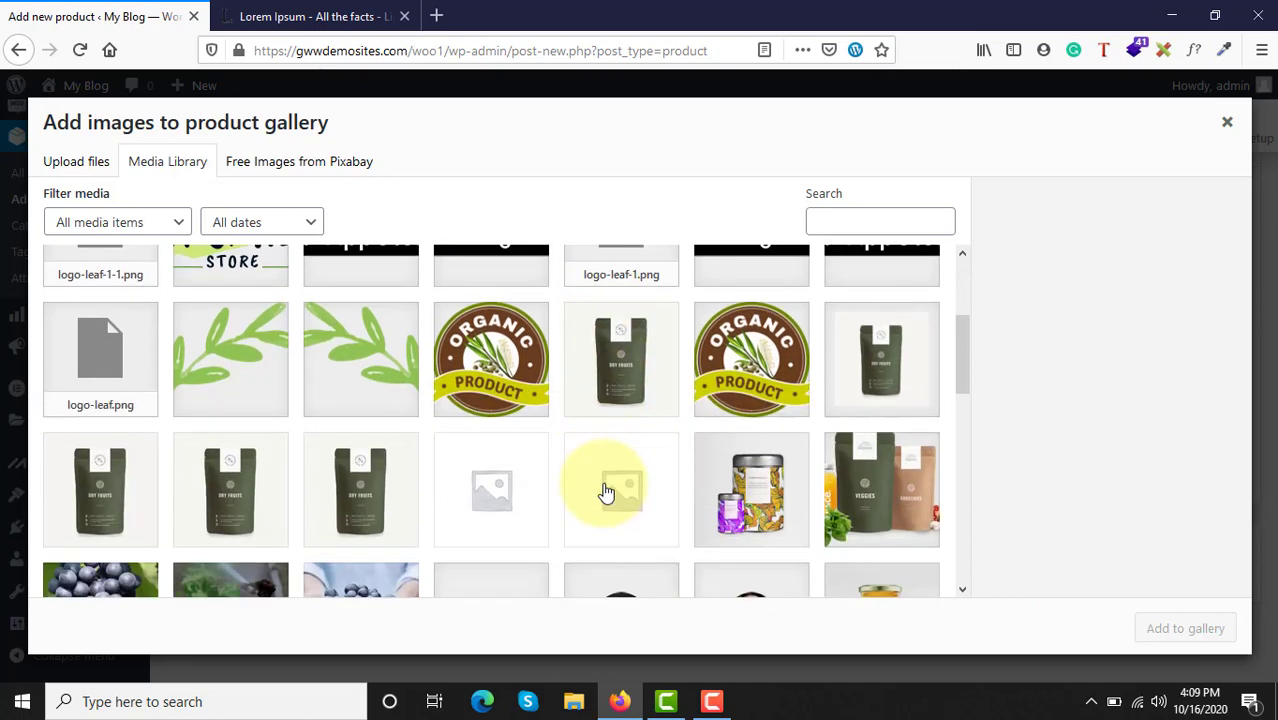
scroll(606, 491, "down", 2)
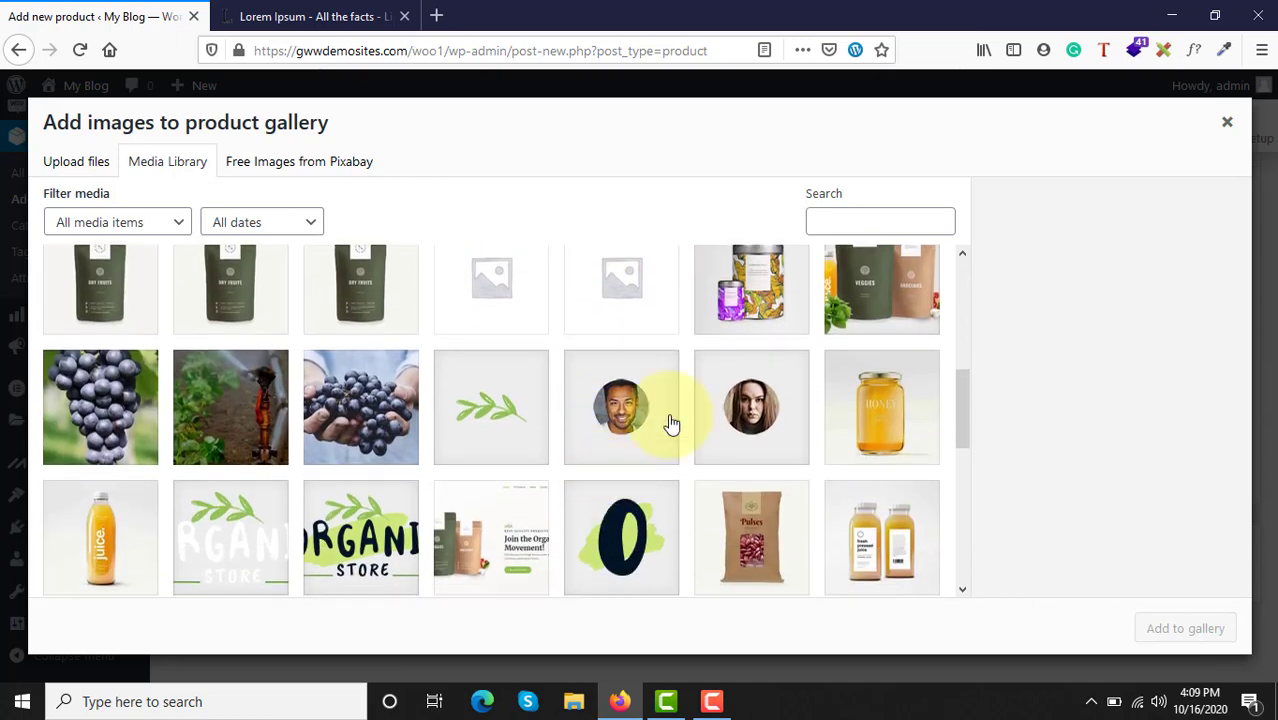
left_click(337, 428)
left_click(752, 305)
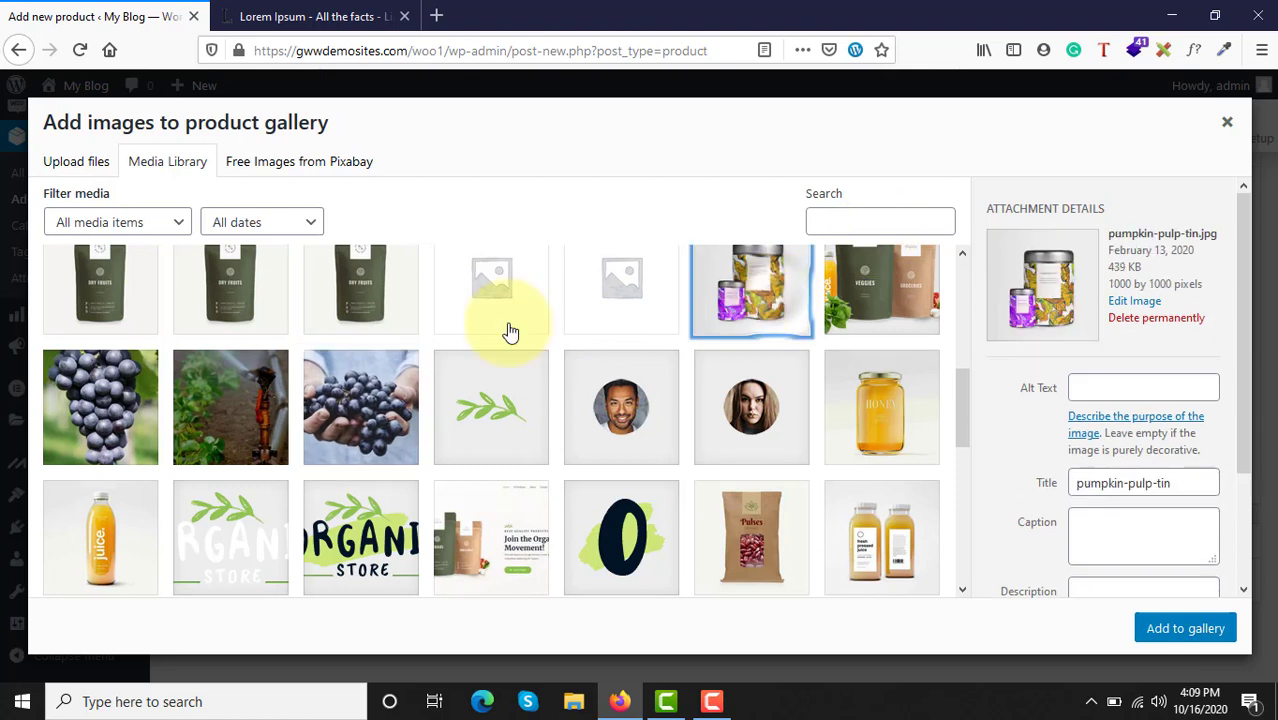
left_click(215, 434)
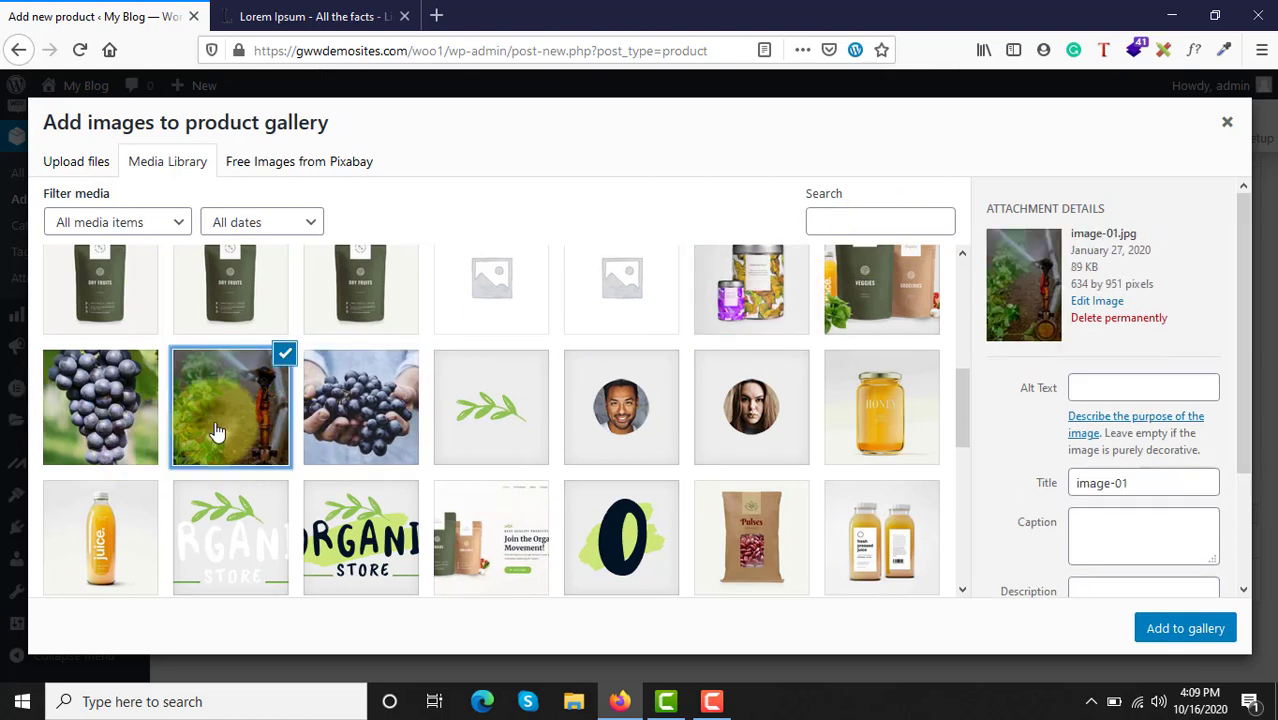
left_click(1188, 630)
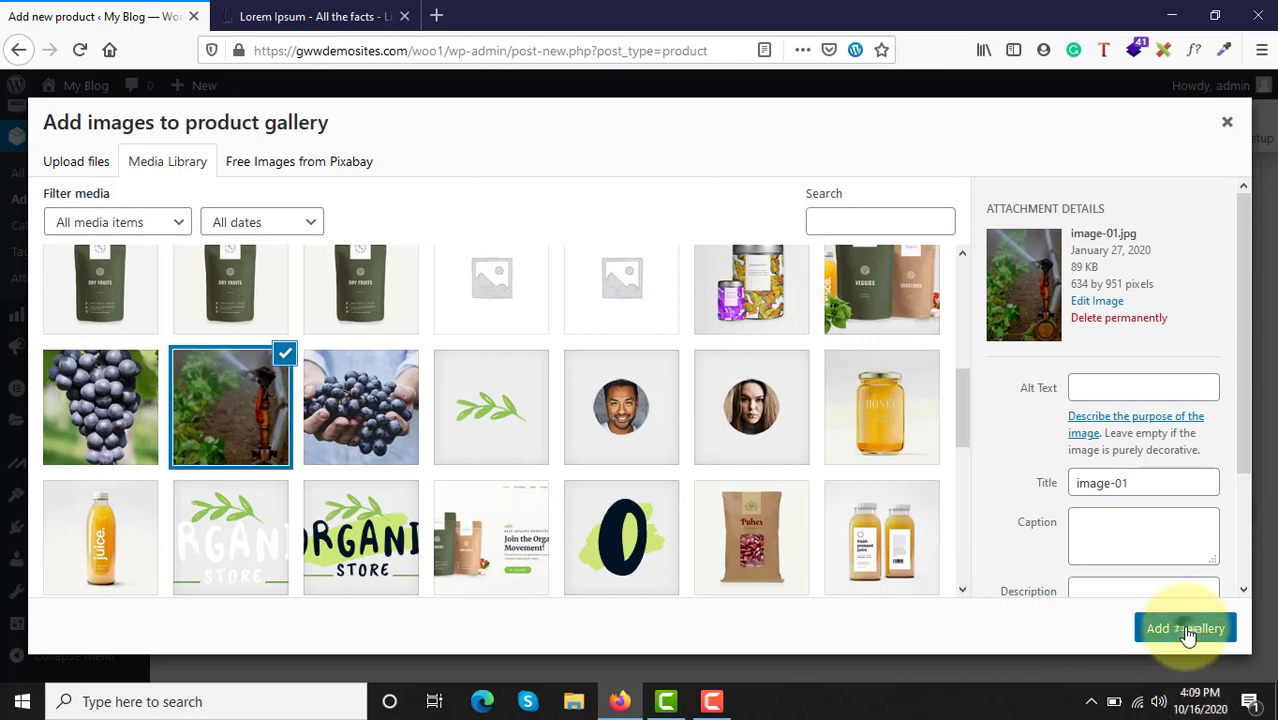
Step: Add the pumpkin-pulp-tin.jpg picture from the media library as another product gallery image
scroll(1190, 635, "down", 2)
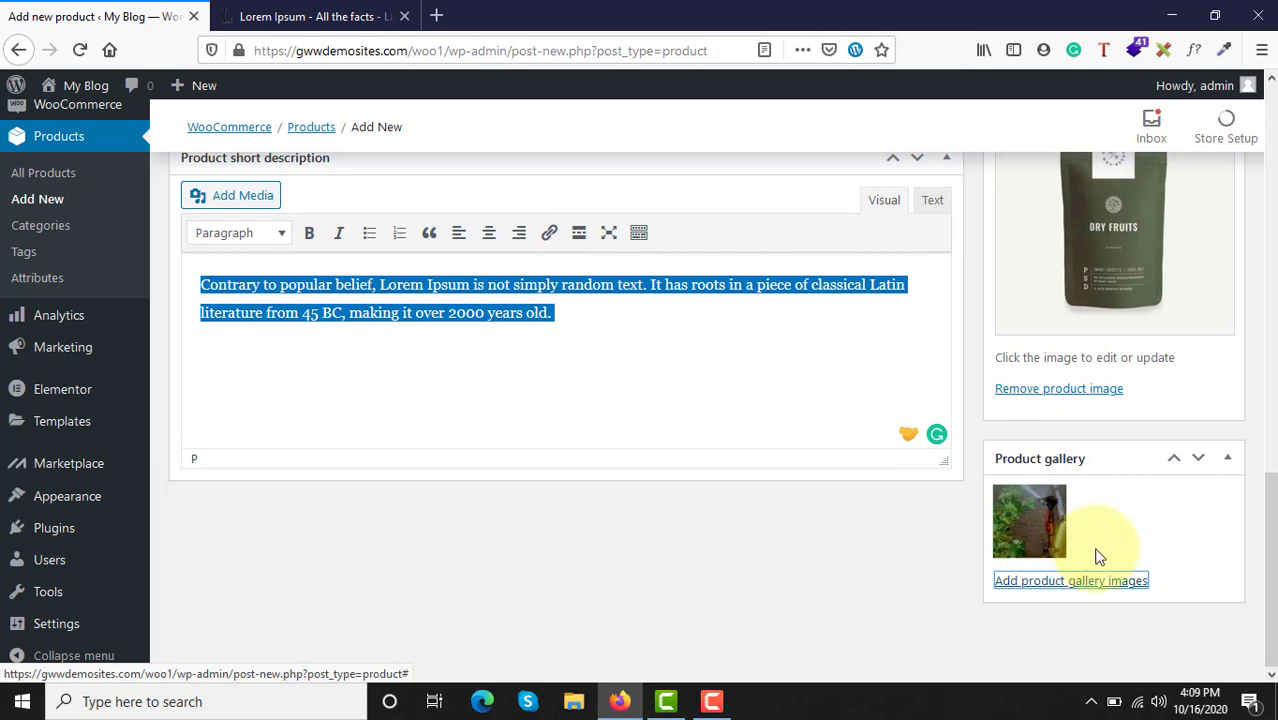
left_click(1085, 584)
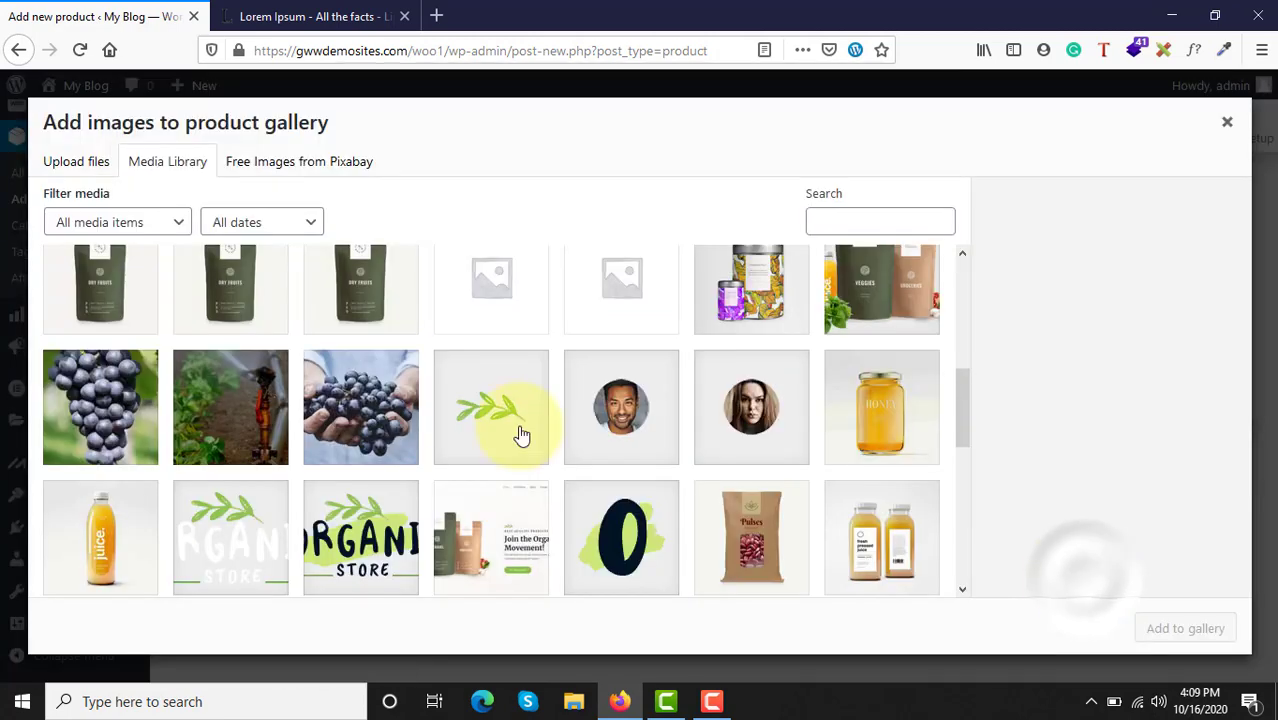
left_click(342, 402)
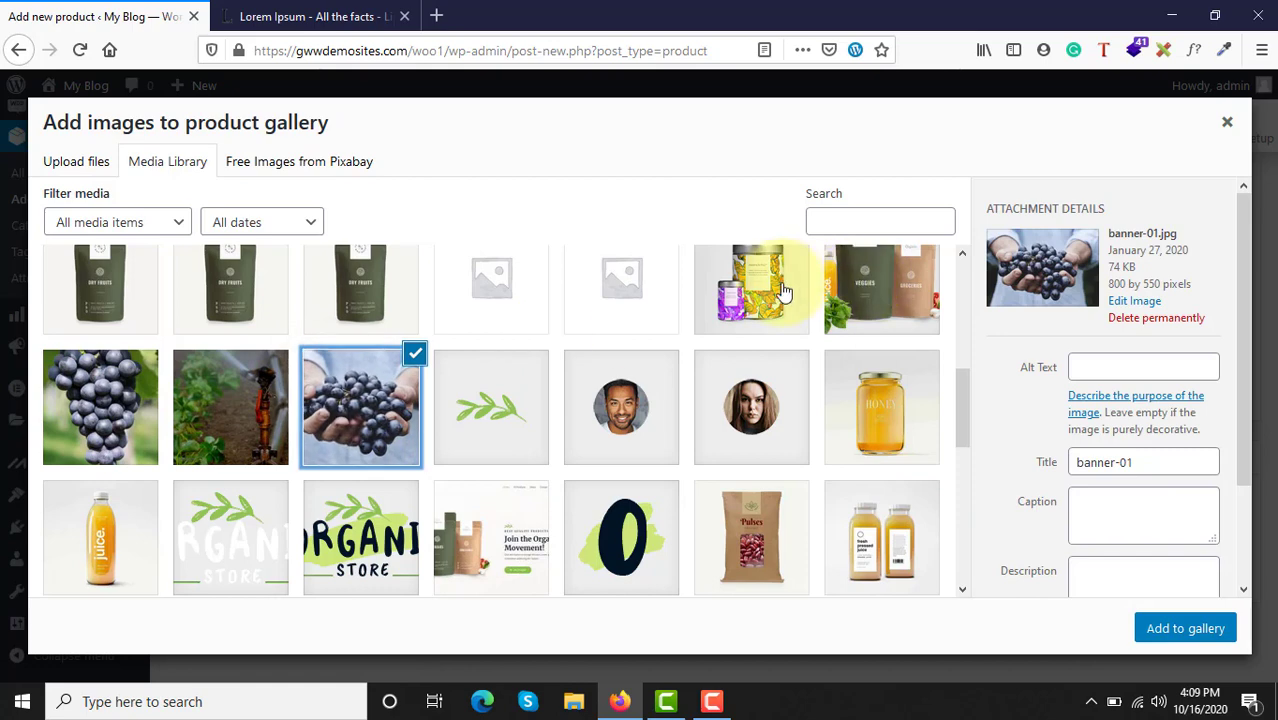
left_click(765, 292)
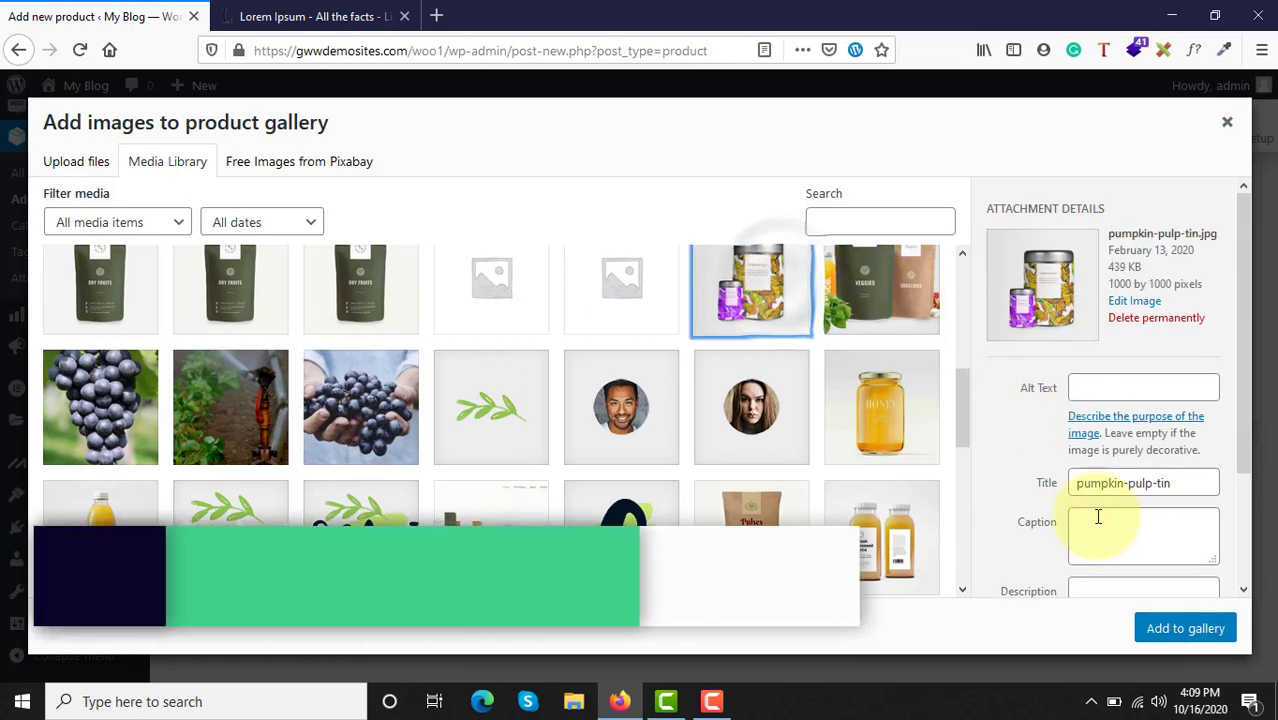
left_click(1166, 628)
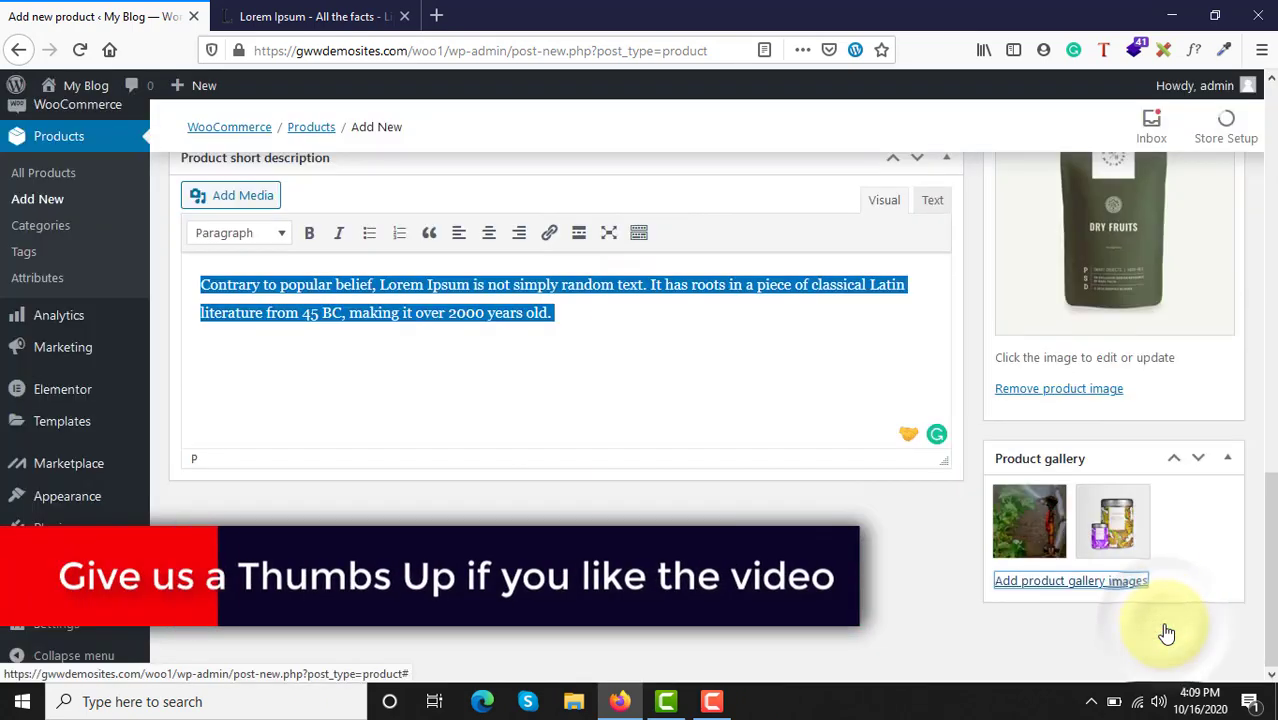
Step: Add the honey jar picture from the media library to the product gallery
left_click(1084, 581)
scroll(661, 419, "up", 5)
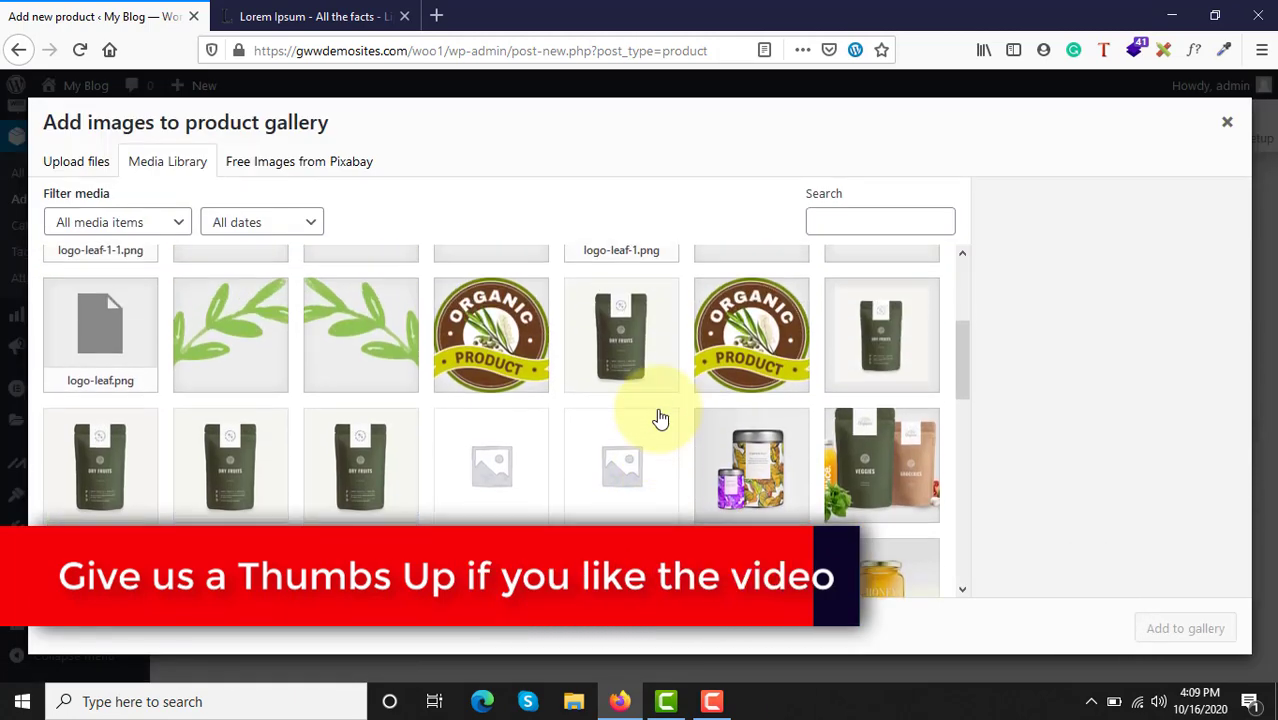
scroll(835, 463, "up", 2)
scroll(822, 471, "down", 6)
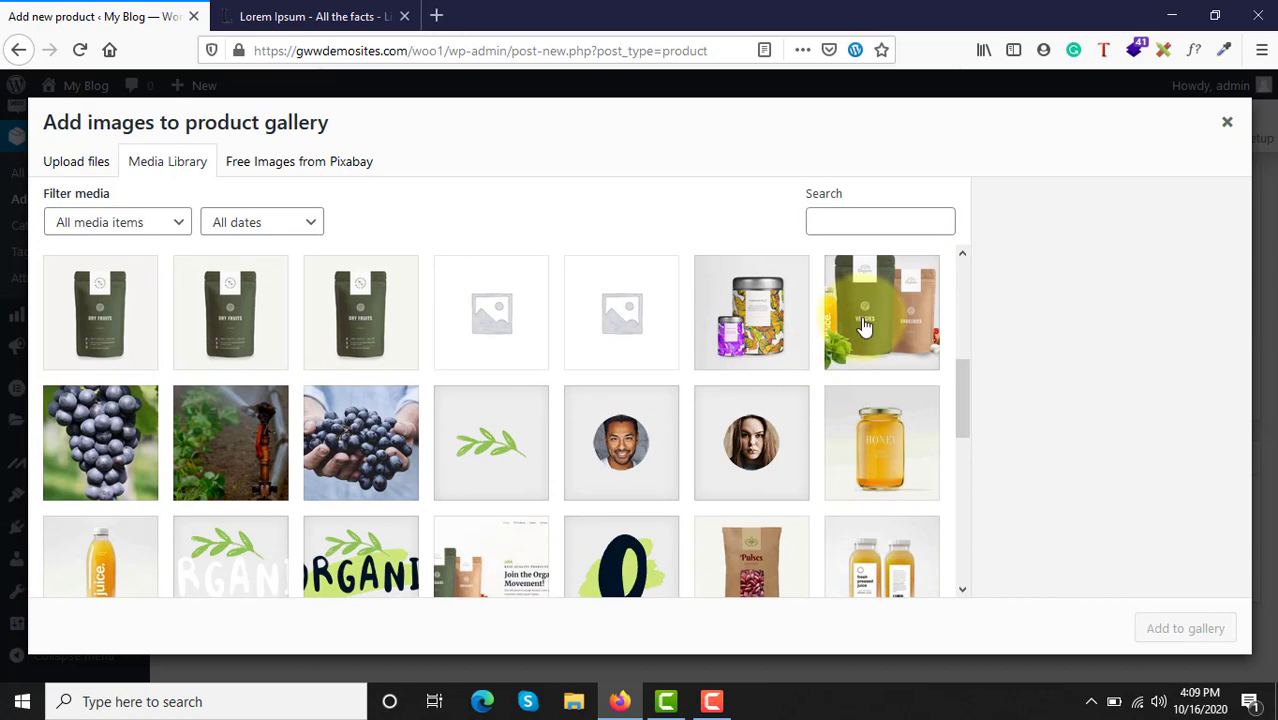
left_click(879, 442)
left_click(1190, 629)
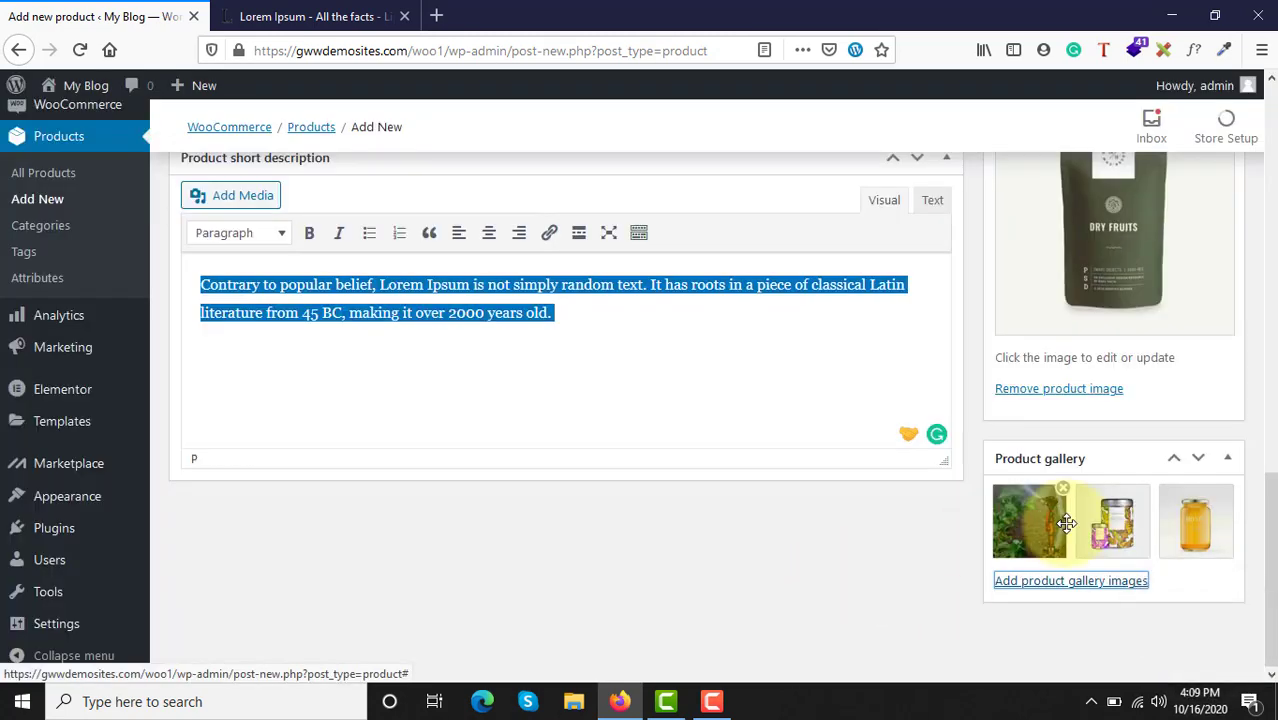
Step: Publish the product and open its permalink in a new browser tab
scroll(848, 578, "up", 15)
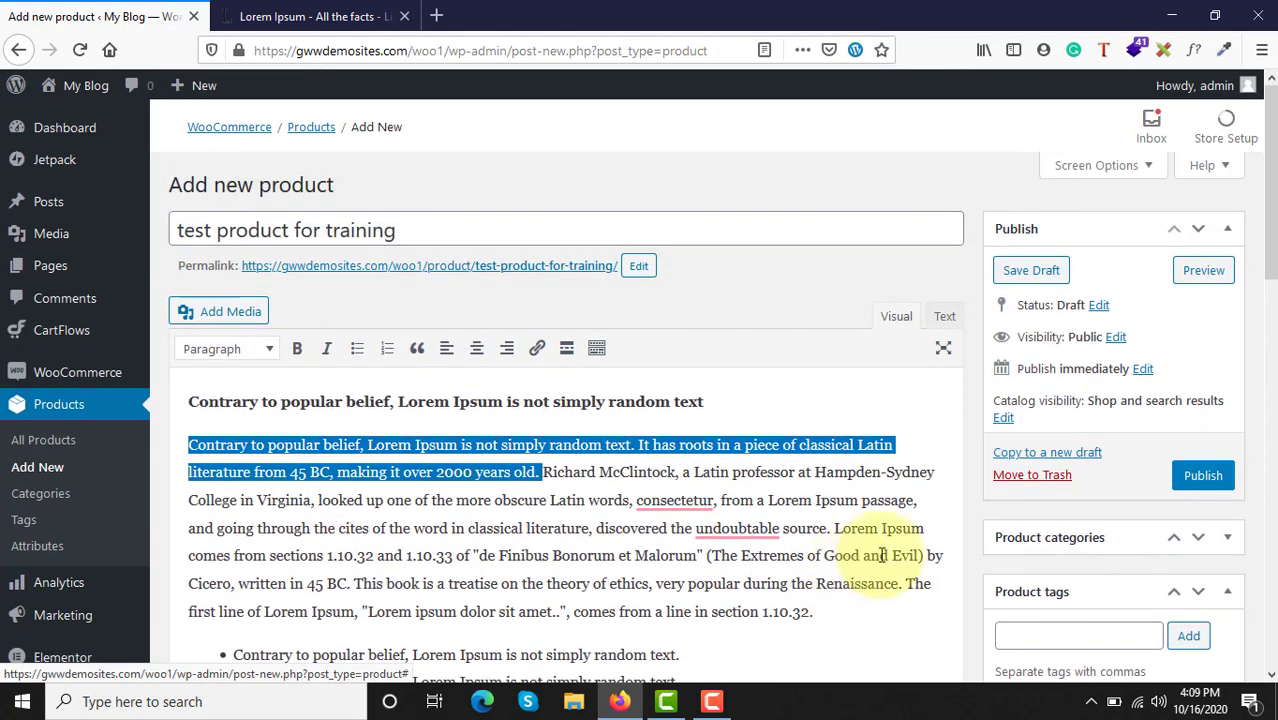
left_click(1202, 478)
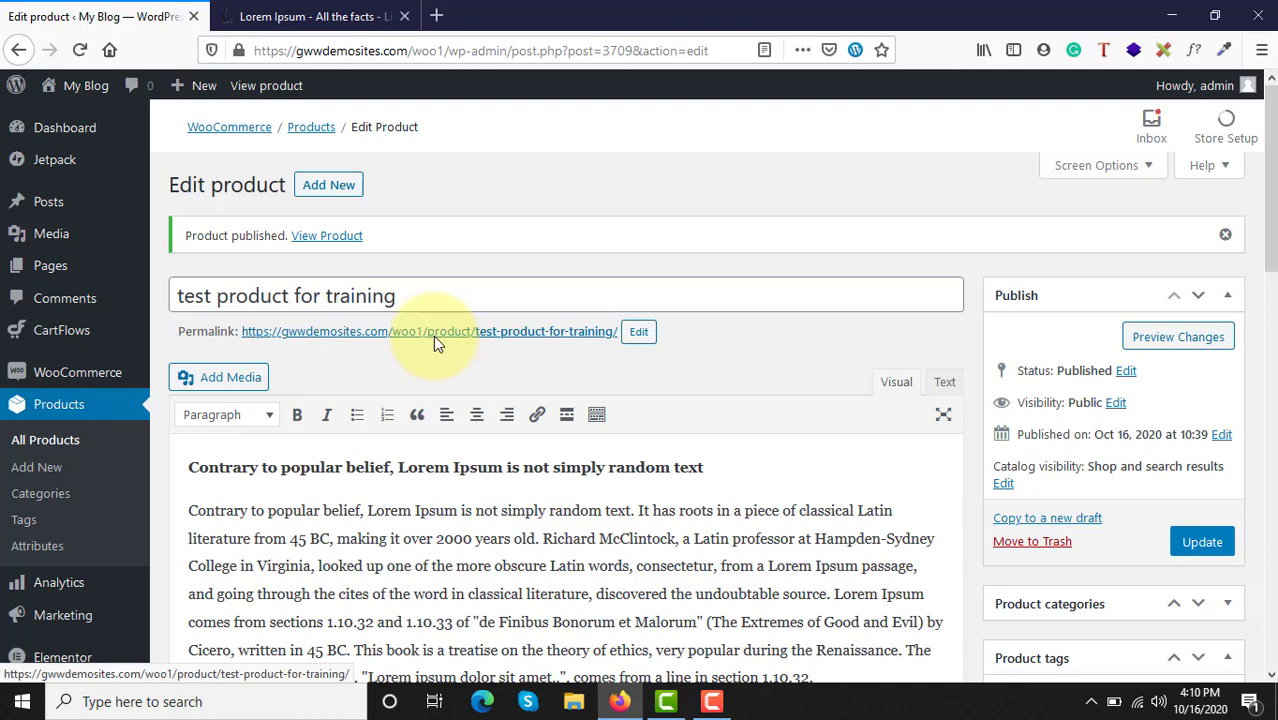
right_click(433, 335)
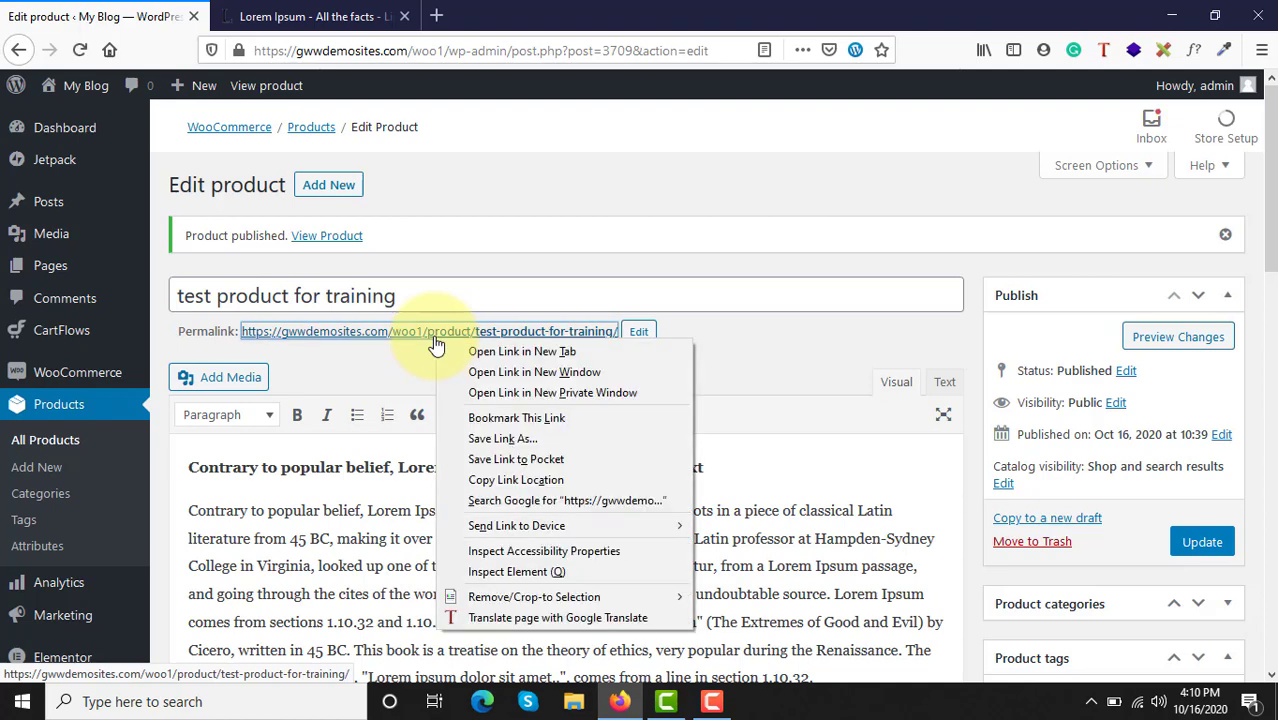
left_click(522, 351)
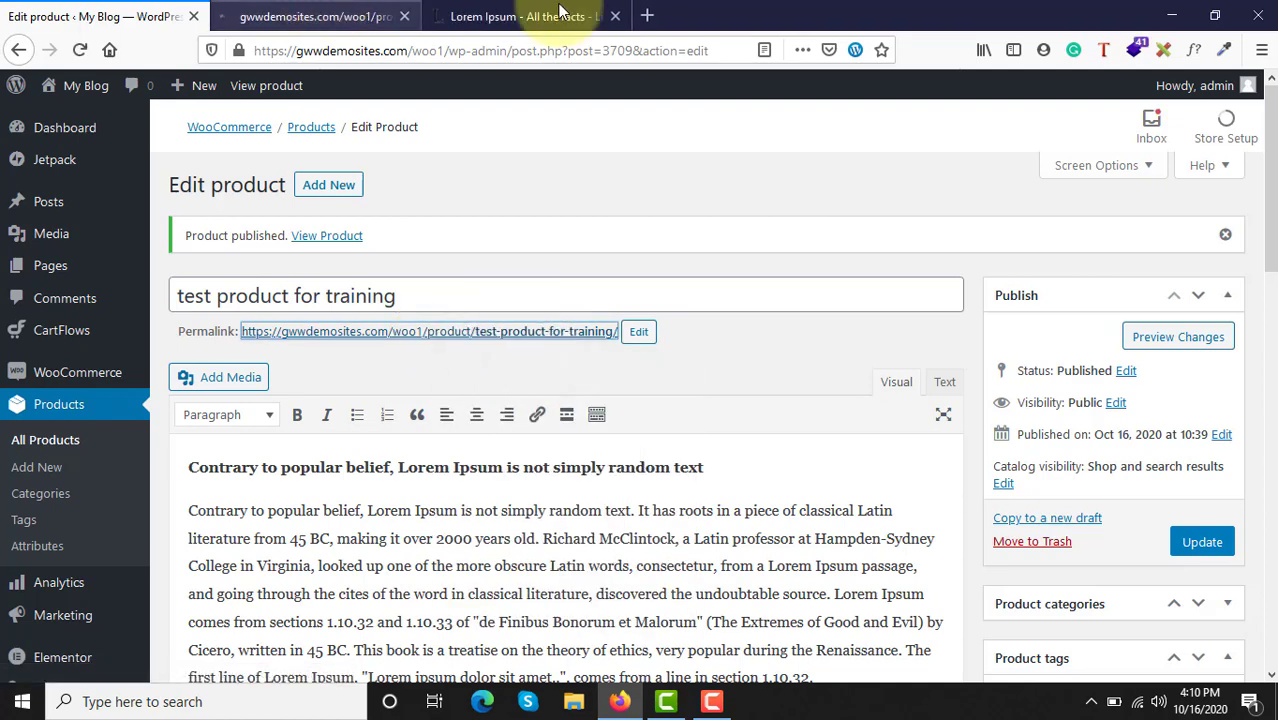
Step: Close the Lorem Ipsum tab and look over the published product page with its image, gallery and details
left_click(615, 16)
left_click(335, 8)
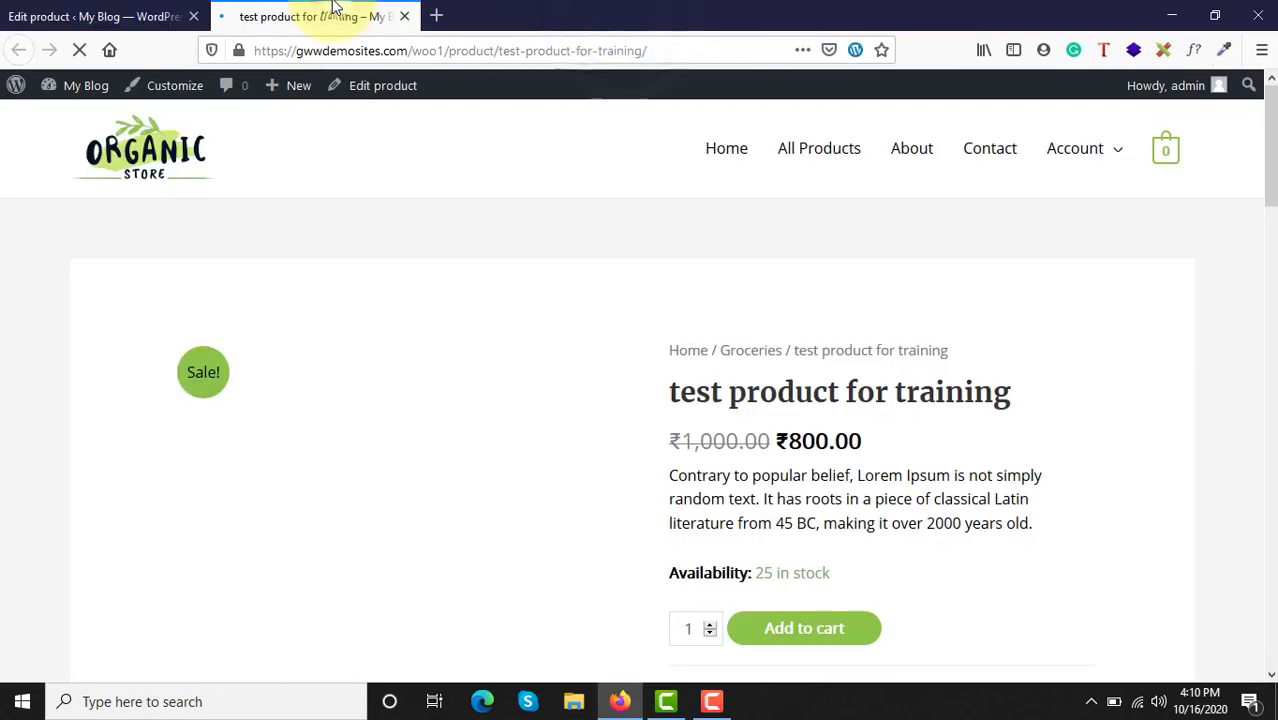
scroll(525, 425, "down", 3)
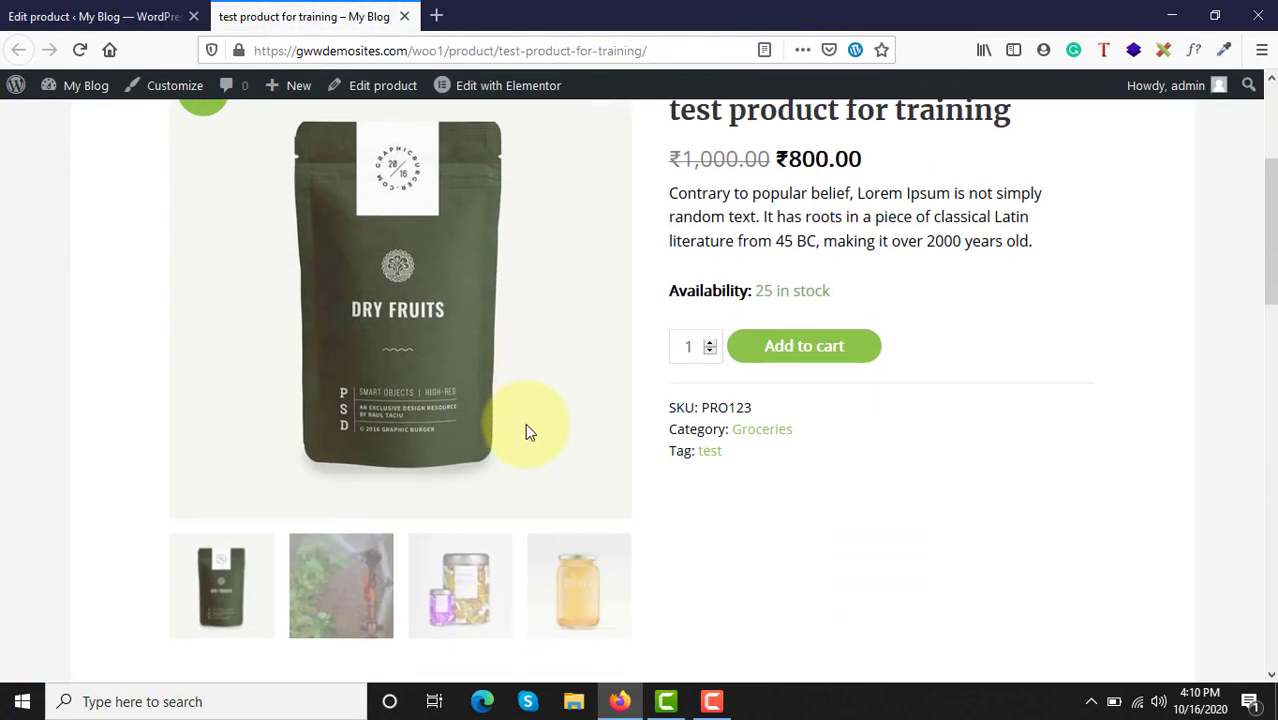
scroll(525, 423, "down", 5)
scroll(525, 423, "up", 4)
scroll(527, 424, "up", 3)
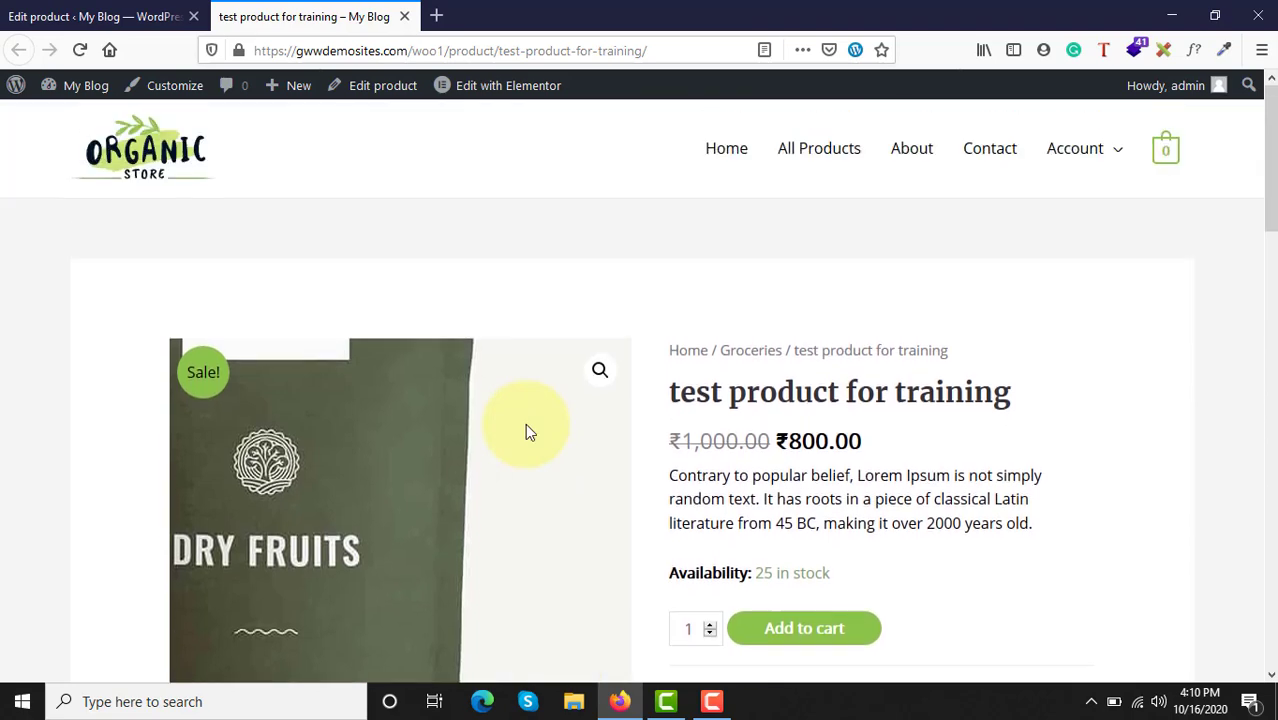
Step: Compare the short description on the product page with the short description text in the product editor
left_click_drag(672, 482, 1010, 523)
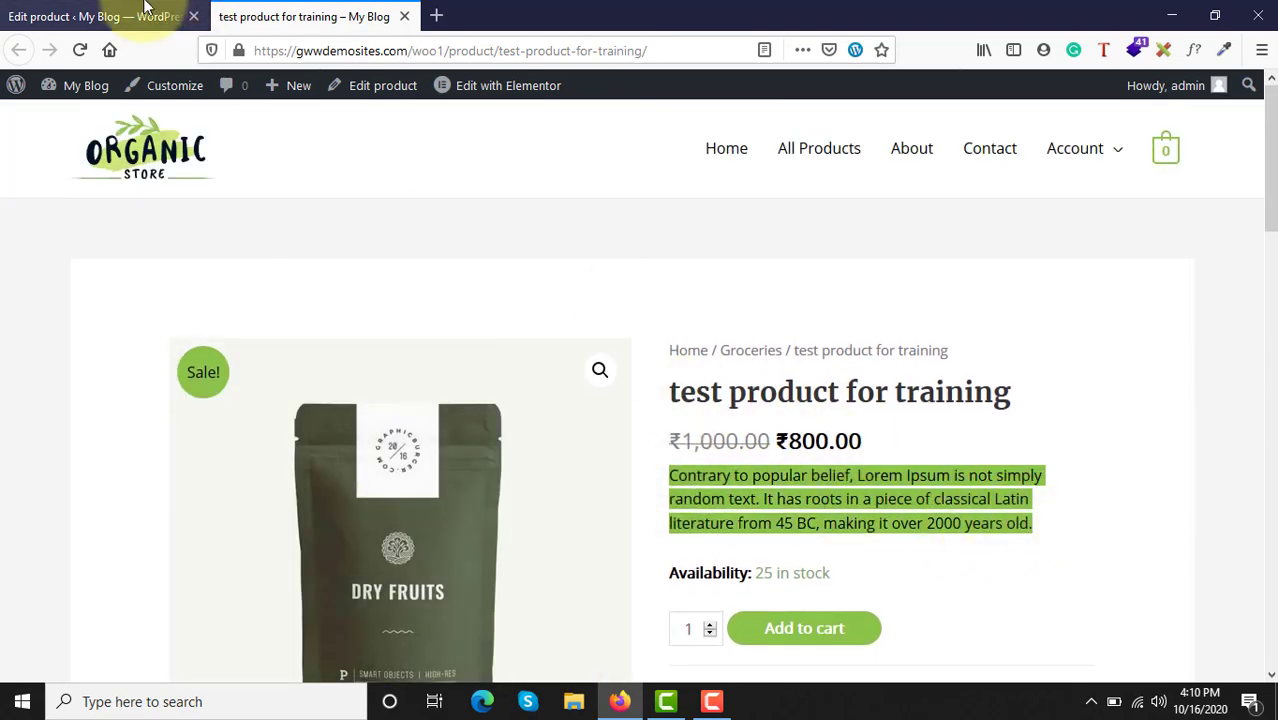
left_click(60, 16)
scroll(492, 410, "down", 10)
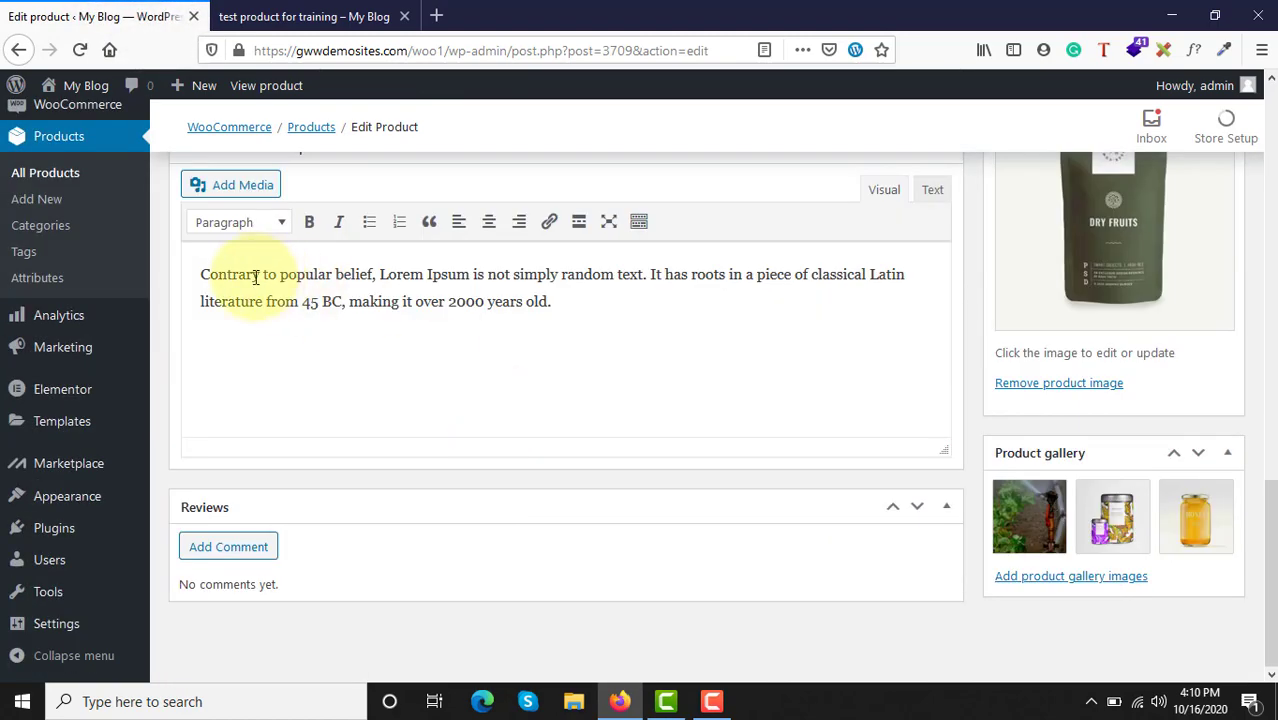
left_click_drag(203, 272, 659, 314)
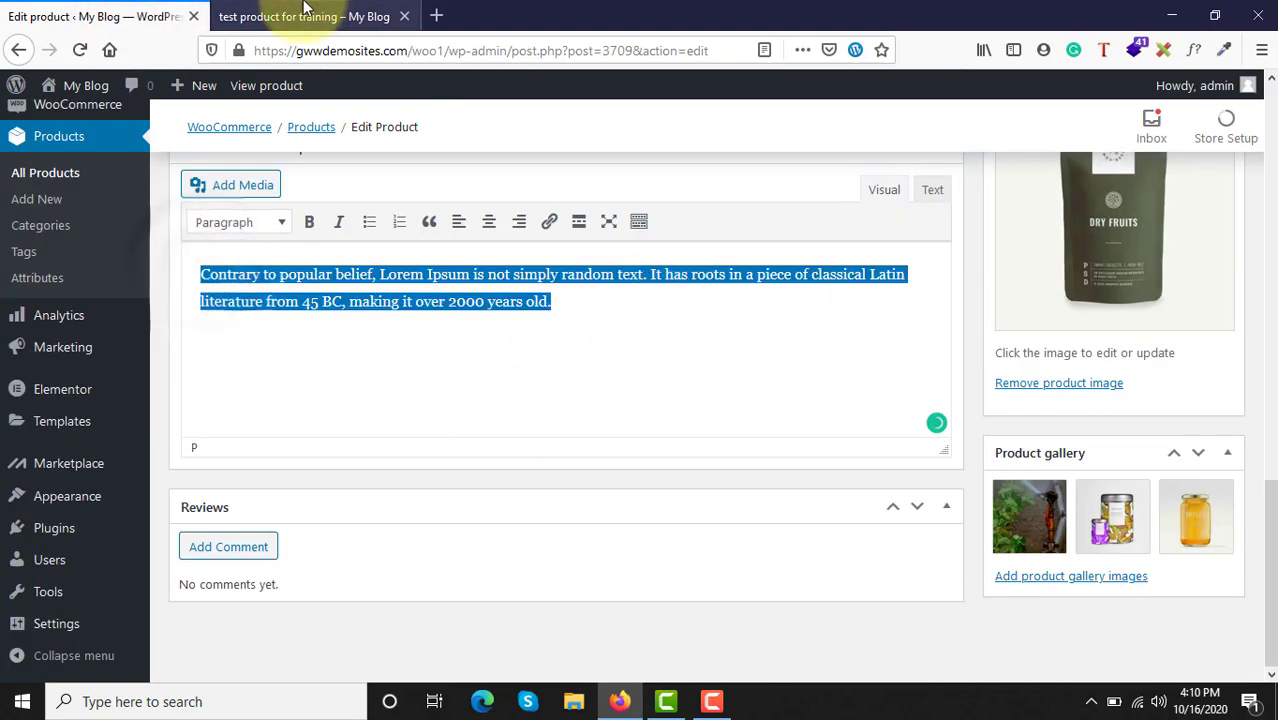
left_click(303, 16)
left_click(680, 465)
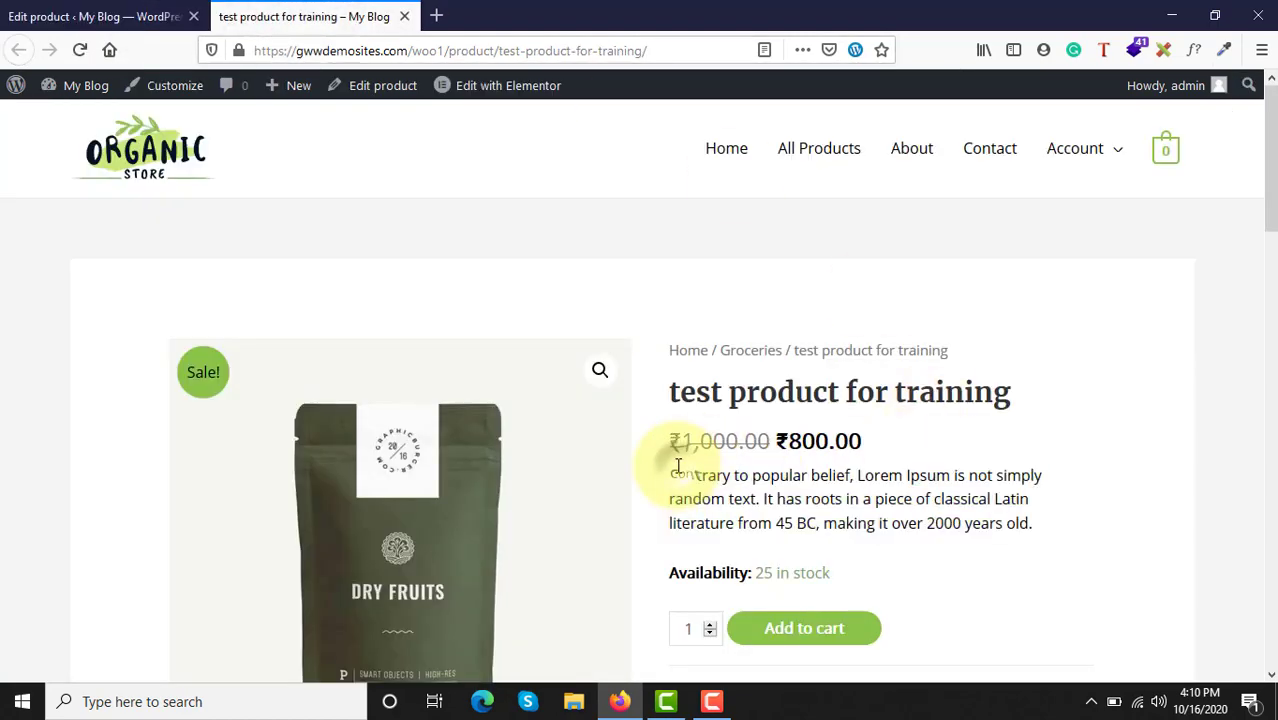
Step: Examine the product page's title, breadcrumb, struck-through regular price and sale price
left_click_drag(673, 403, 984, 434)
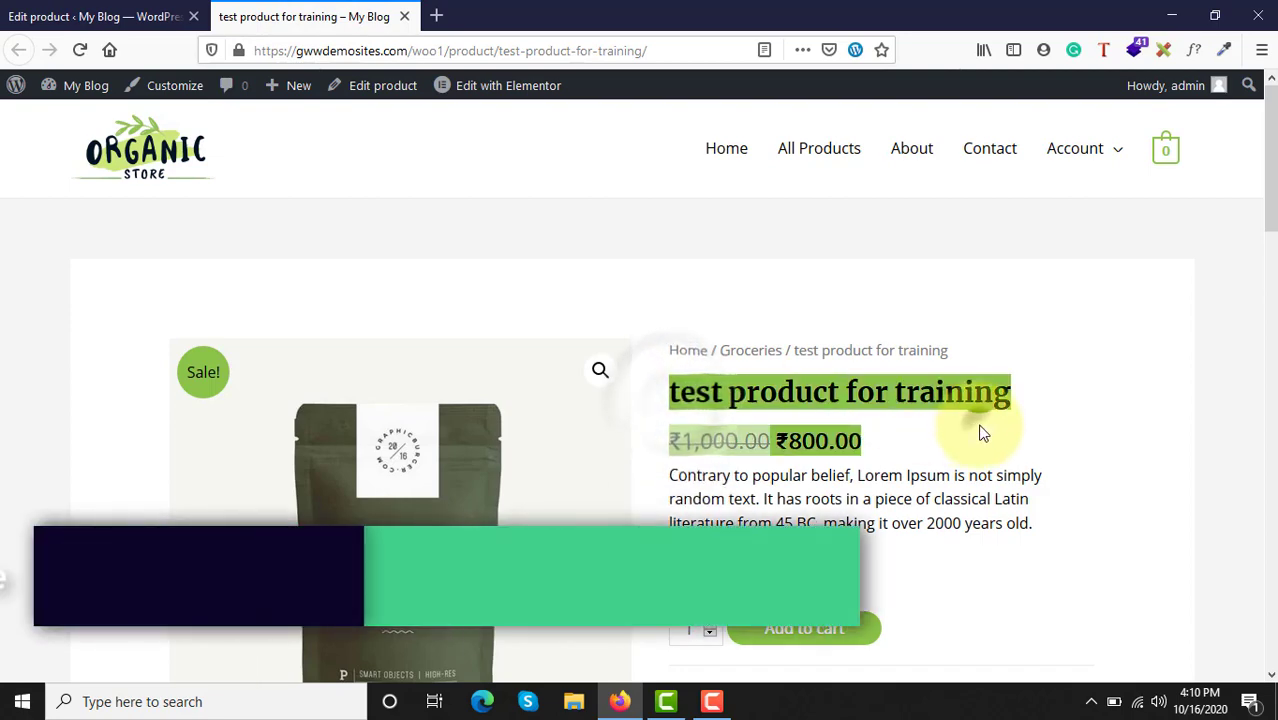
left_click_drag(956, 355, 668, 349)
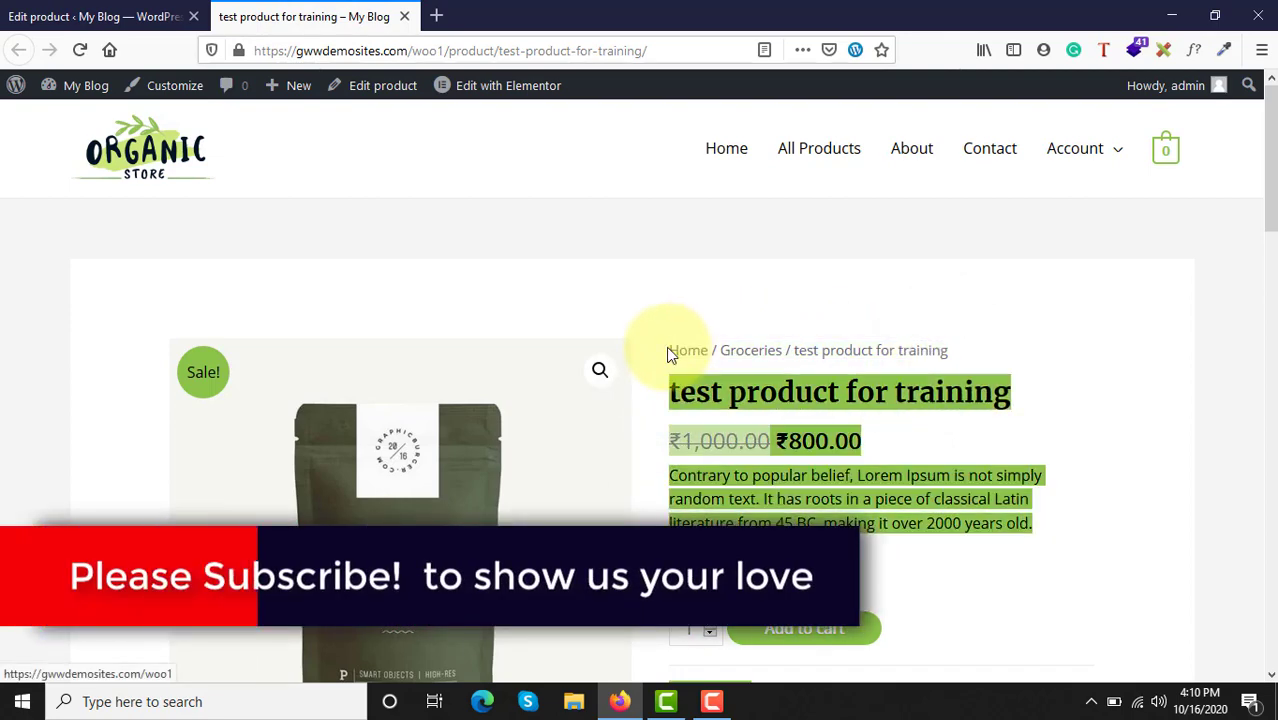
left_click(720, 335)
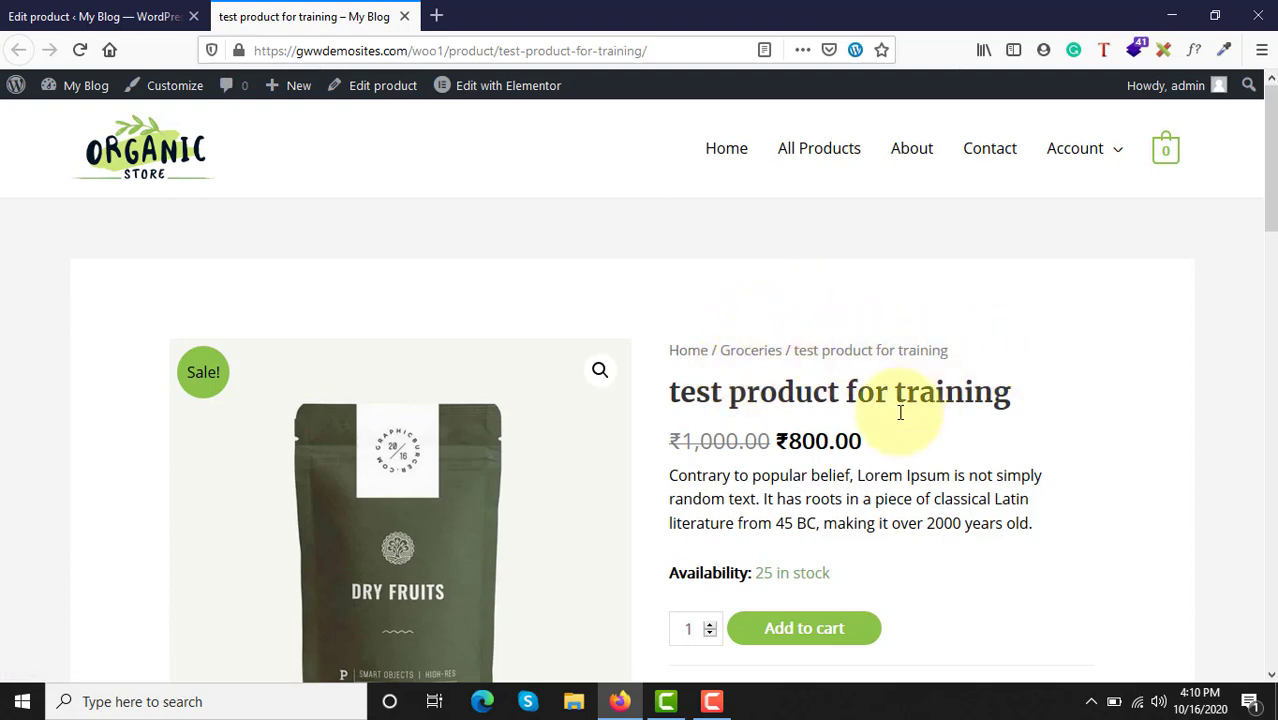
left_click_drag(674, 440, 764, 443)
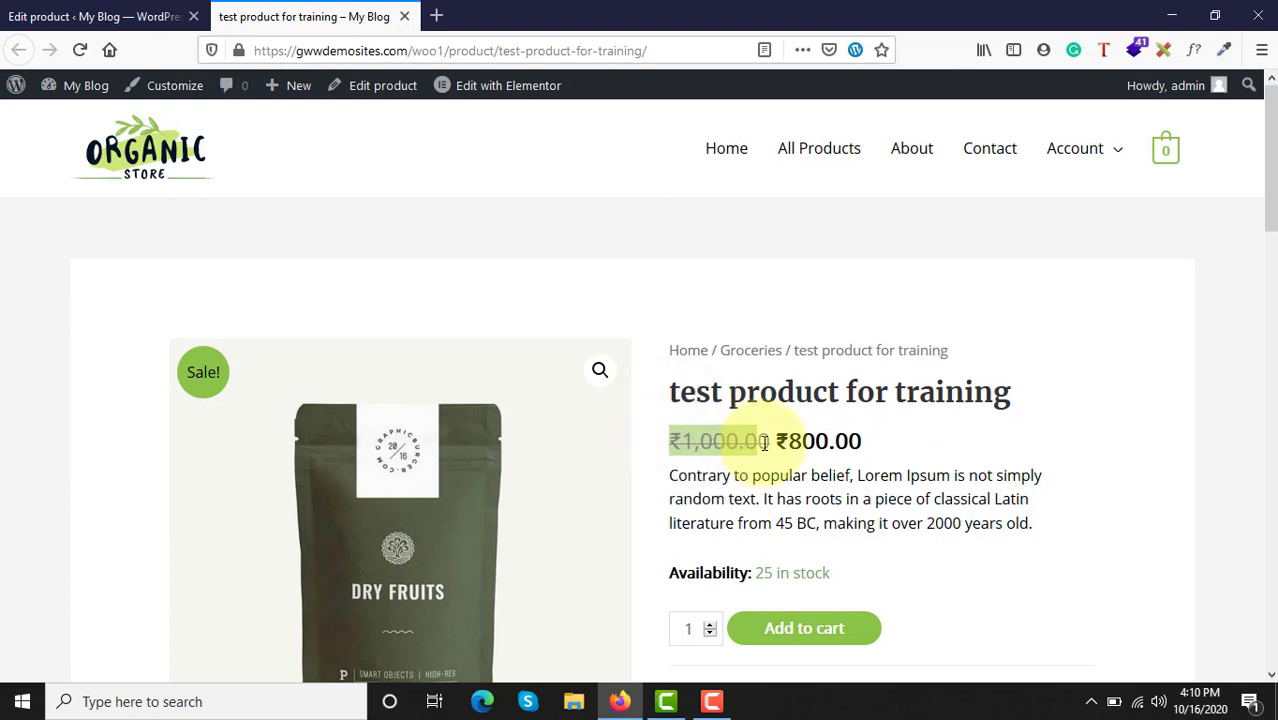
left_click_drag(779, 440, 866, 451)
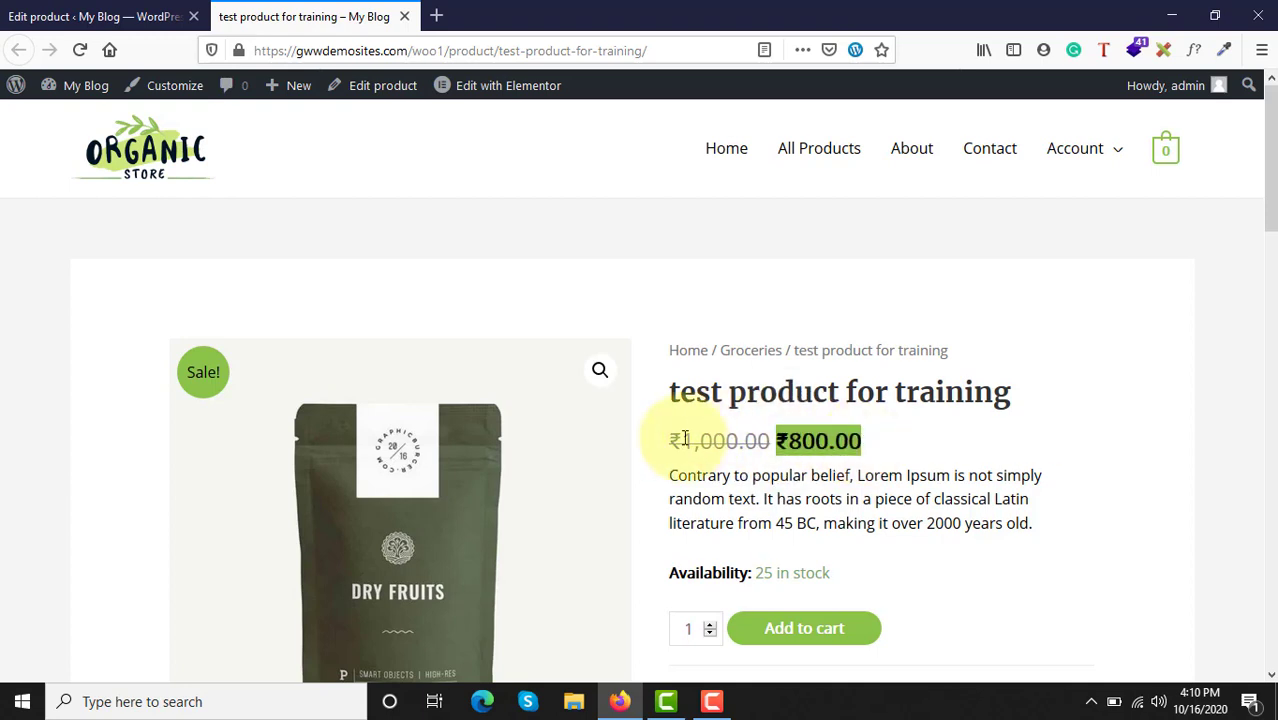
Step: Check the stock availability on the product page and set the order quantity to 222
scroll(736, 476, "down", 4)
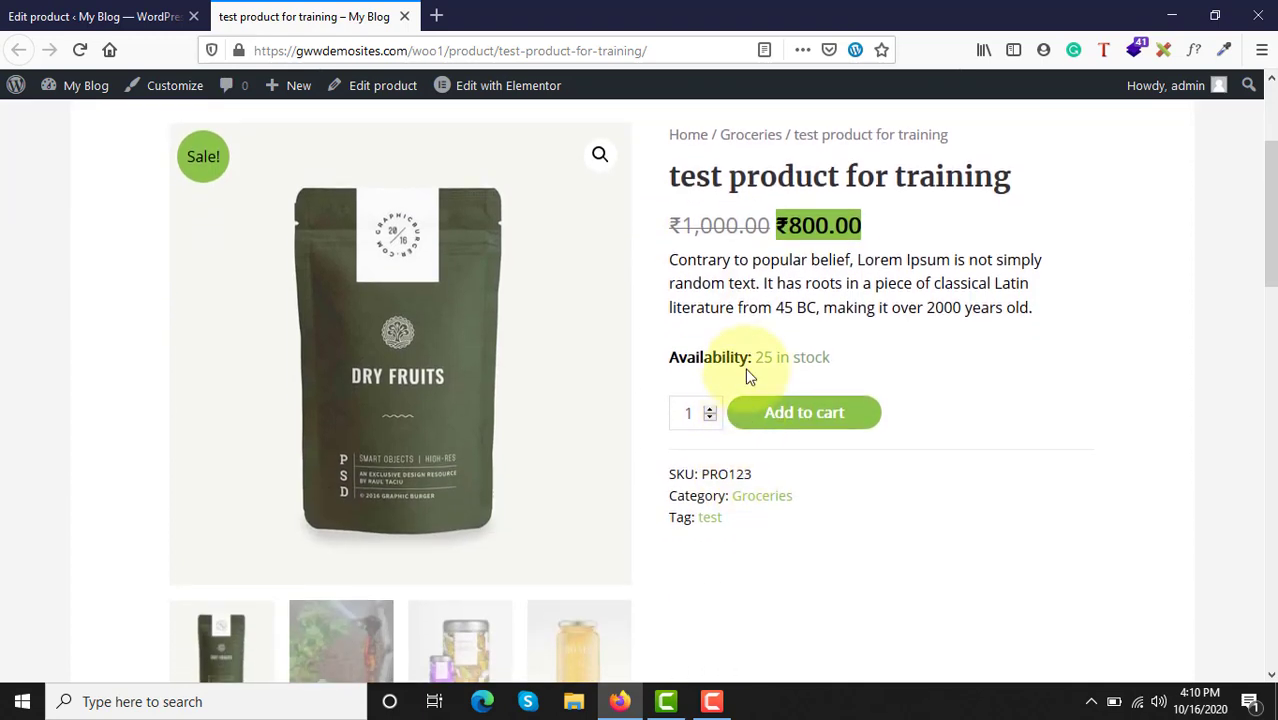
left_click_drag(757, 360, 848, 371)
left_click(848, 371)
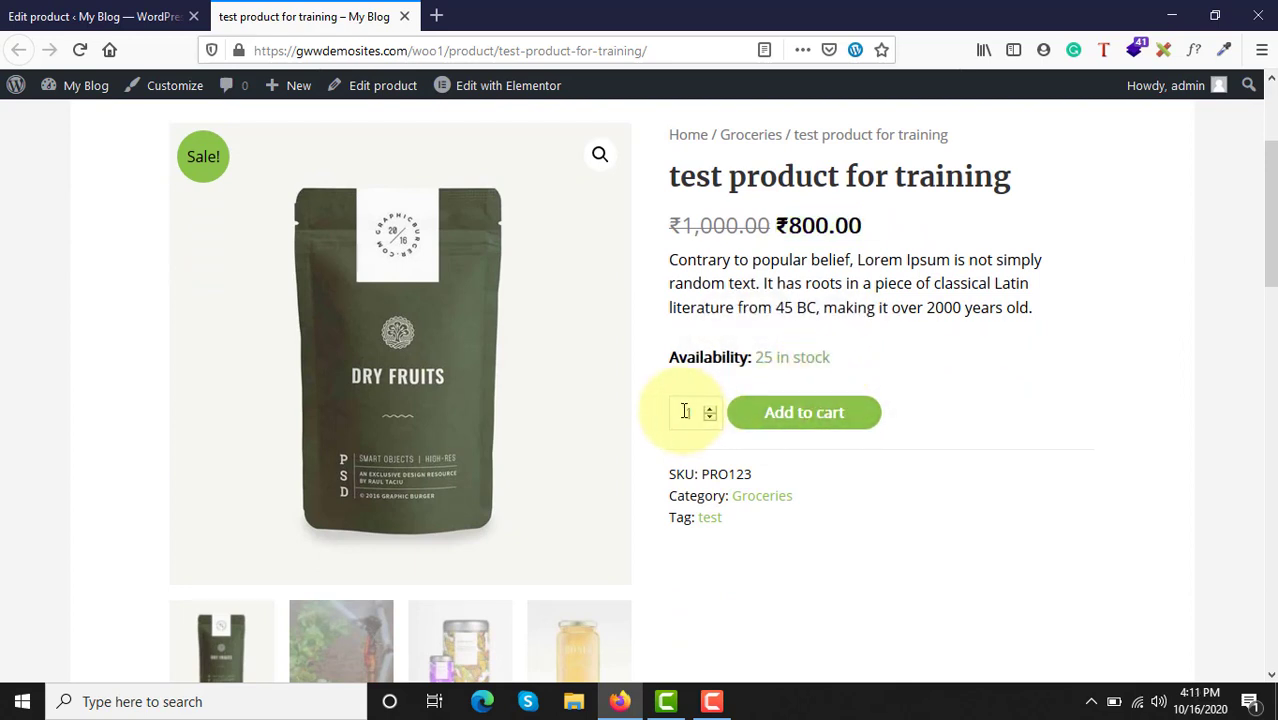
double_click(652, 415)
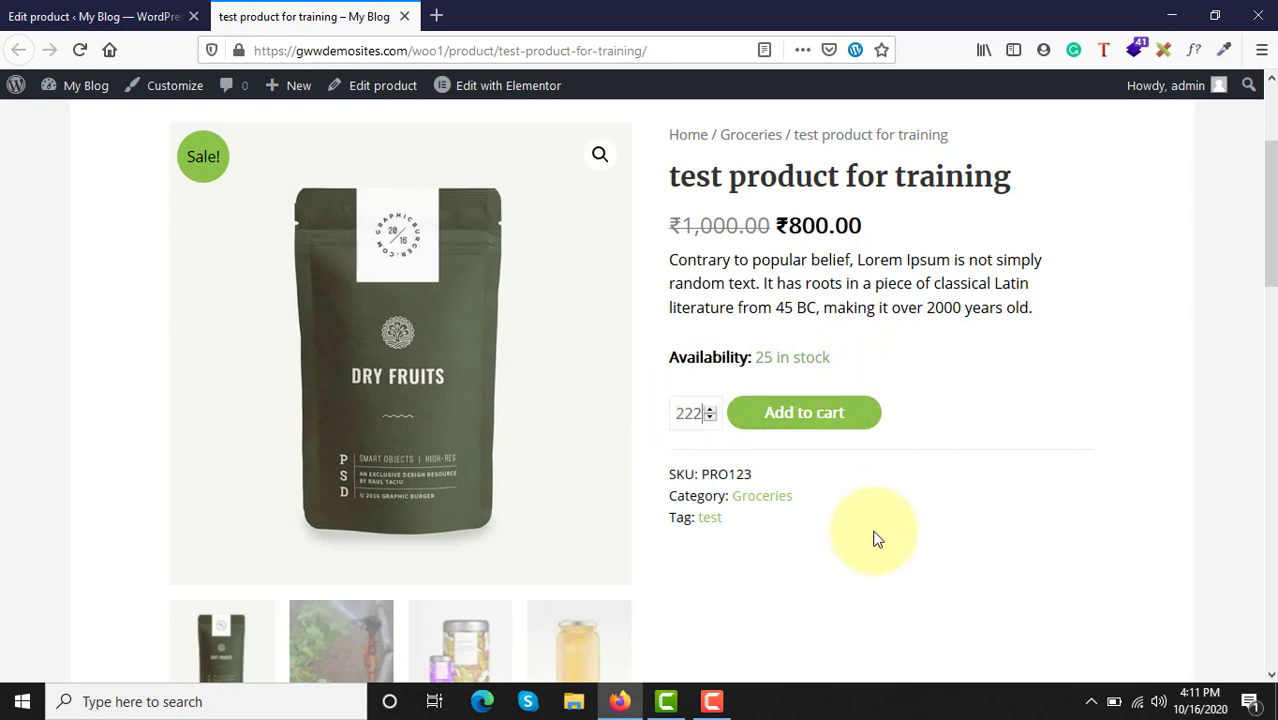
Step: Examine the SKU, category and tag shown beneath the order quantity on the product page
scroll(875, 540, "down", 3)
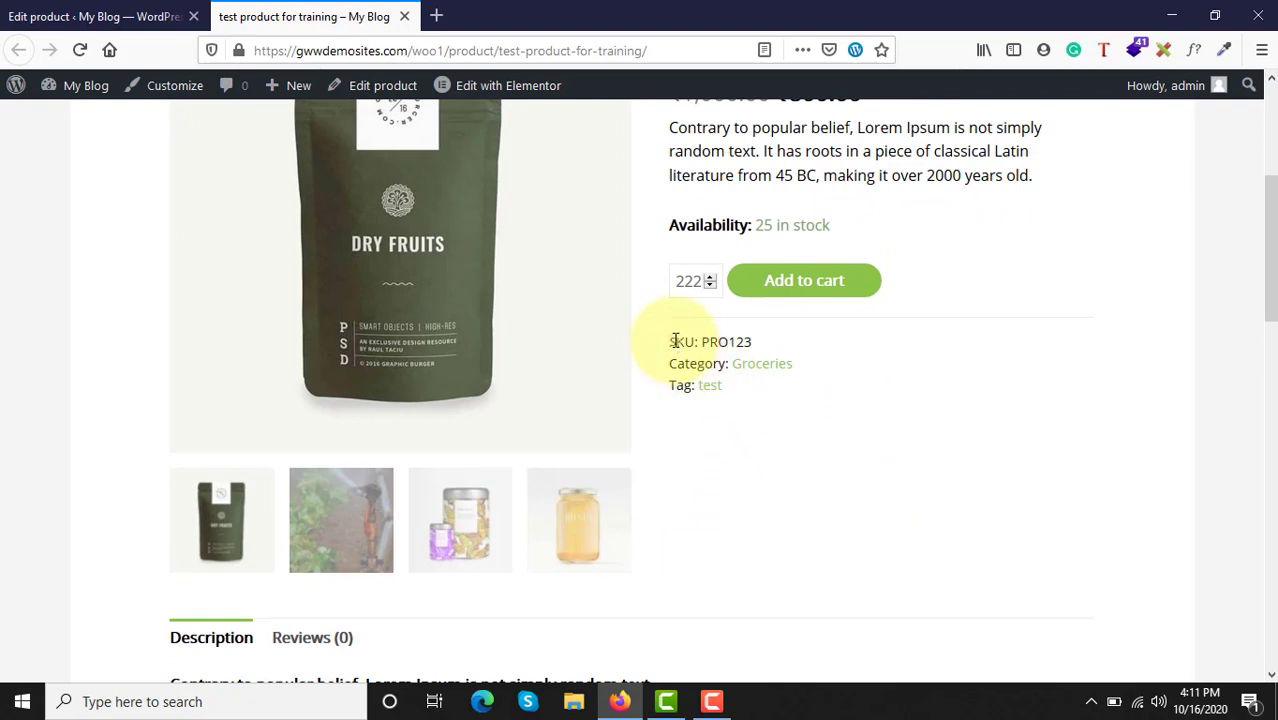
left_click_drag(698, 341, 758, 341)
left_click(705, 341)
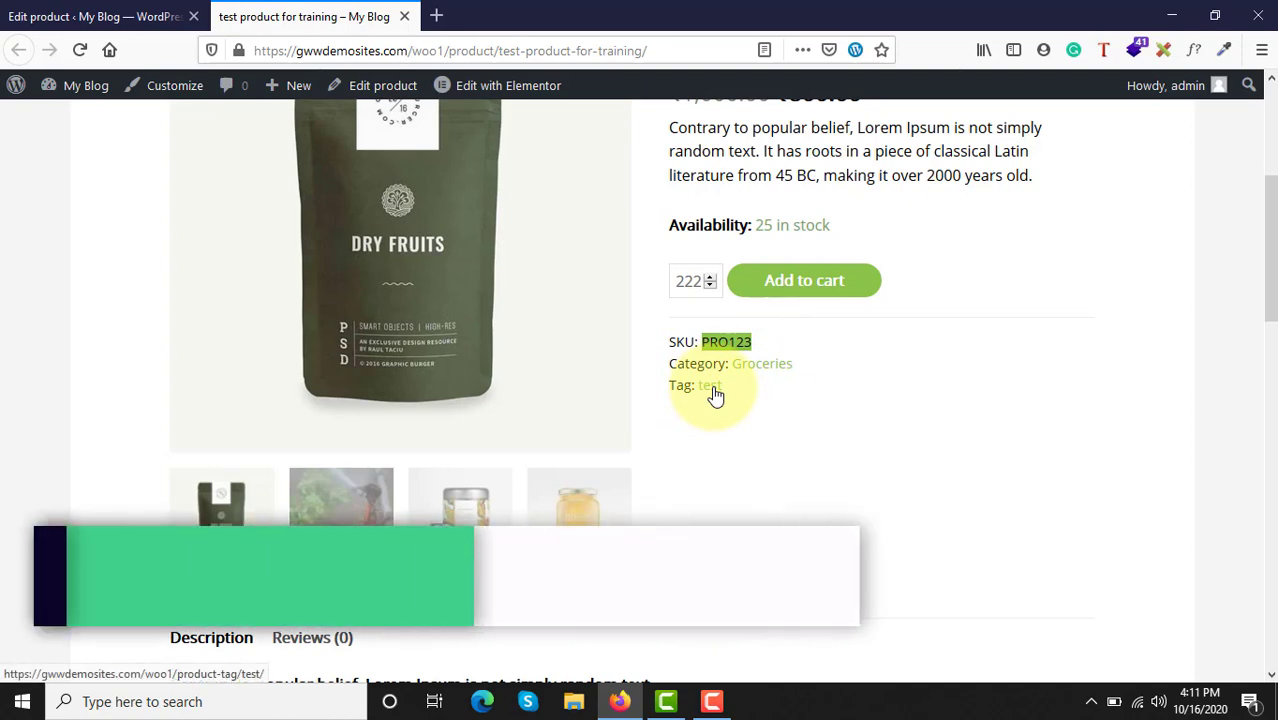
Step: Display the sprinkler image in the product gallery, inspect it at full height, and switch back to the dry fruits pouch
scroll(777, 508, "down", 3)
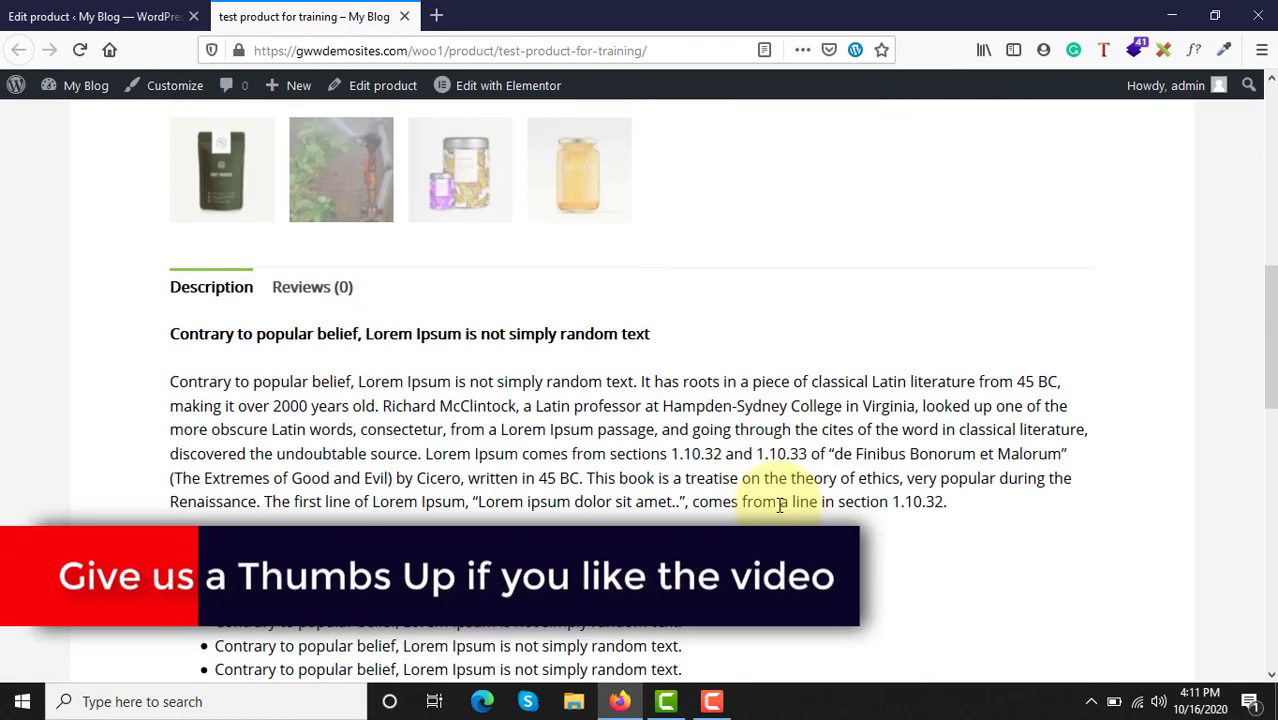
scroll(370, 422, "up", 2)
scroll(351, 354, "up", 3)
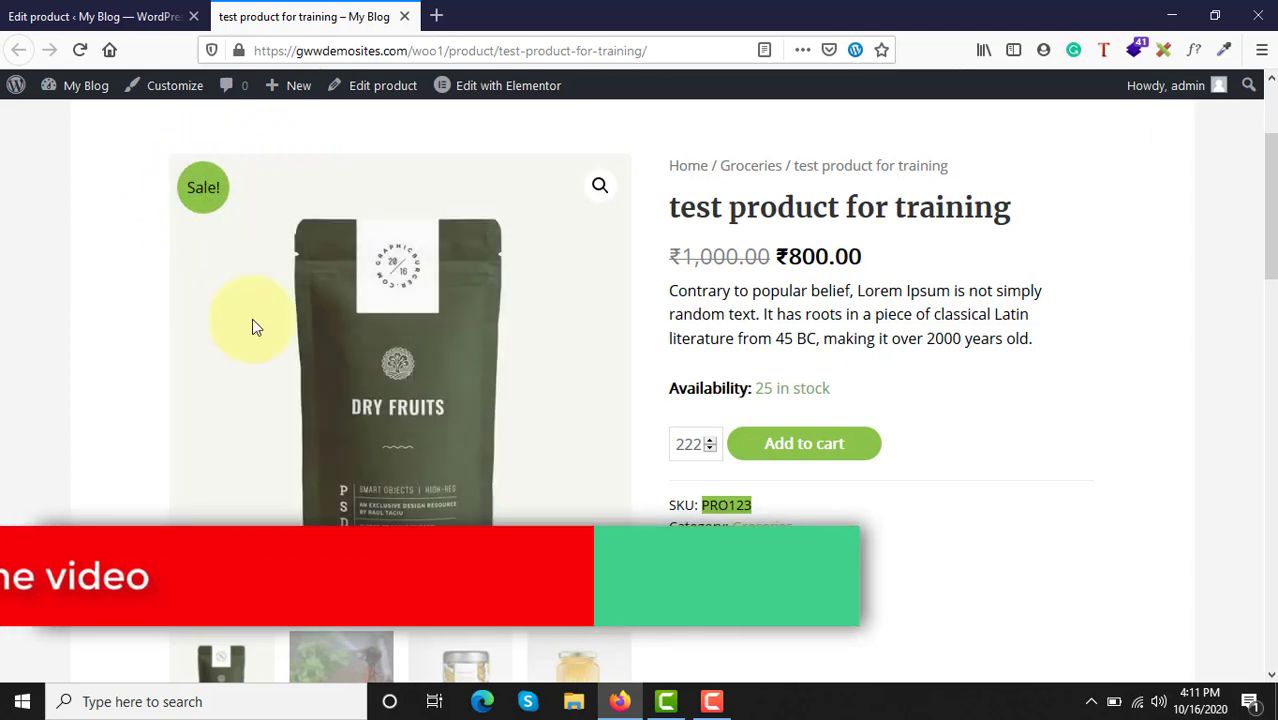
scroll(328, 565, "down", 2)
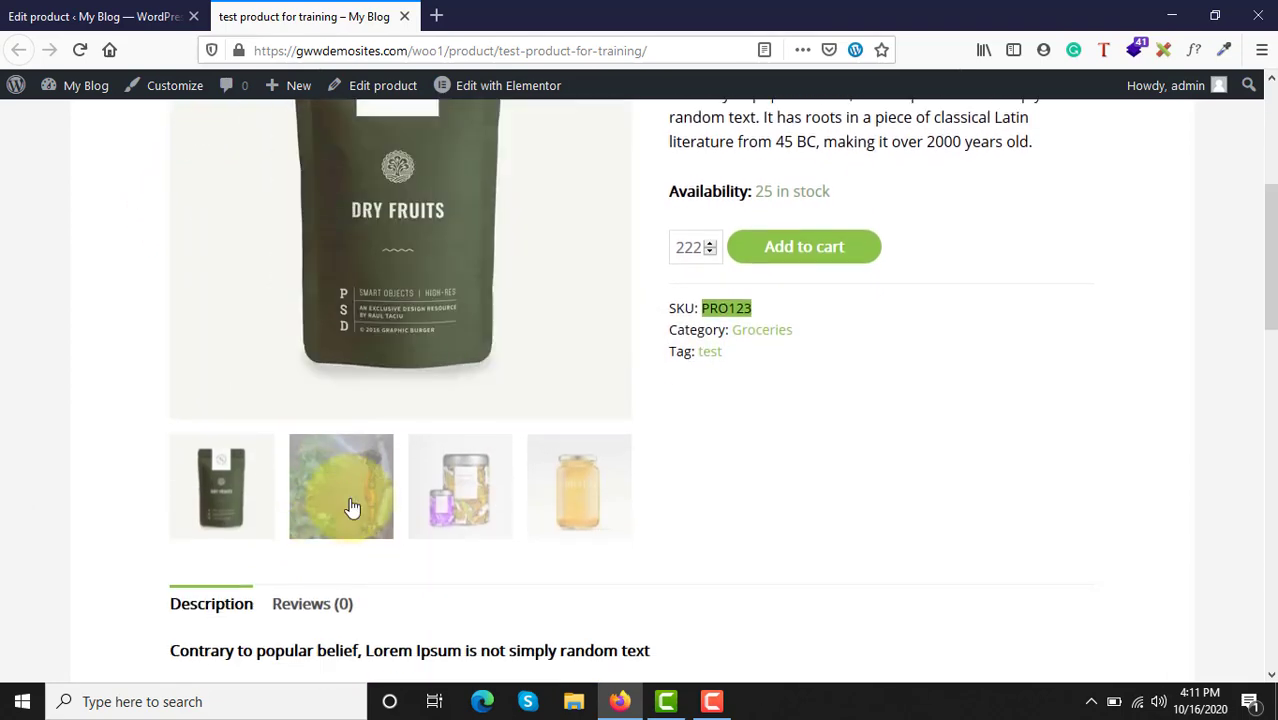
left_click(351, 507)
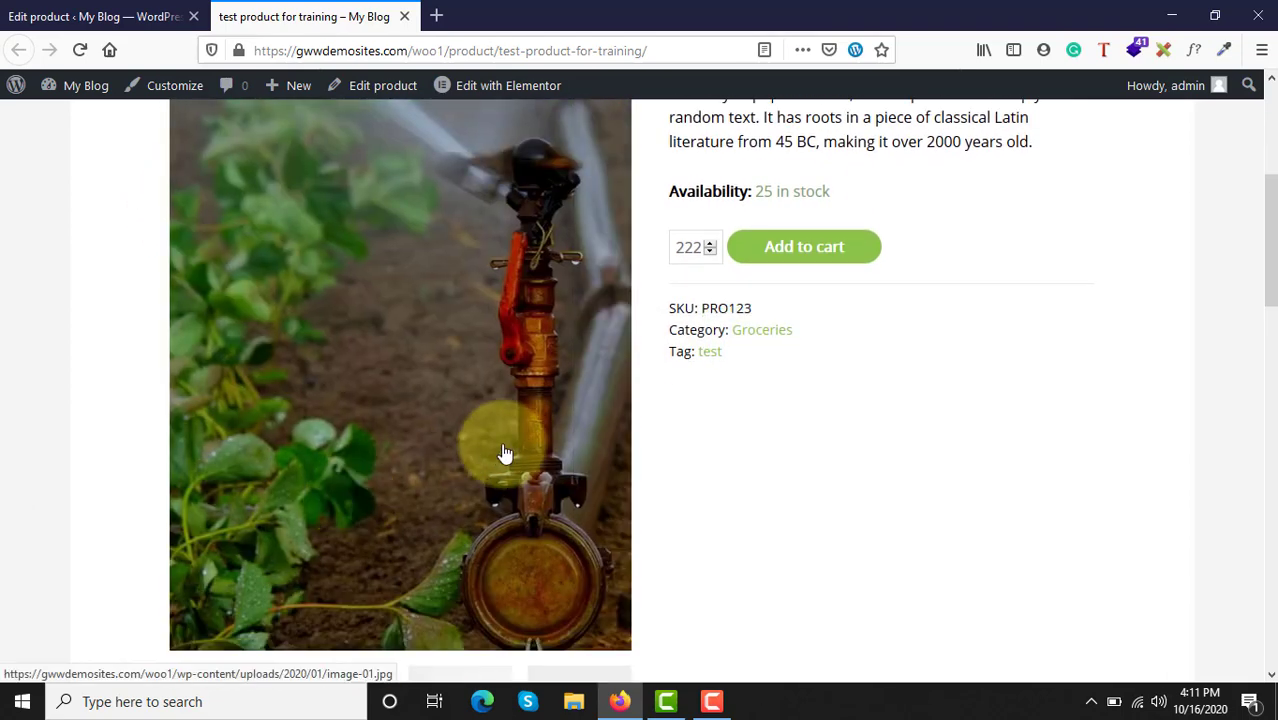
scroll(502, 450, "up", 2)
scroll(497, 458, "down", 1)
scroll(495, 449, "down", 4)
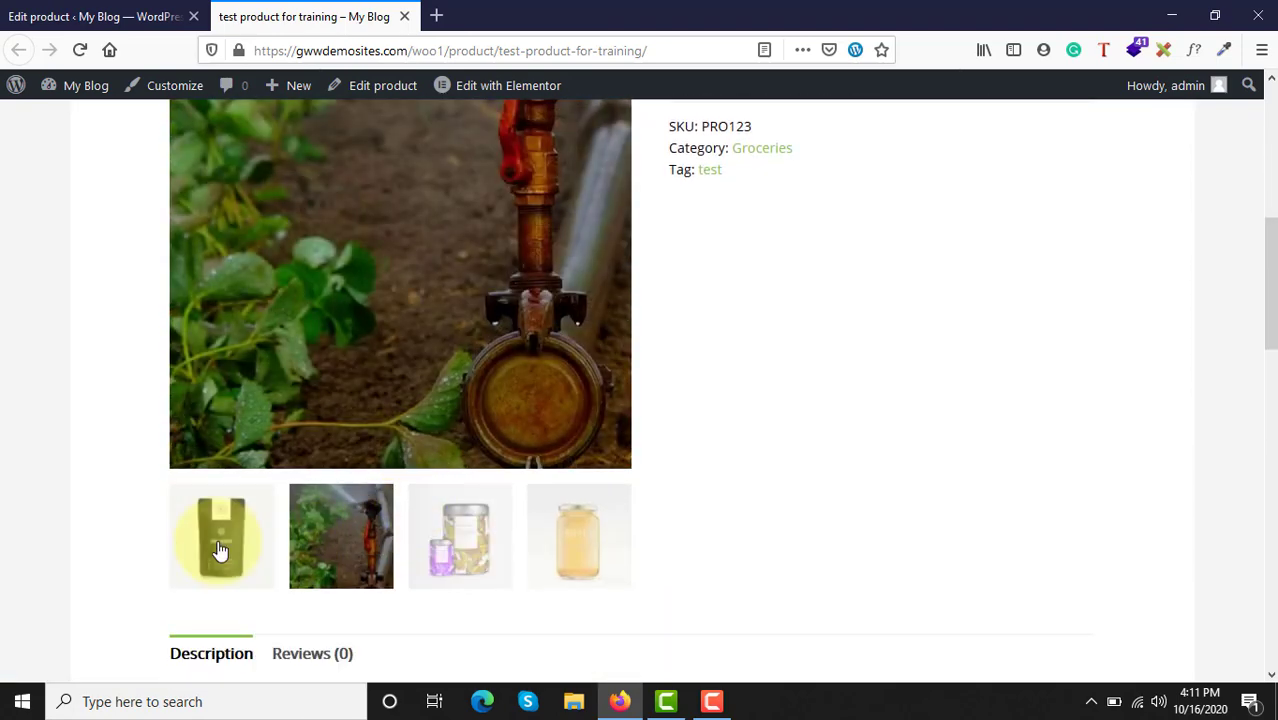
left_click(220, 550)
Step: Step through the sprinkler, pumpkin pulp and honey images in the gallery, and return to the sprinkler image
scroll(308, 456, "down", 3)
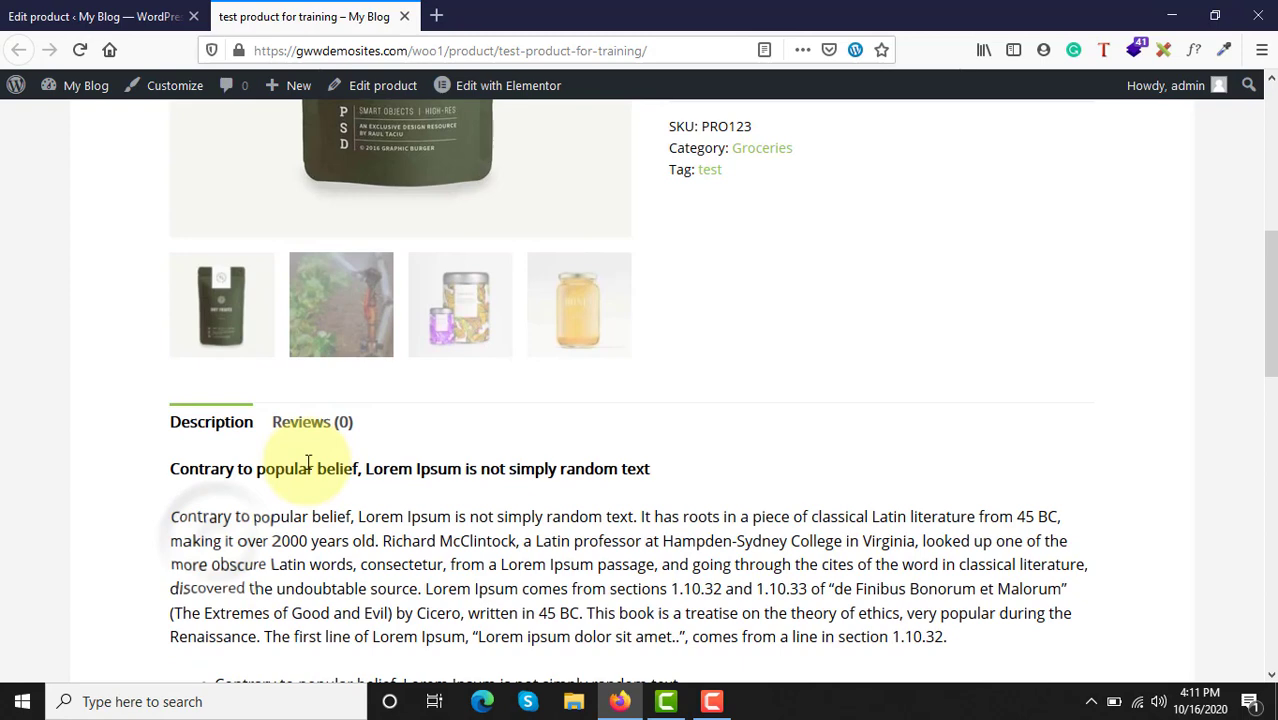
left_click(340, 321)
left_click(459, 520)
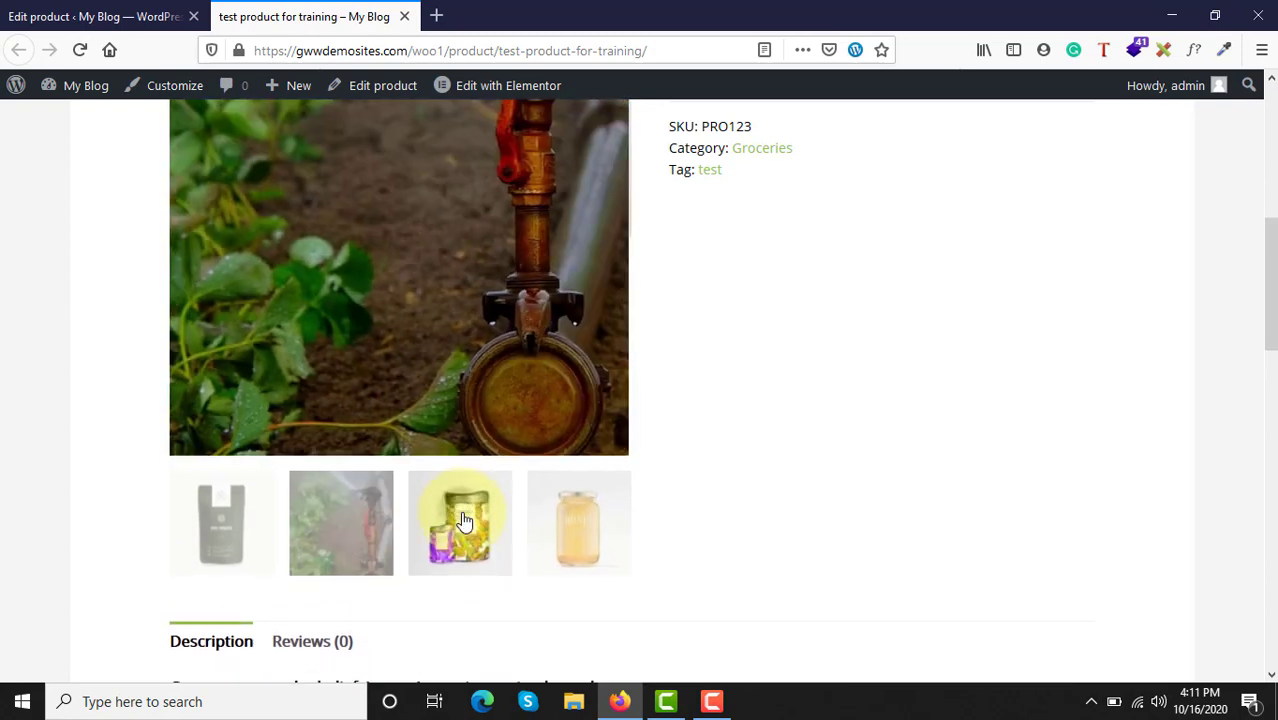
scroll(568, 371, "up", 5)
scroll(572, 460, "down", 1)
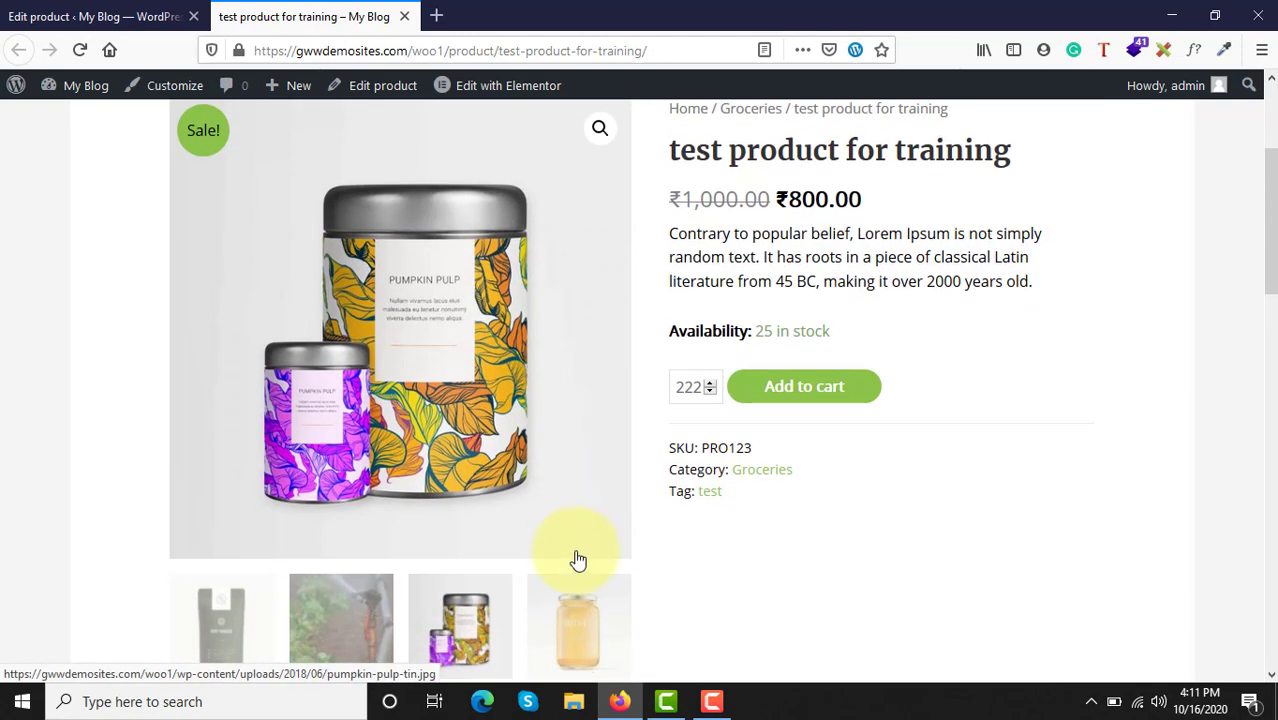
left_click(586, 636)
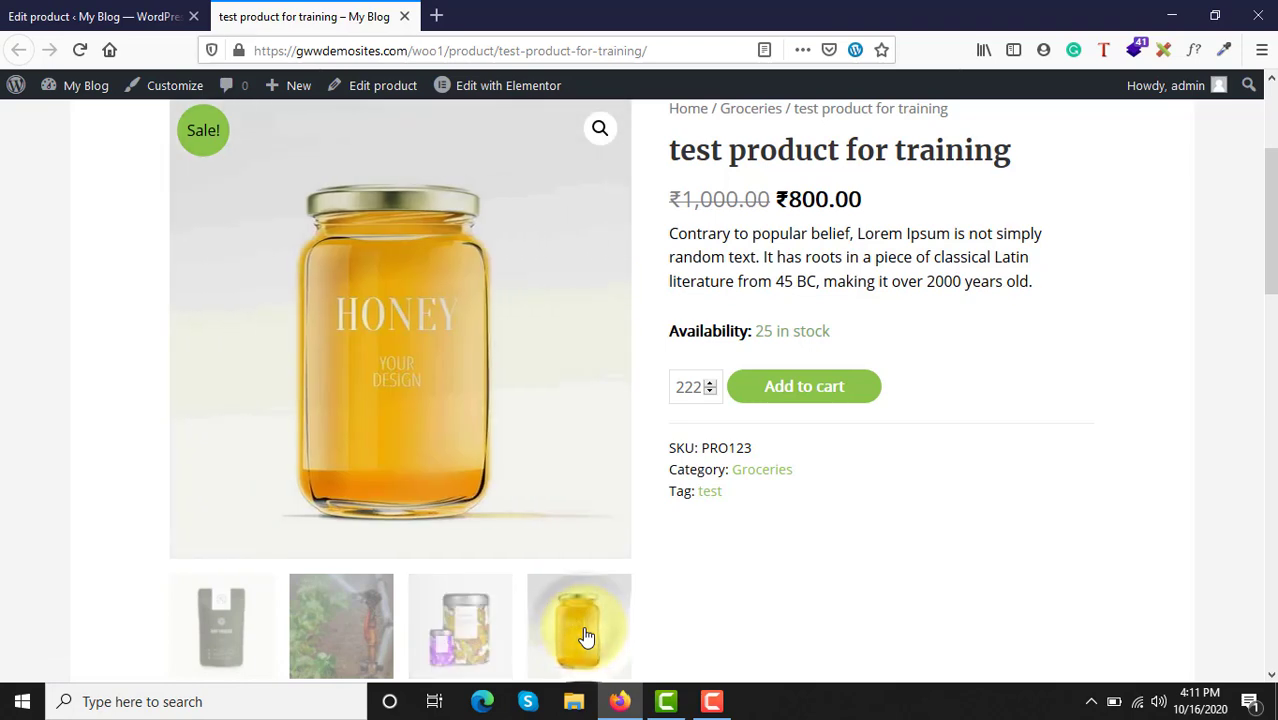
left_click(443, 646)
left_click(338, 616)
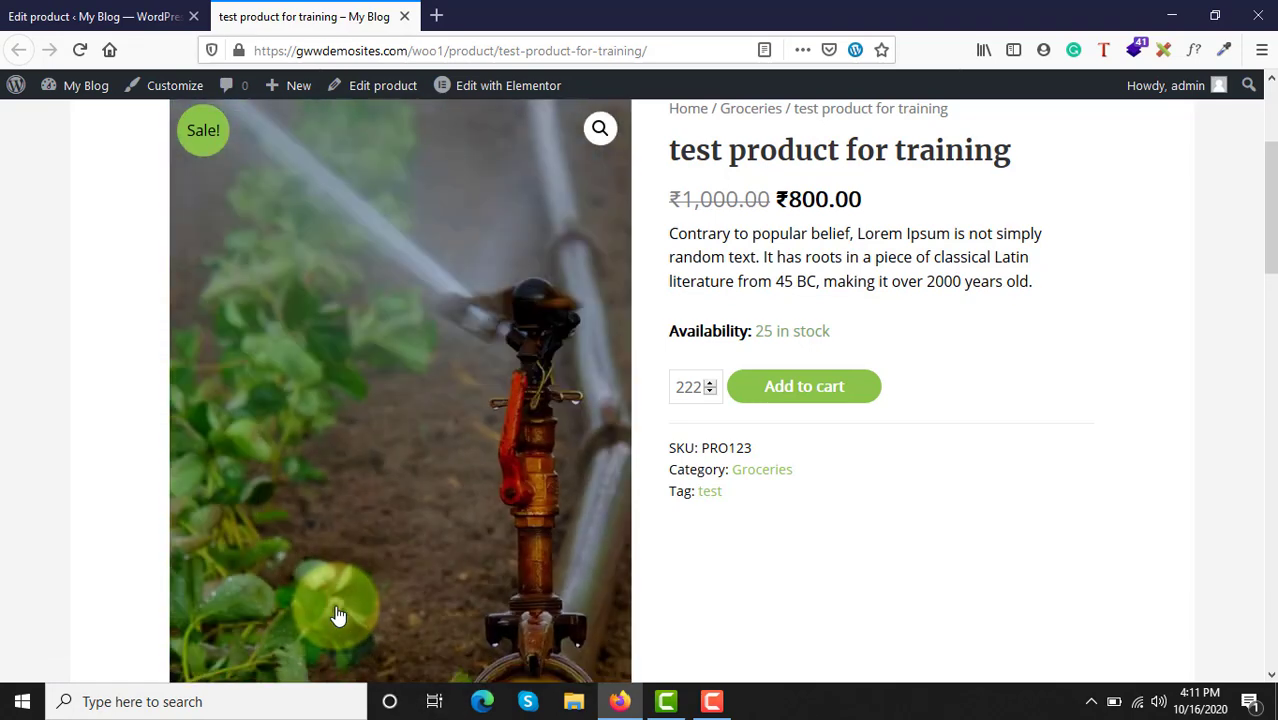
Step: Examine how the tall sprinkler image fits the gallery area and the page layout around it
scroll(338, 616, "down", 4)
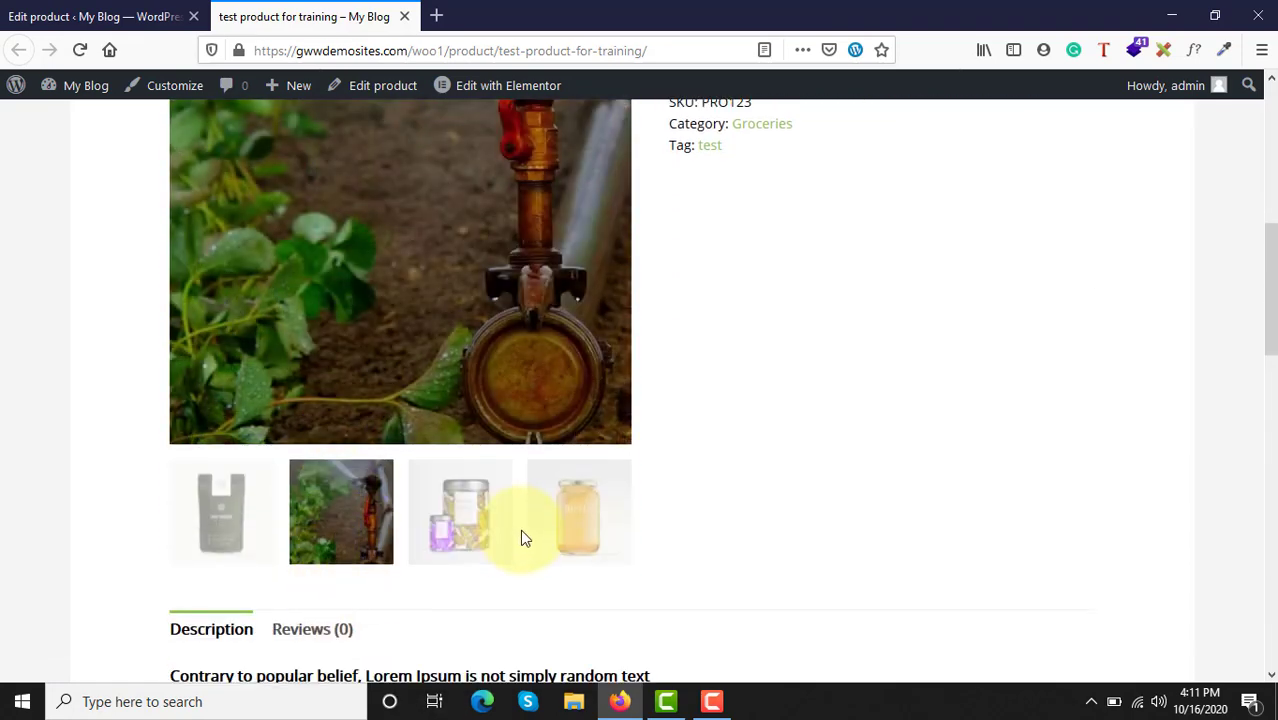
scroll(498, 350, "up", 6)
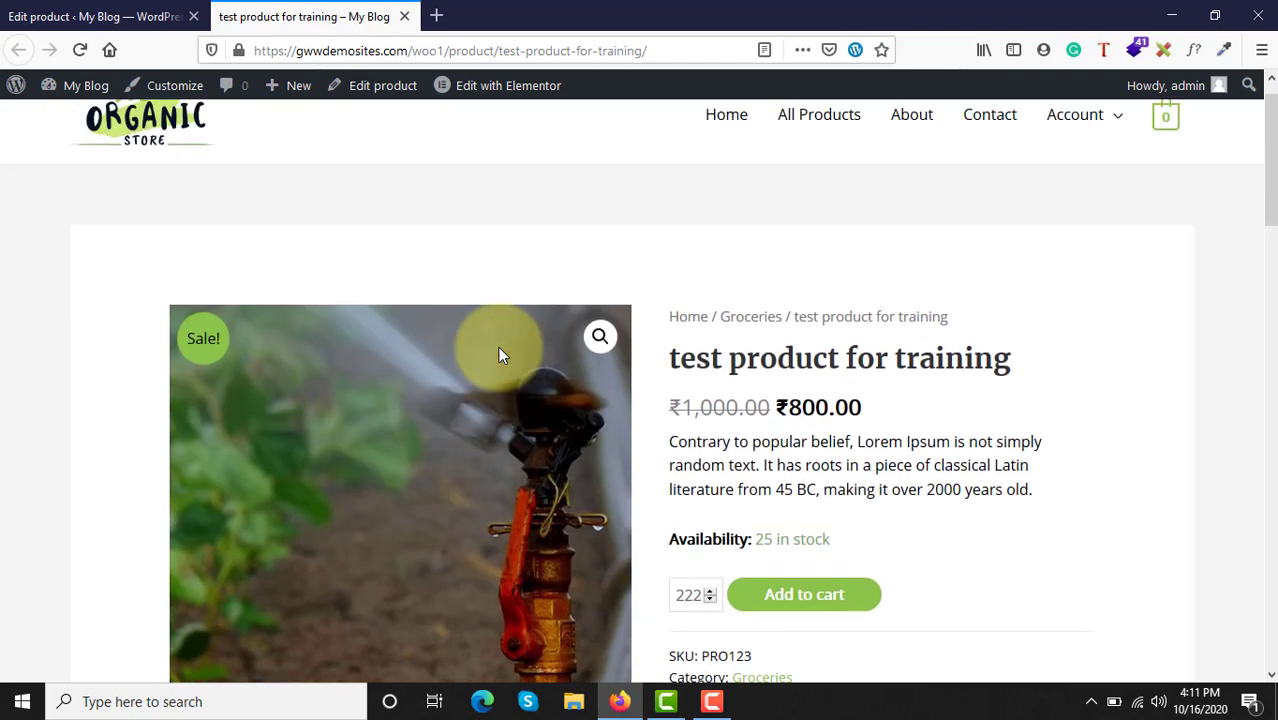
scroll(498, 355, "down", 4)
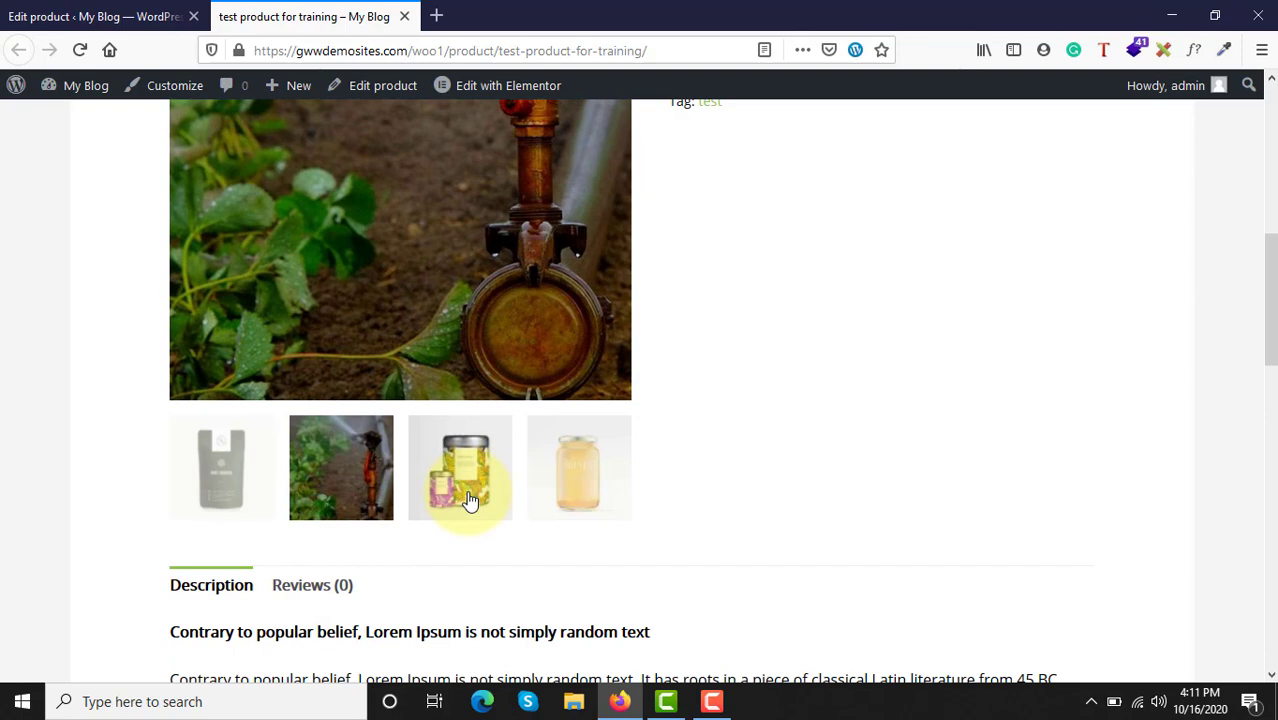
left_click(342, 512)
scroll(360, 491, "up", 3)
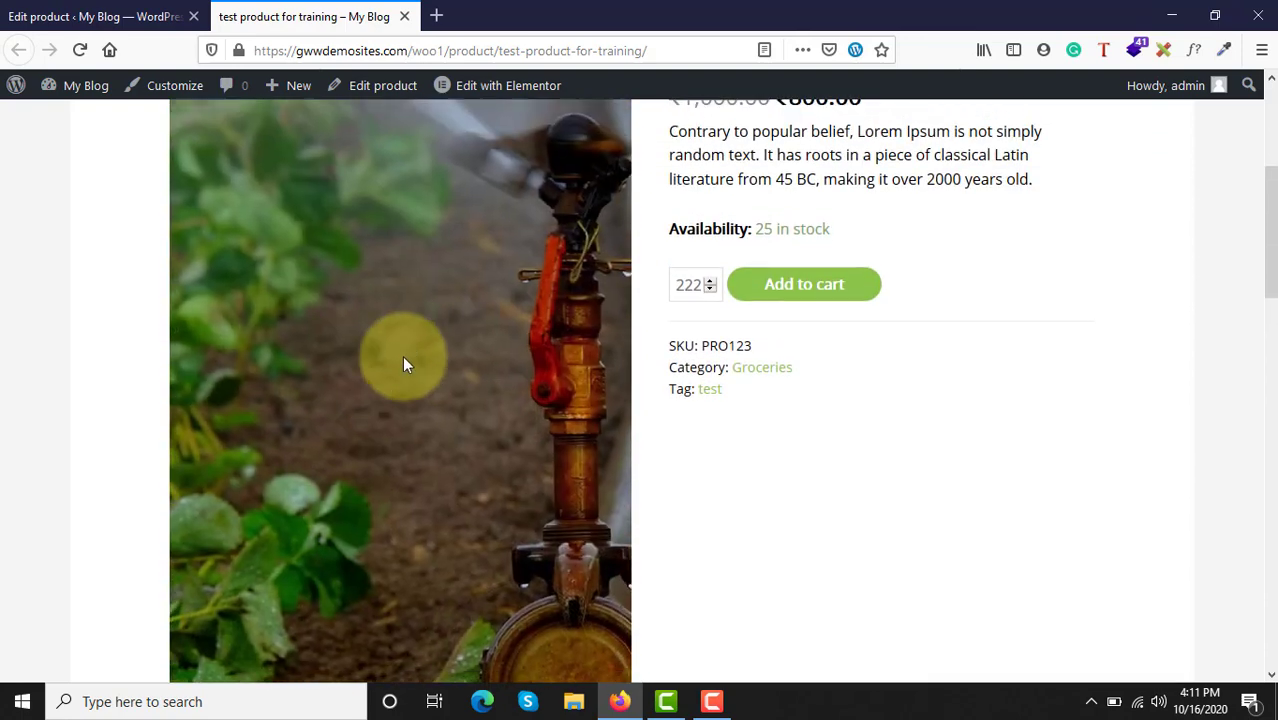
scroll(404, 360, "up", 2)
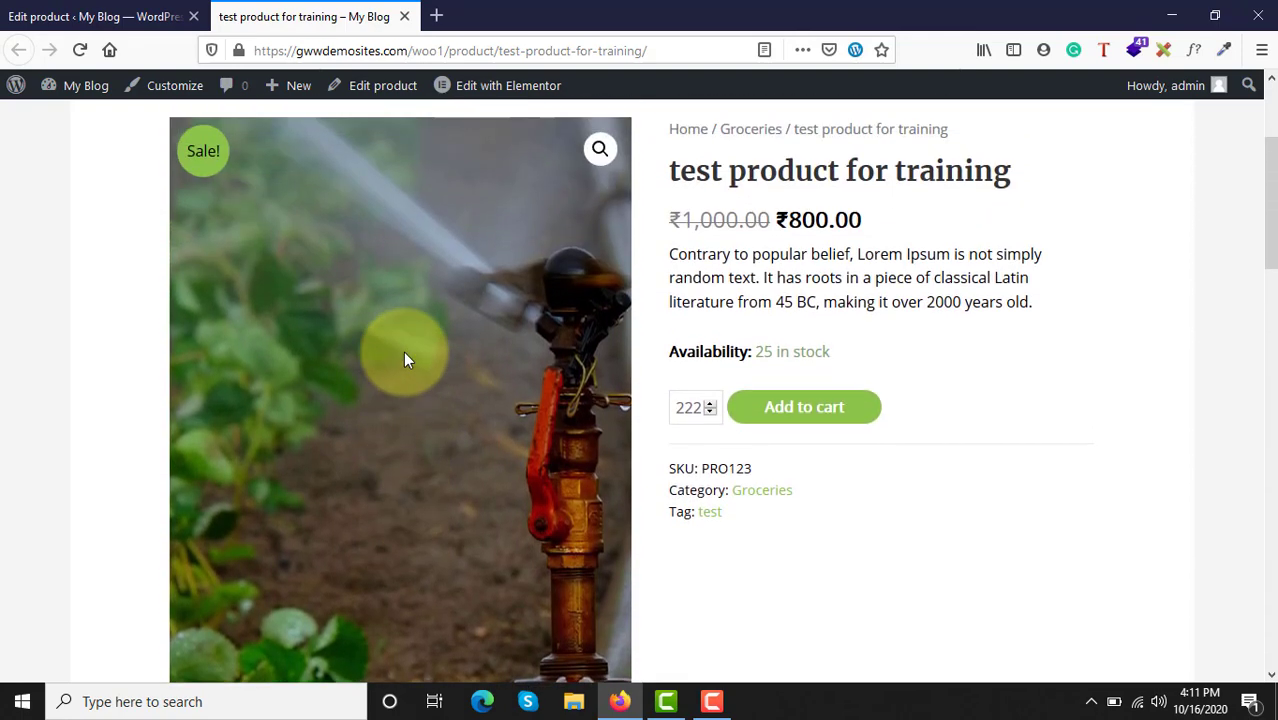
scroll(404, 358, "down", 4)
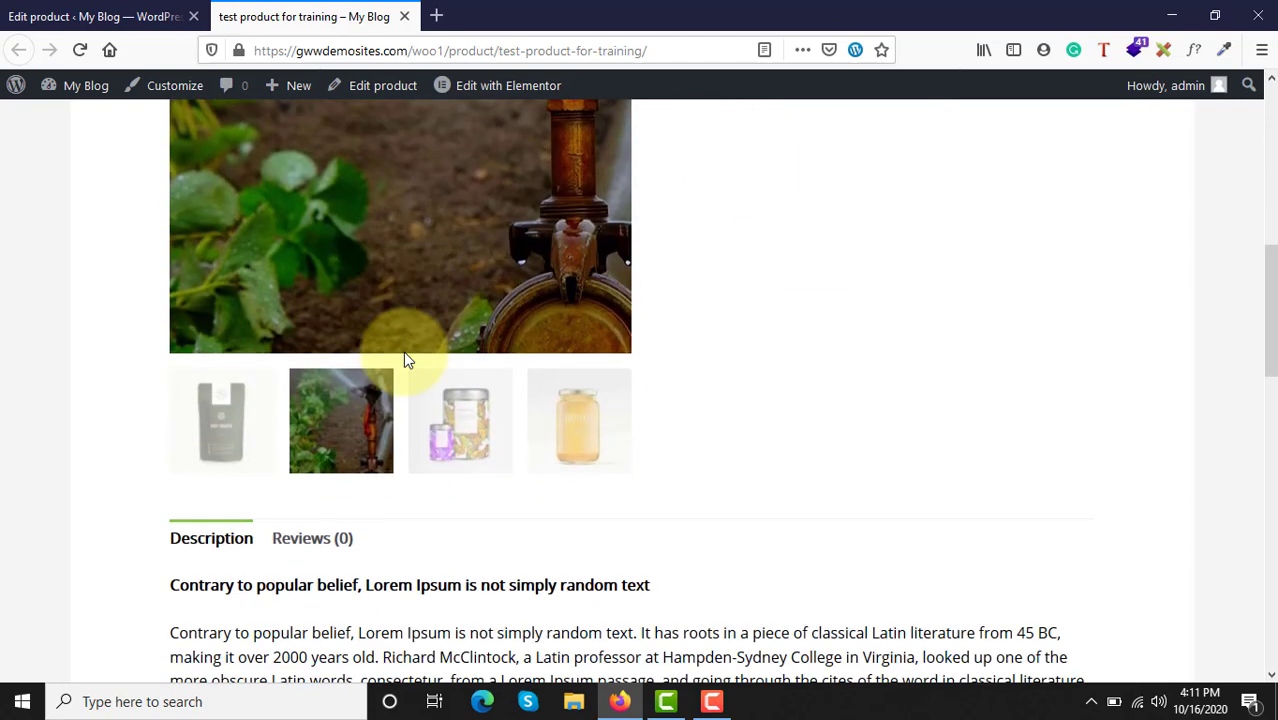
Step: Remove the sprinkler image from the product gallery in the product editor and update the product
left_click(95, 16)
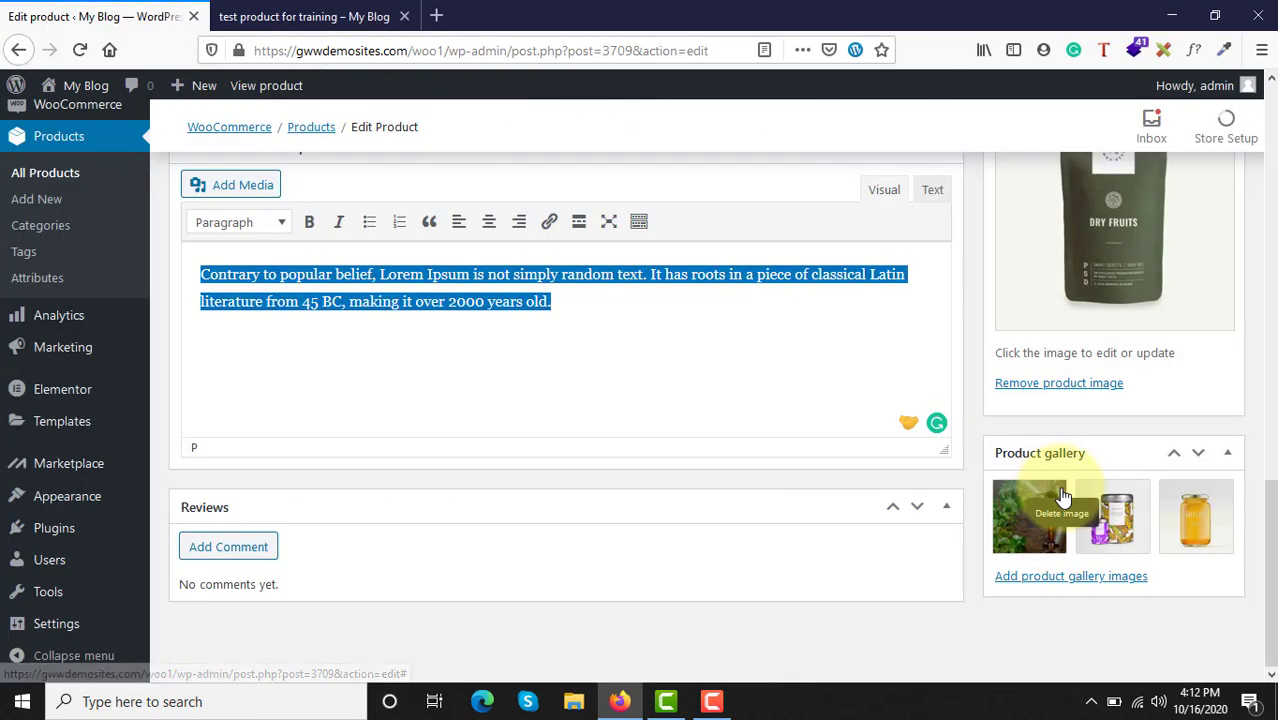
left_click(1062, 488)
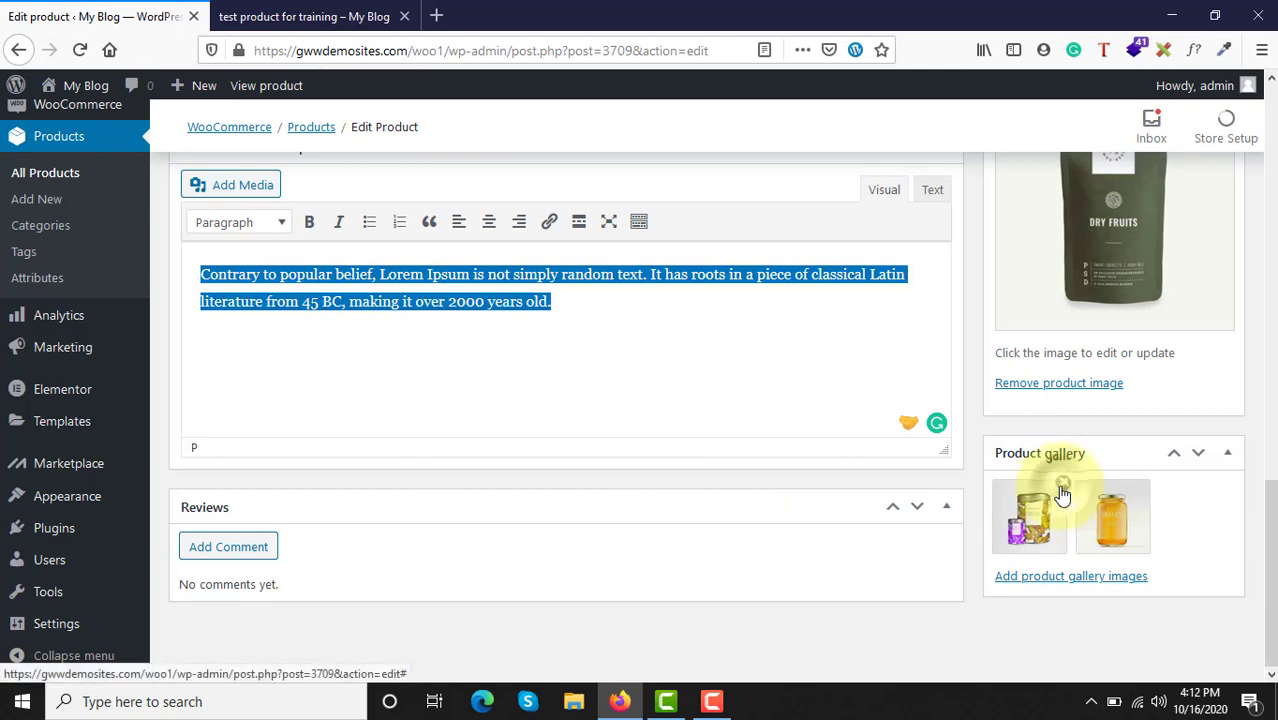
scroll(1073, 590, "up", 15)
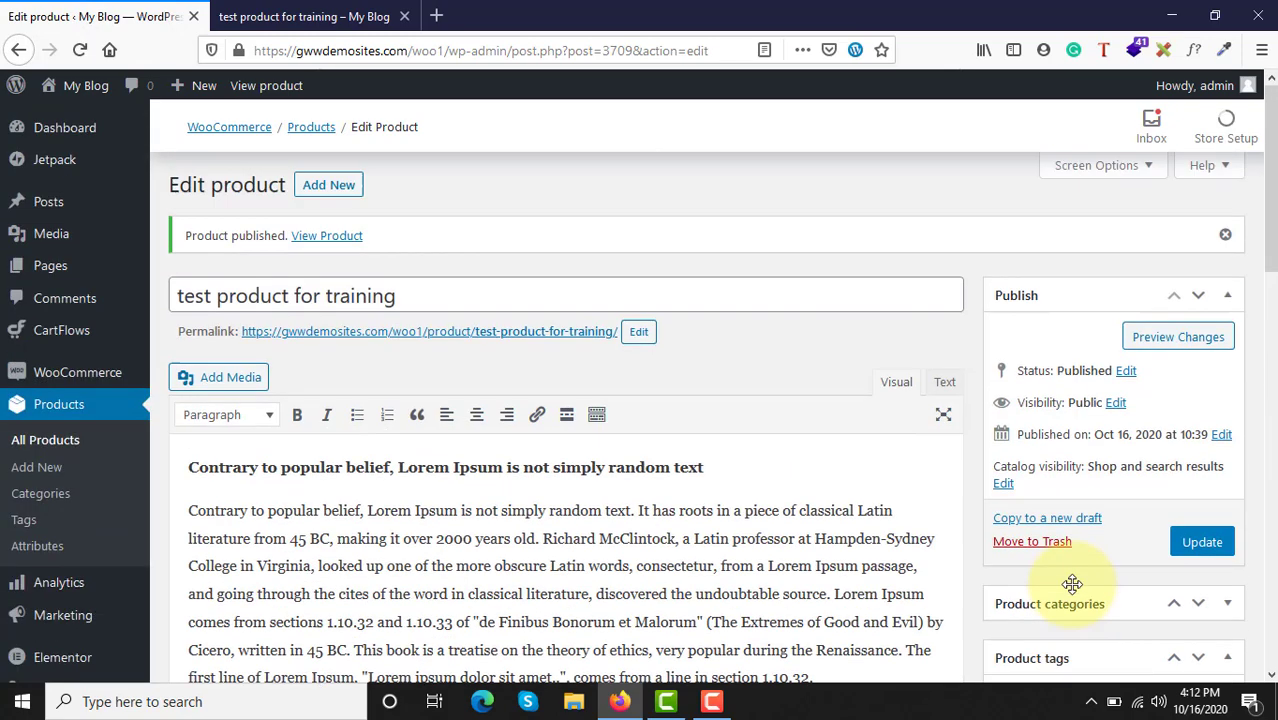
left_click(1204, 545)
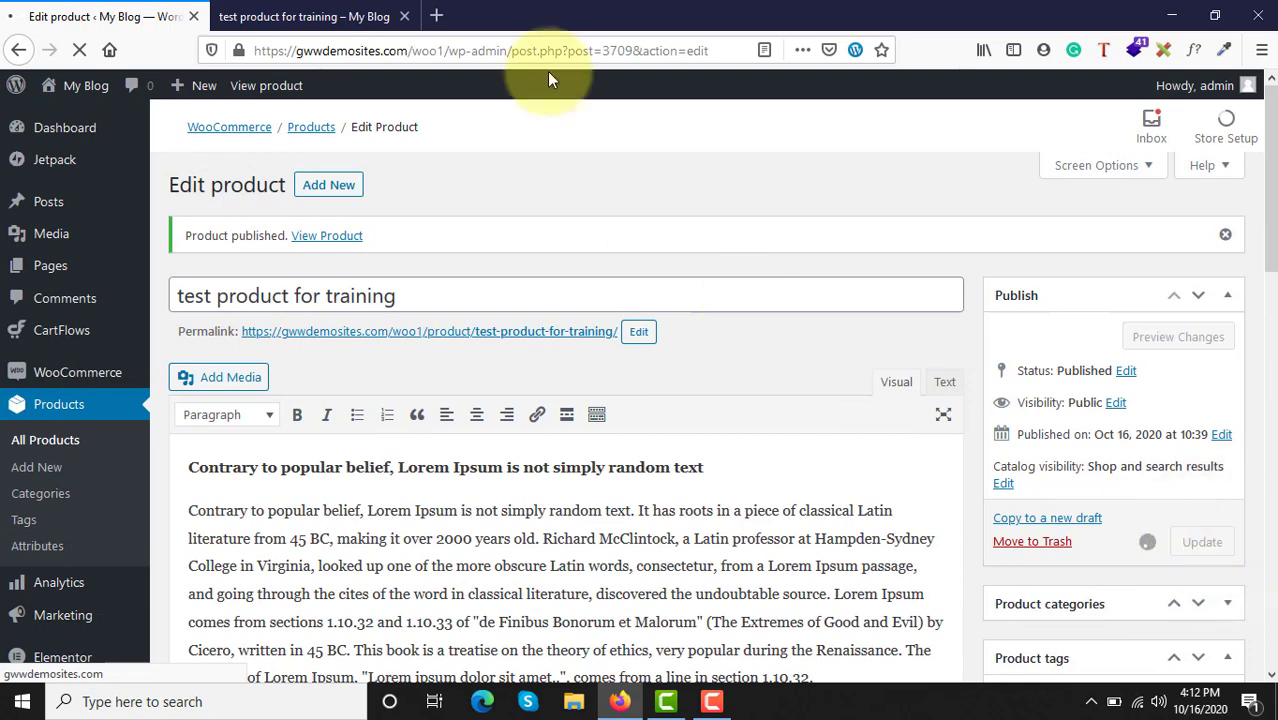
Step: Reload the product page and view the pumpkin pulp and honey images in the gallery
left_click(295, 17)
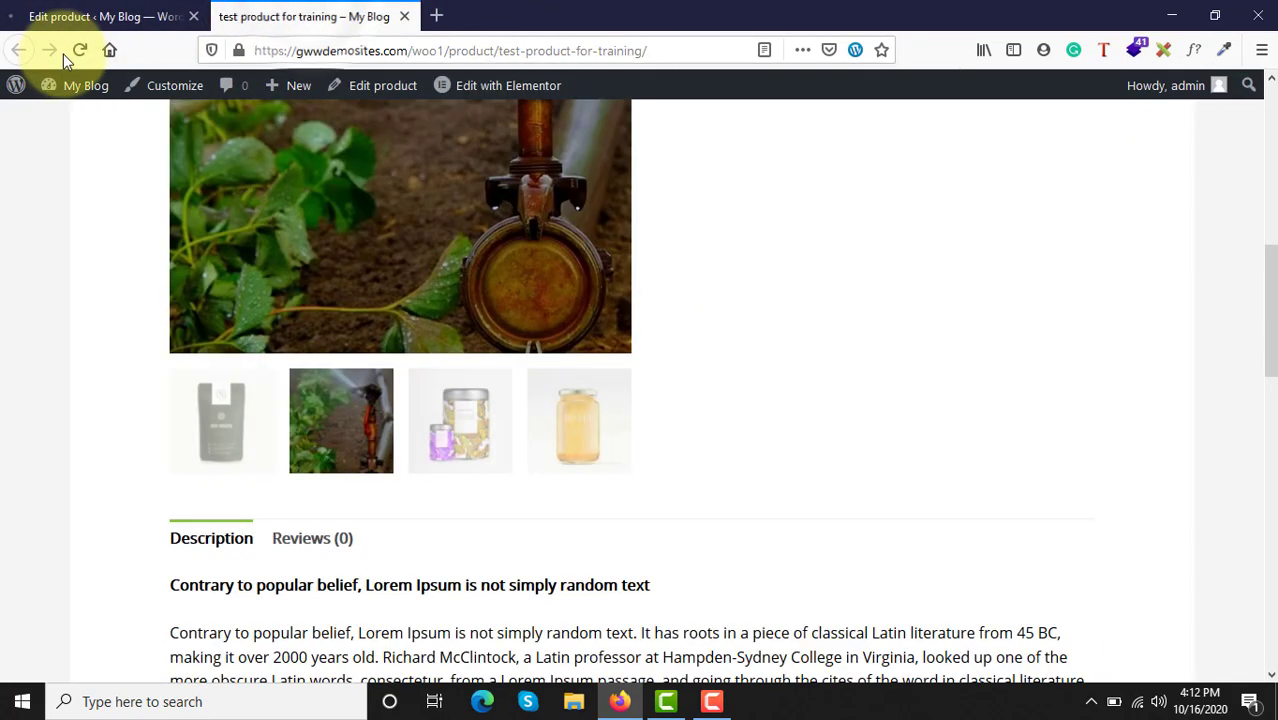
left_click(79, 50)
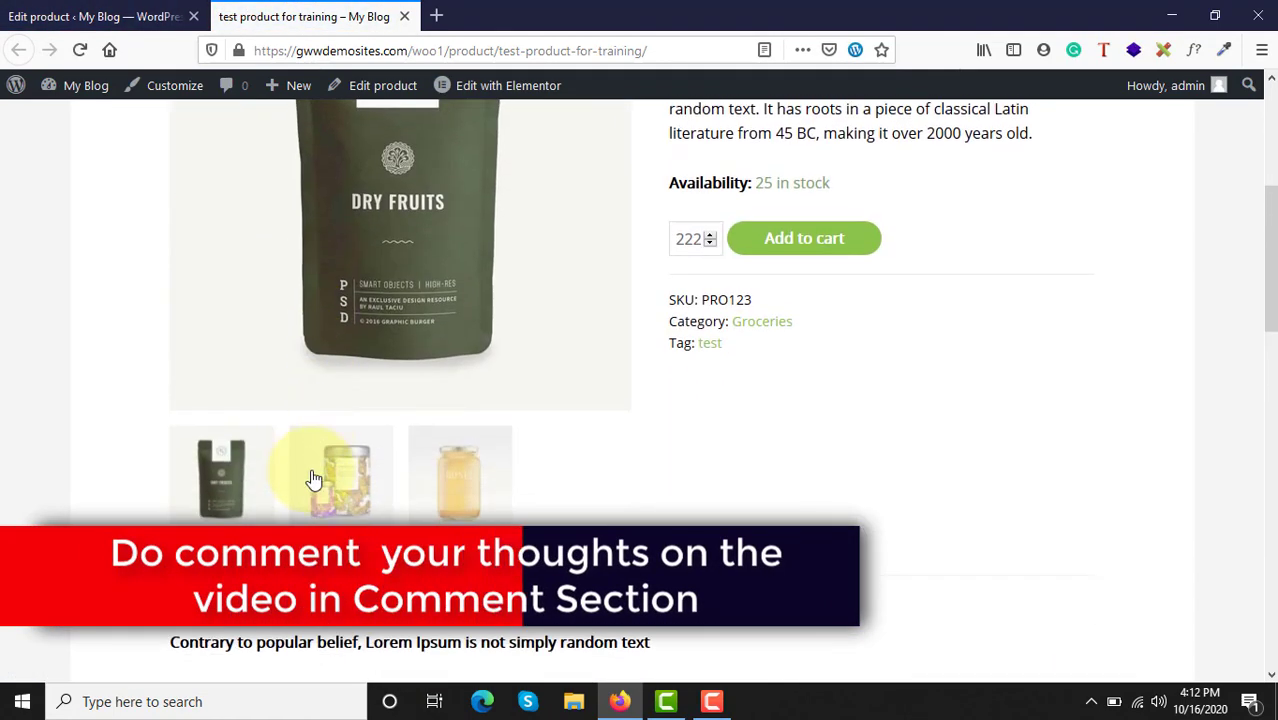
left_click(313, 479)
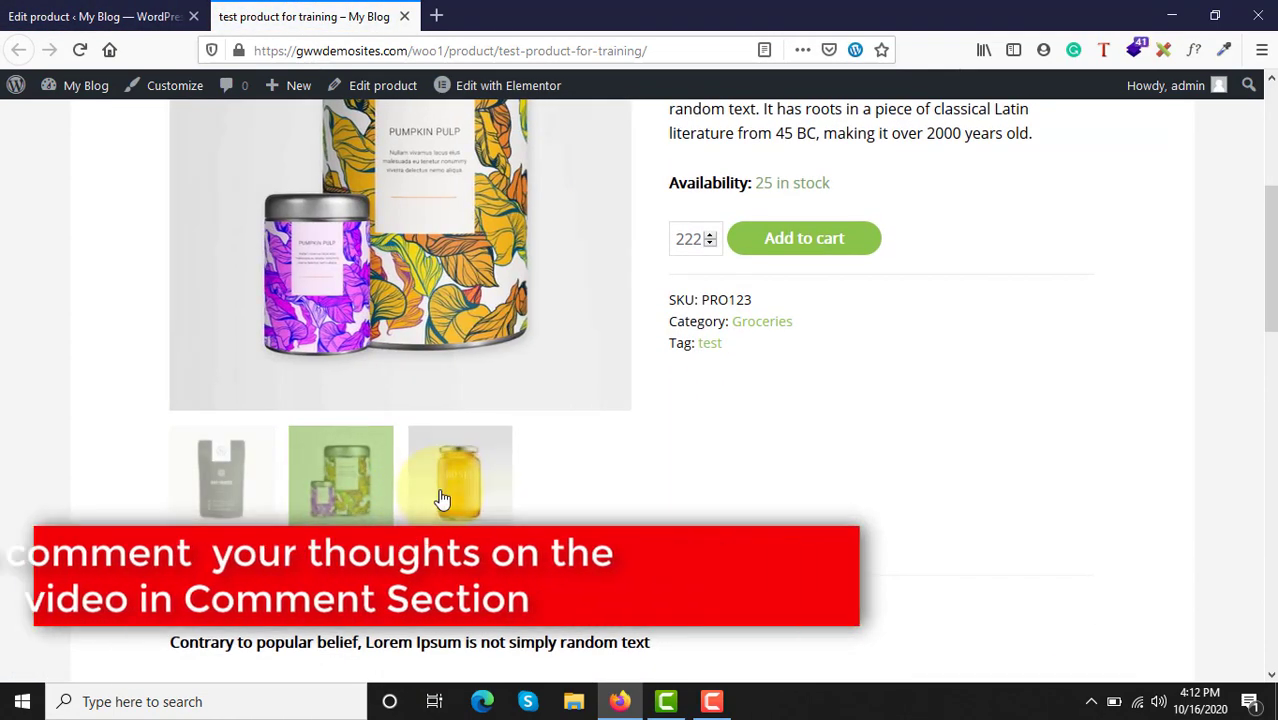
left_click(443, 499)
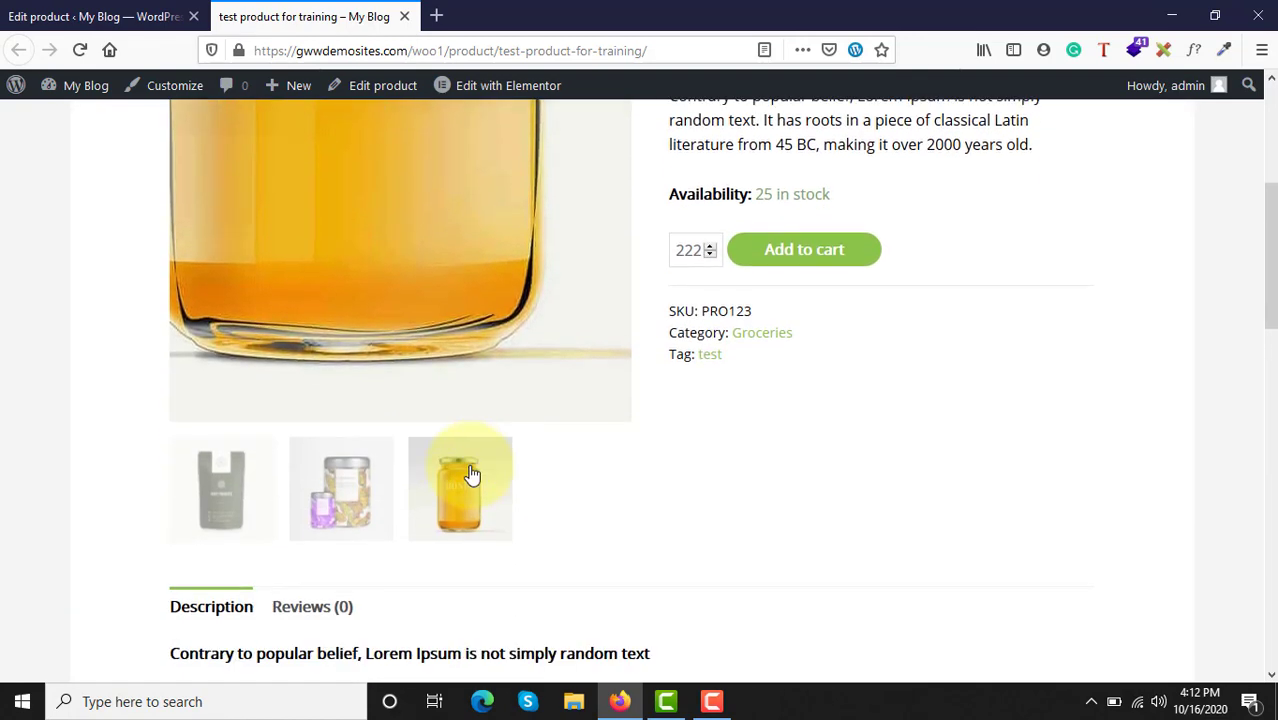
scroll(685, 399, "up", 2)
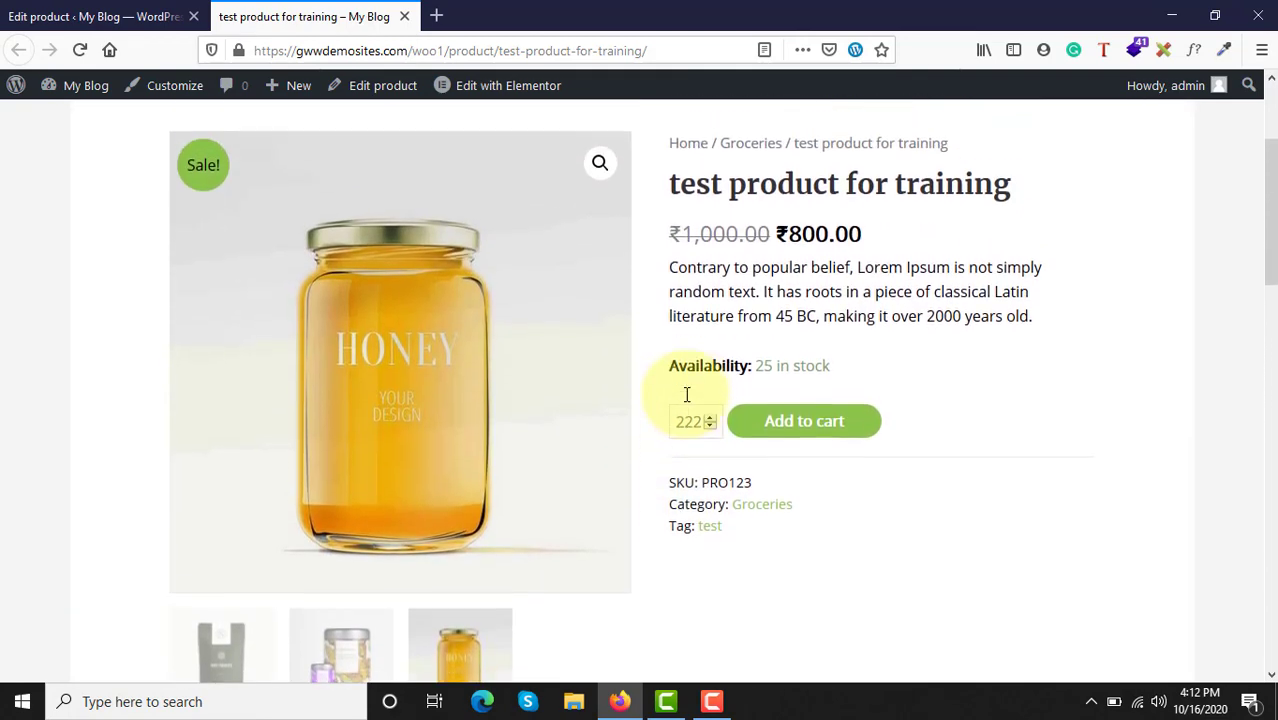
scroll(686, 394, "up", 1)
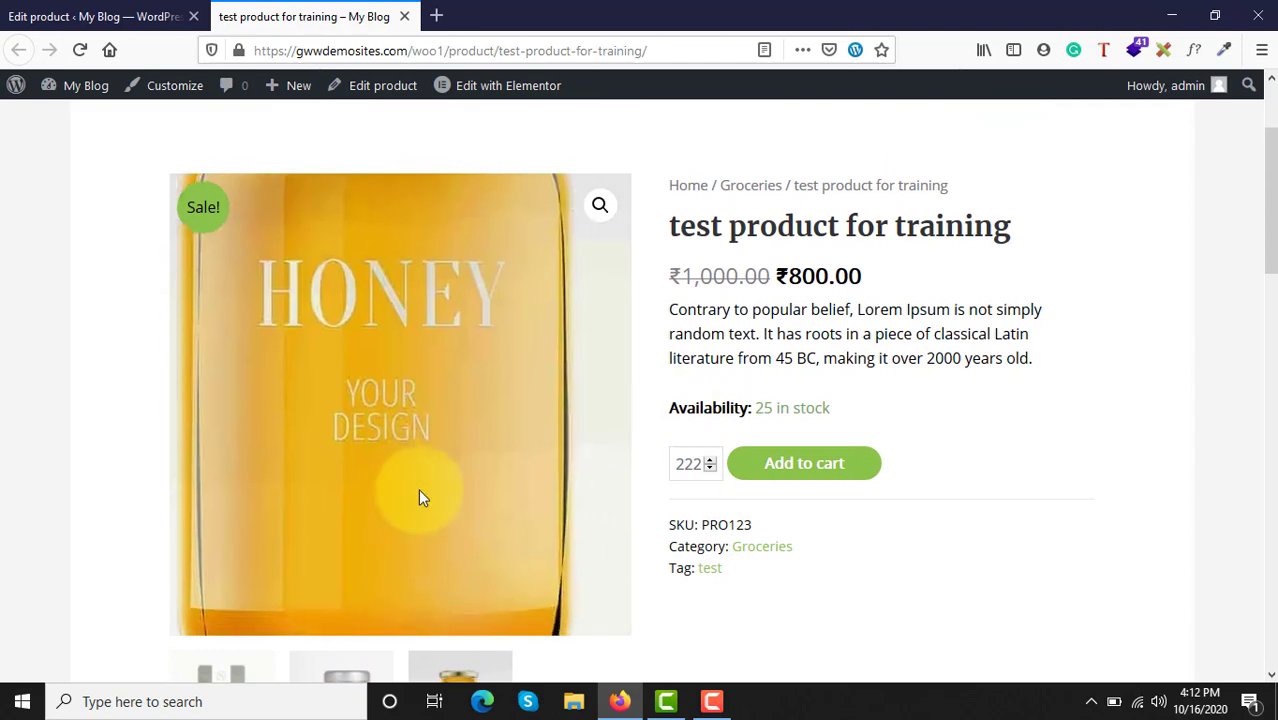
Step: Switch the gallery back through the pumpkin pulp tins to the dry fruits pouch and check the page layout
scroll(419, 494, "down", 2)
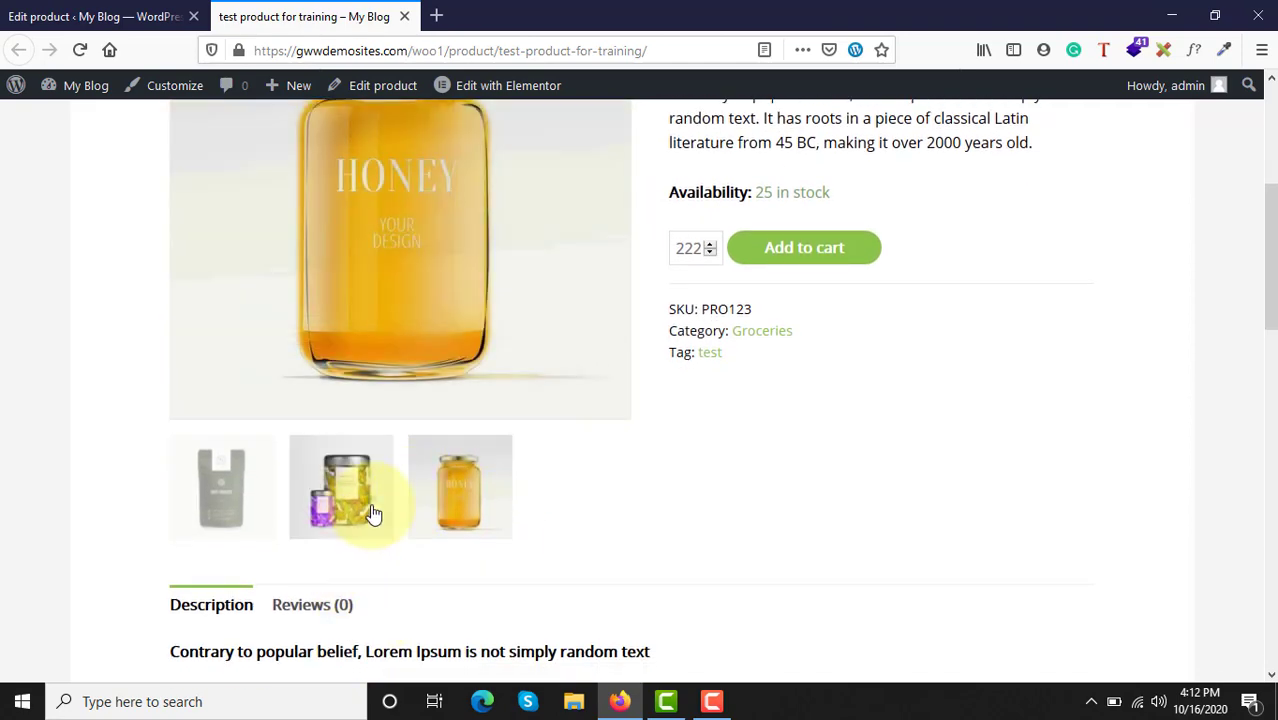
left_click(372, 513)
left_click(256, 500)
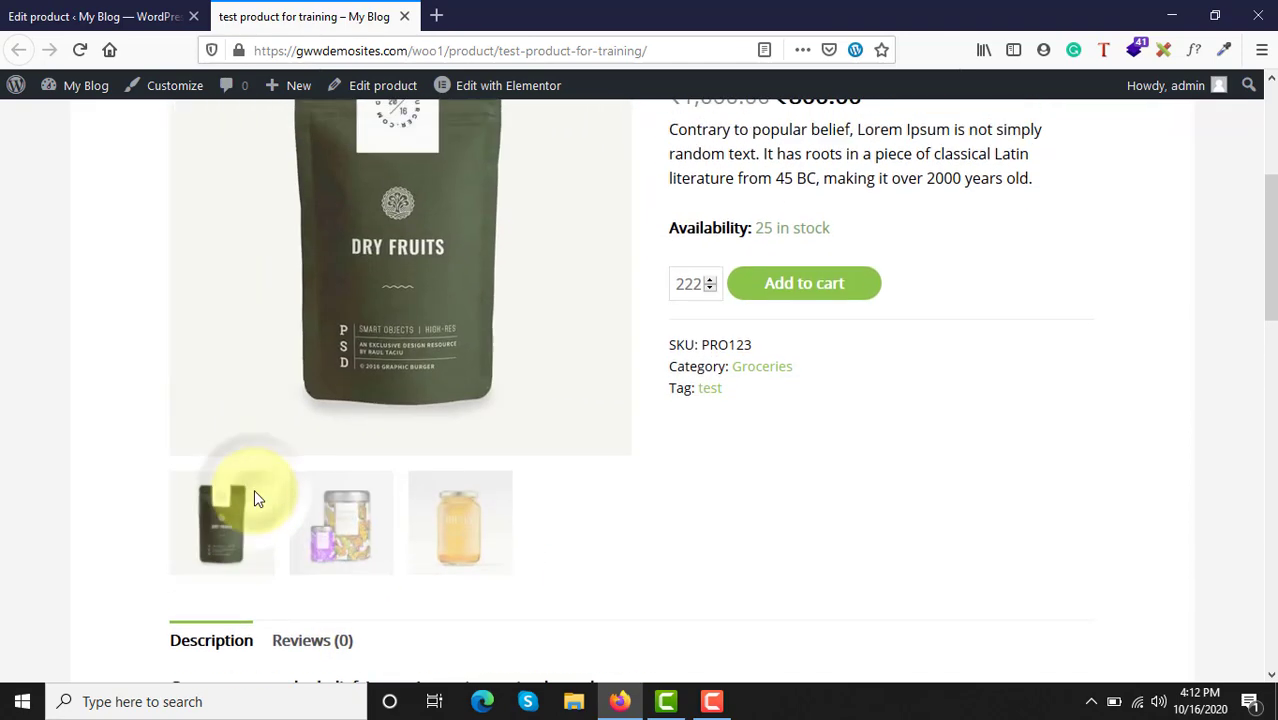
scroll(254, 489, "up", 3)
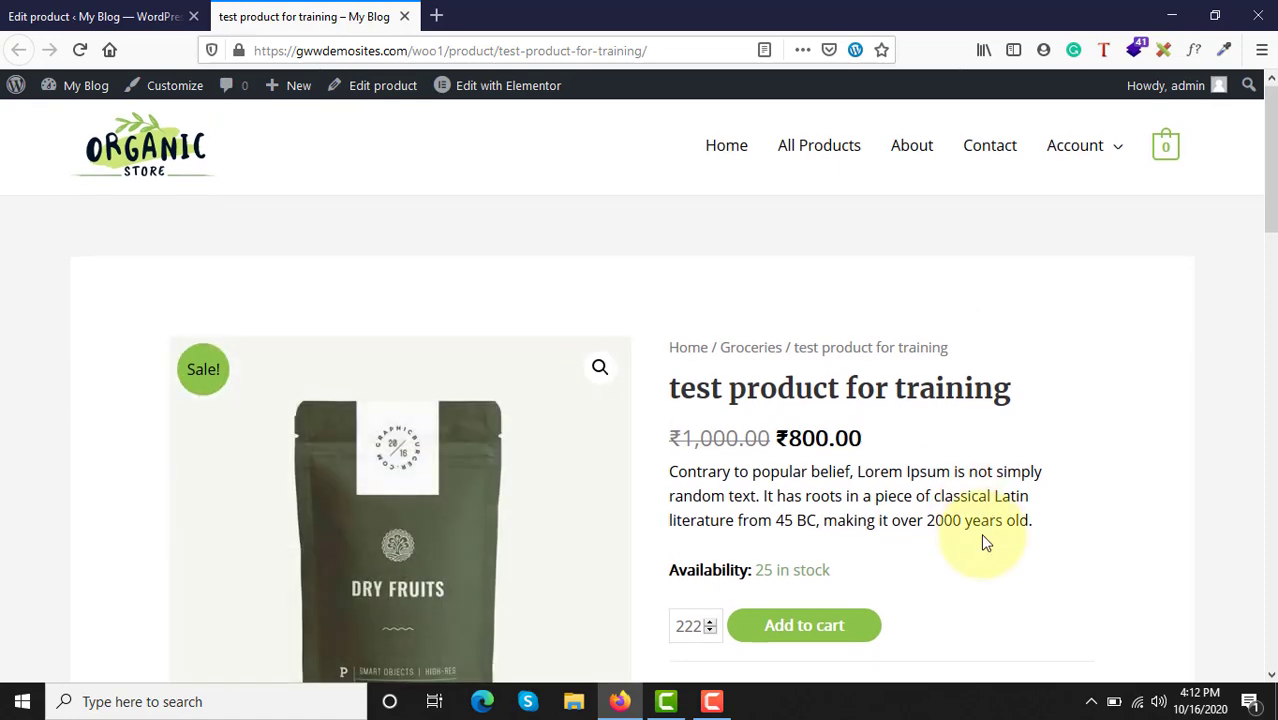
Step: Examine the full description's heading, paragraph and bullet list on the product page
scroll(983, 541, "down", 8)
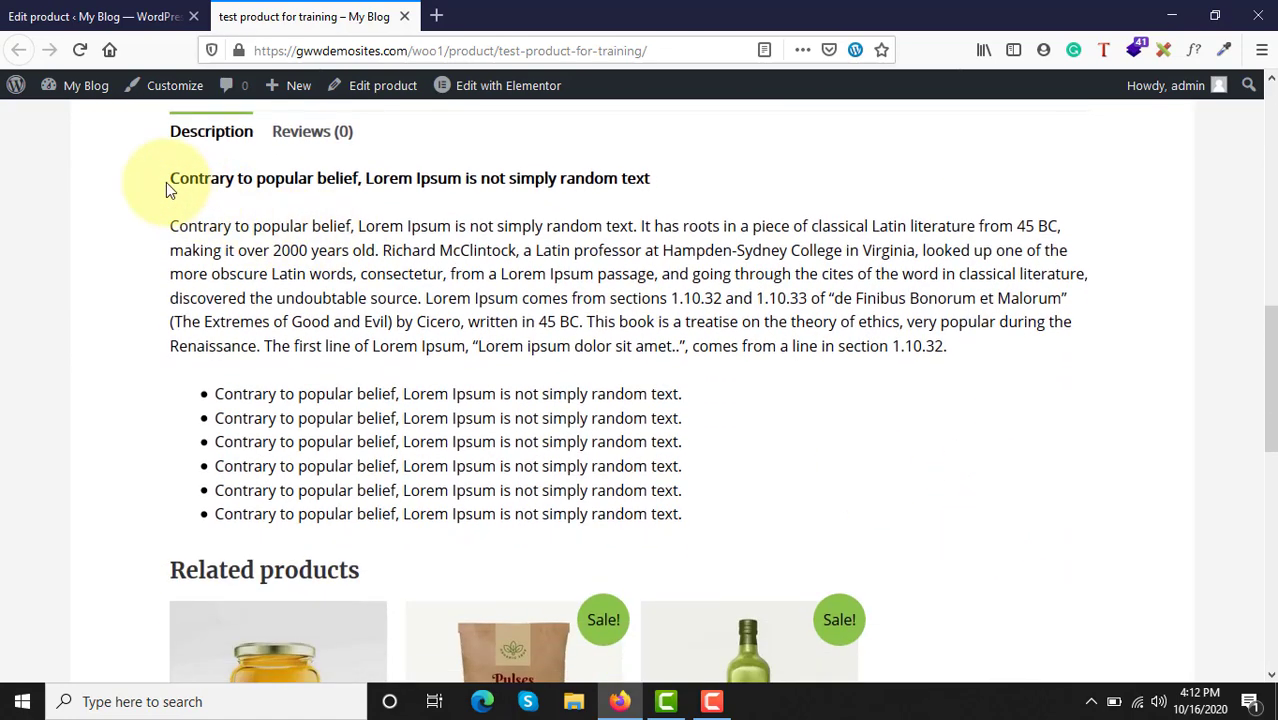
left_click_drag(166, 190, 723, 528)
left_click(723, 528)
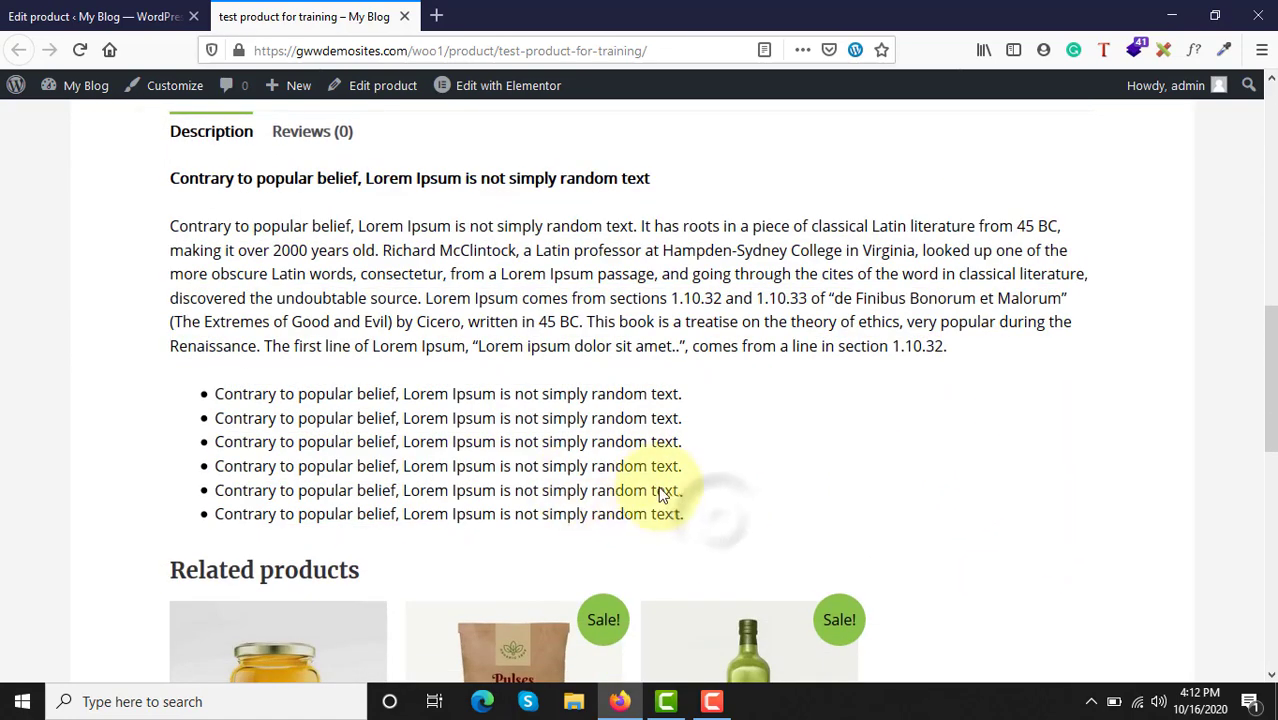
Step: Check the category labels of the related products and look over the whole product page down to its footer
scroll(662, 485, "down", 3)
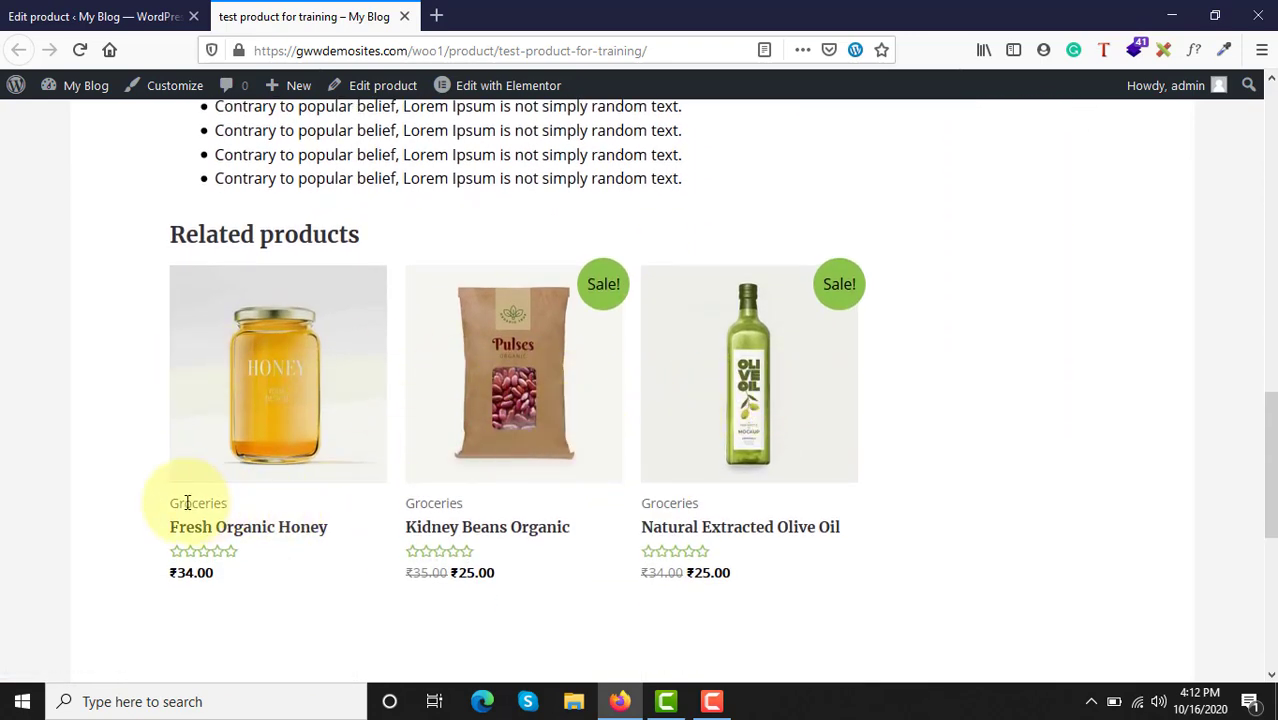
left_click_drag(187, 503, 229, 505)
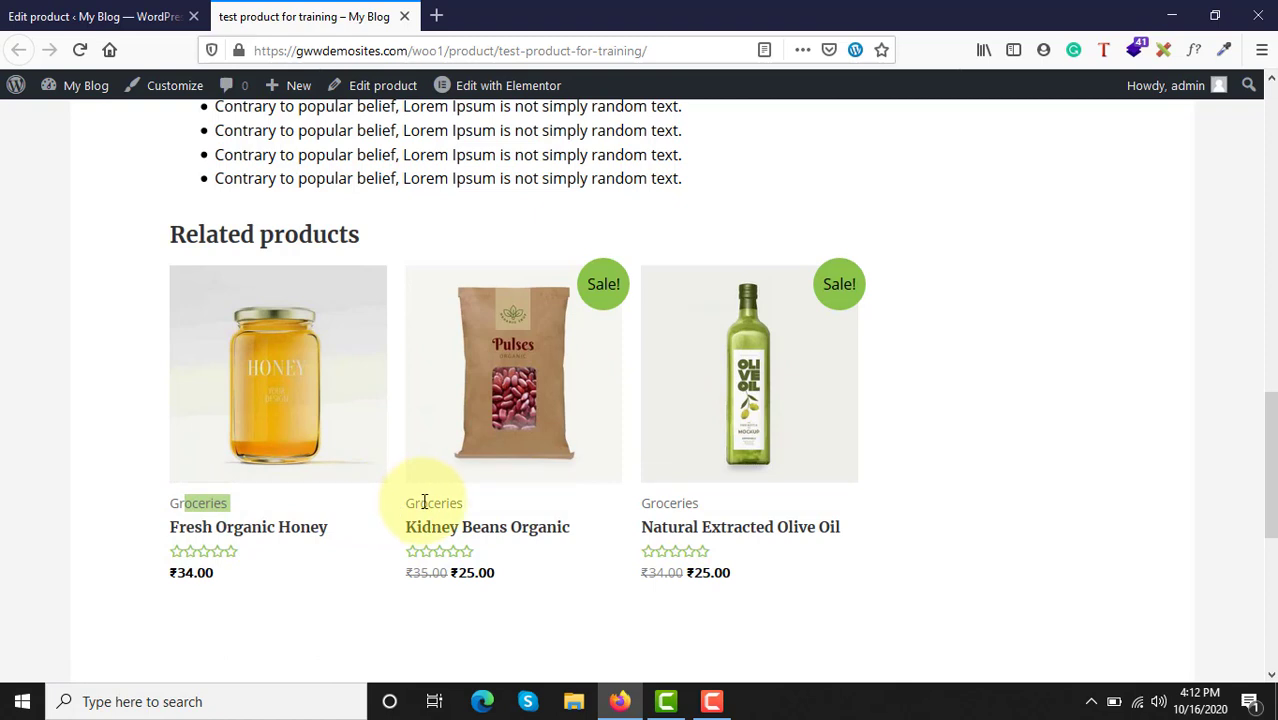
left_click_drag(455, 503, 463, 505)
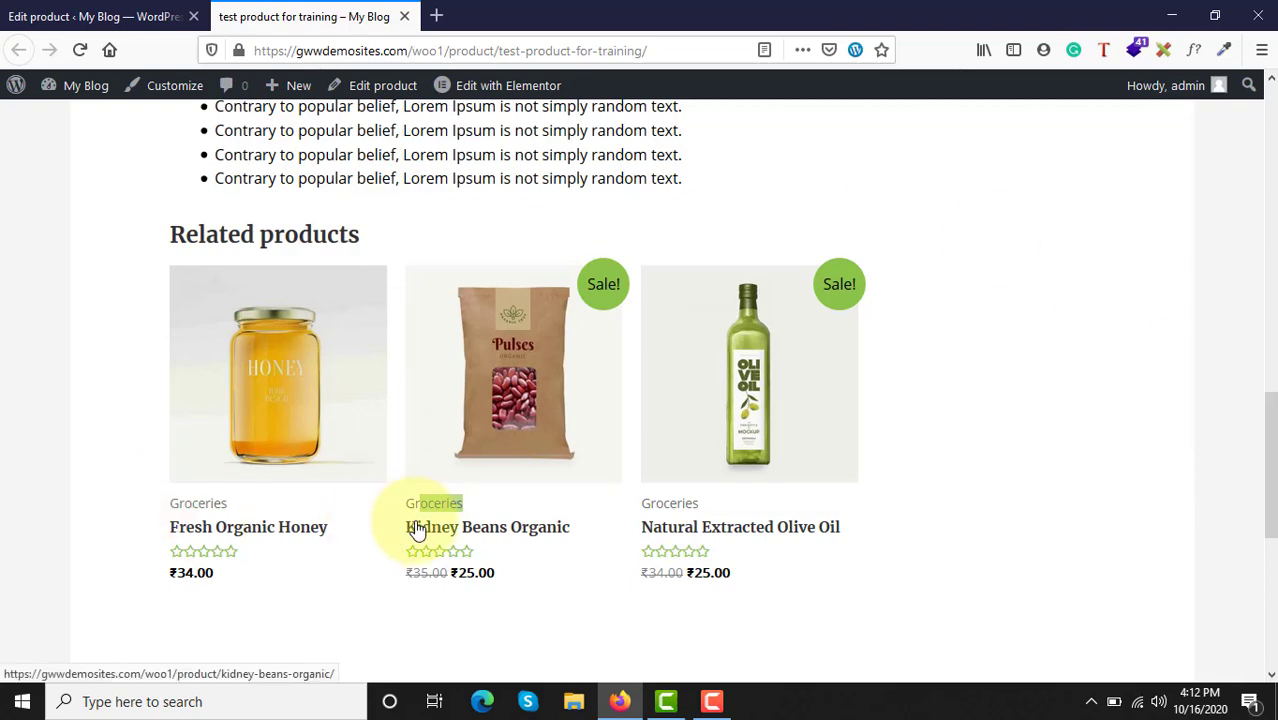
scroll(417, 530, "up", 10)
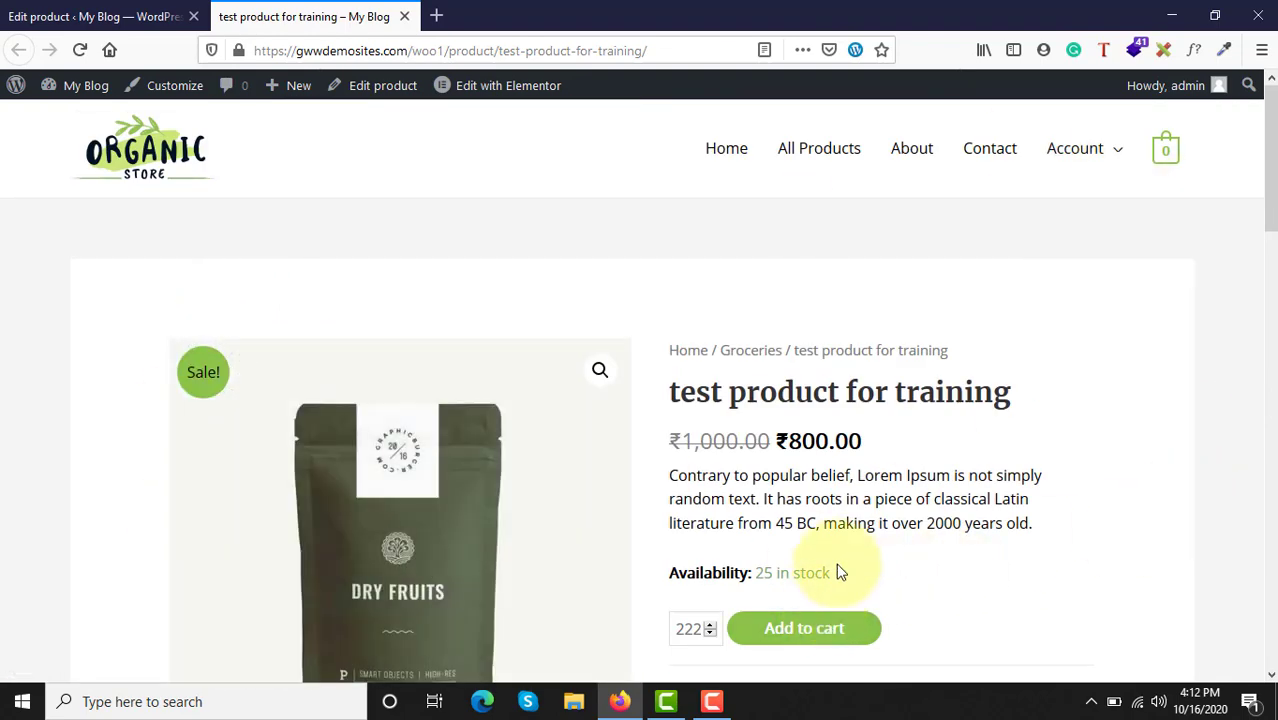
scroll(994, 598, "down", 10)
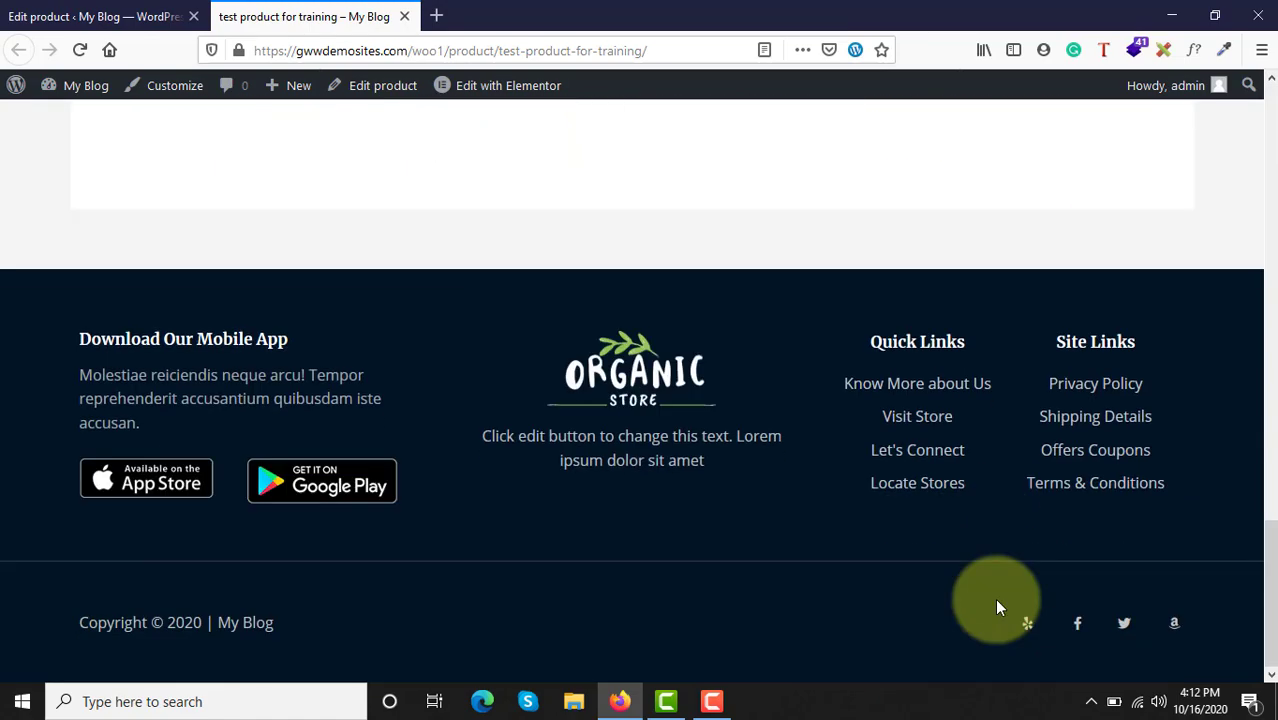
scroll(997, 606, "up", 10)
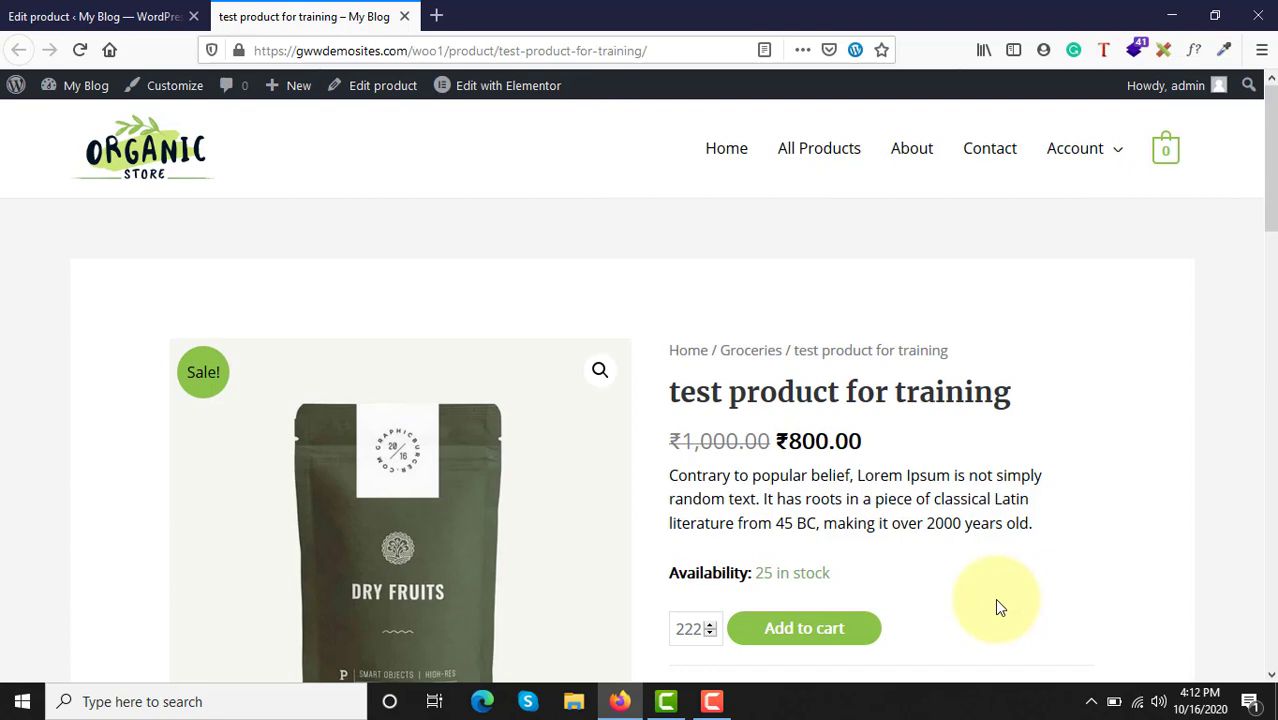
Step: Review the description, prices and other product data in the product editor and return to the live product page
left_click(100, 17)
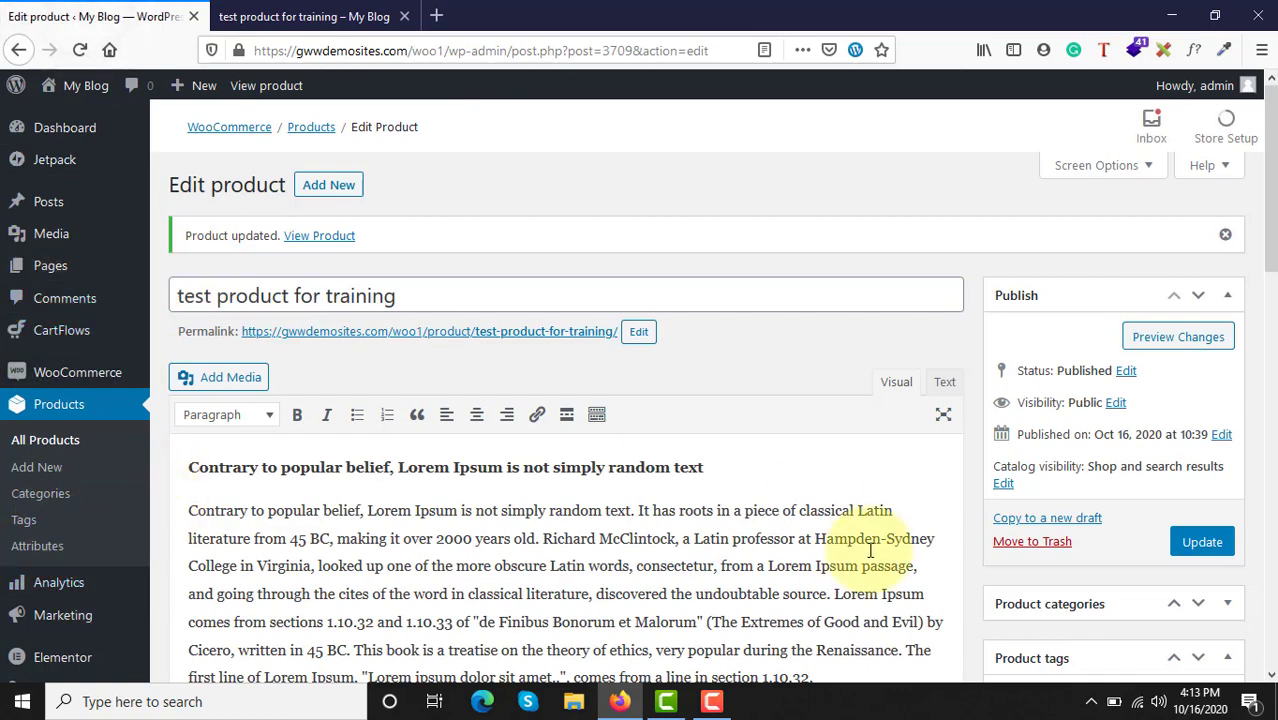
scroll(870, 550, "down", 15)
scroll(870, 550, "up", 15)
scroll(870, 550, "down", 20)
scroll(870, 557, "up", 10)
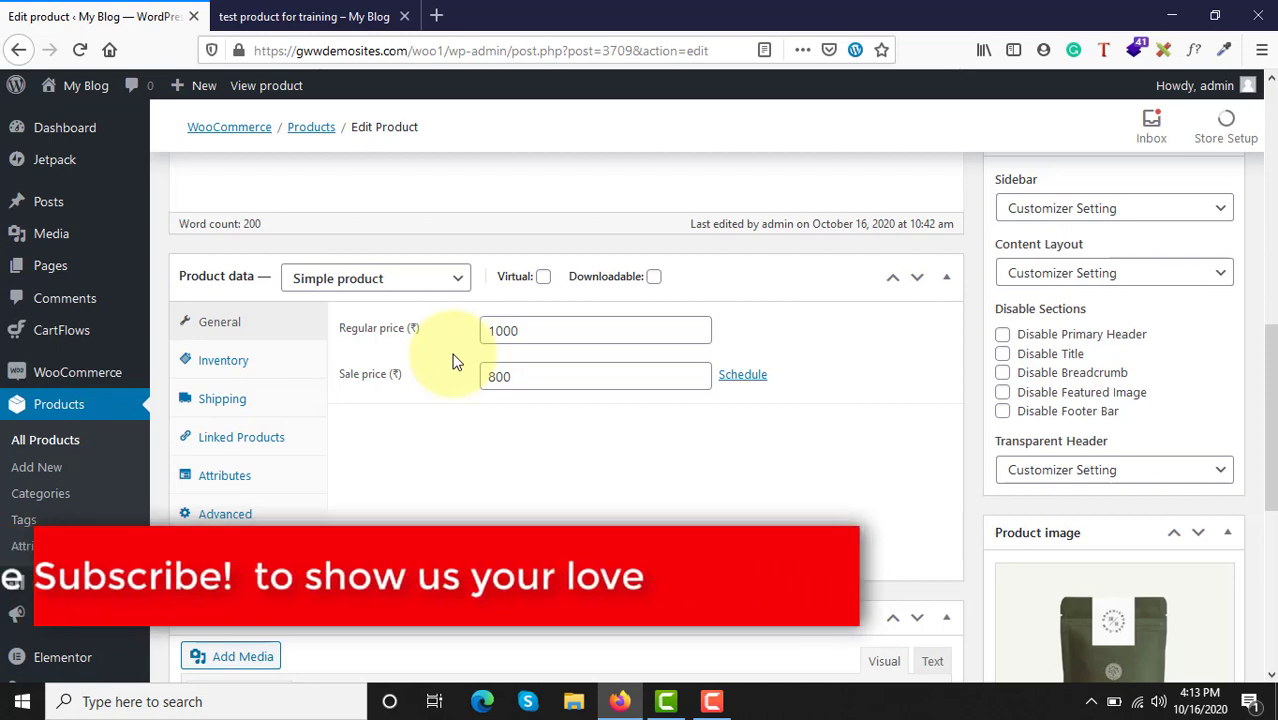
scroll(452, 360, "up", 10)
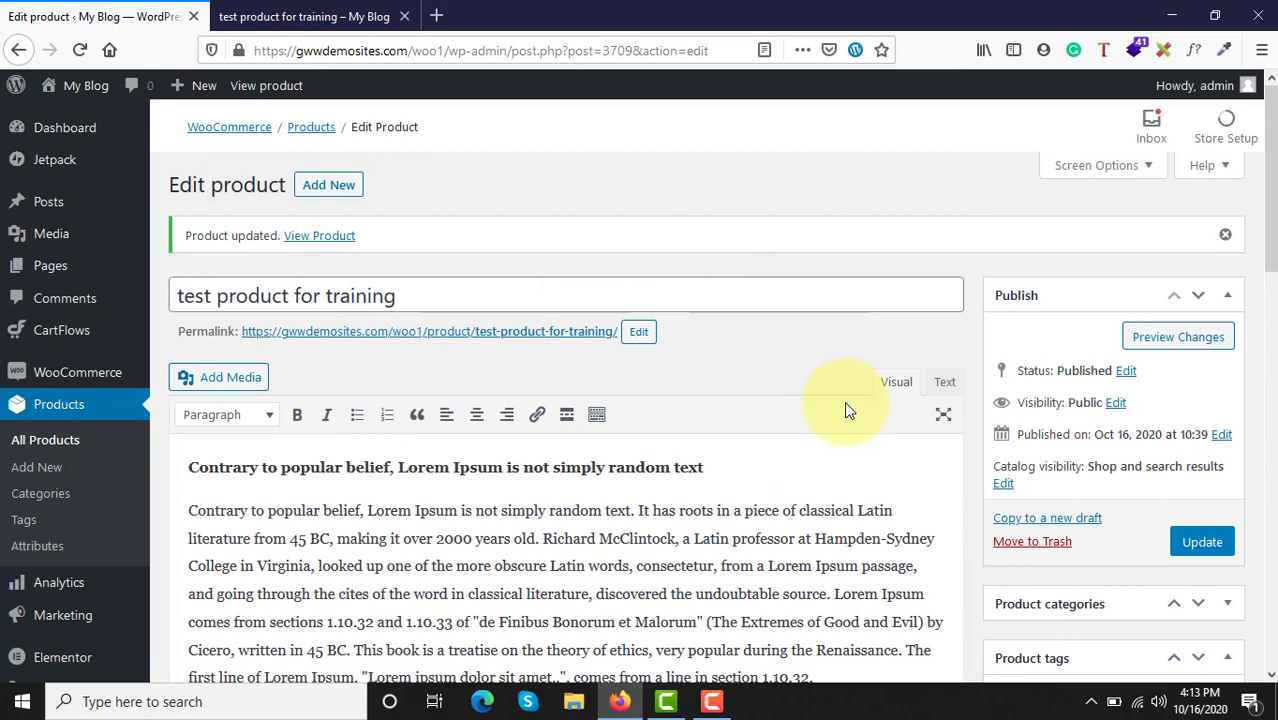
scroll(844, 401, "down", 15)
scroll(845, 402, "up", 3)
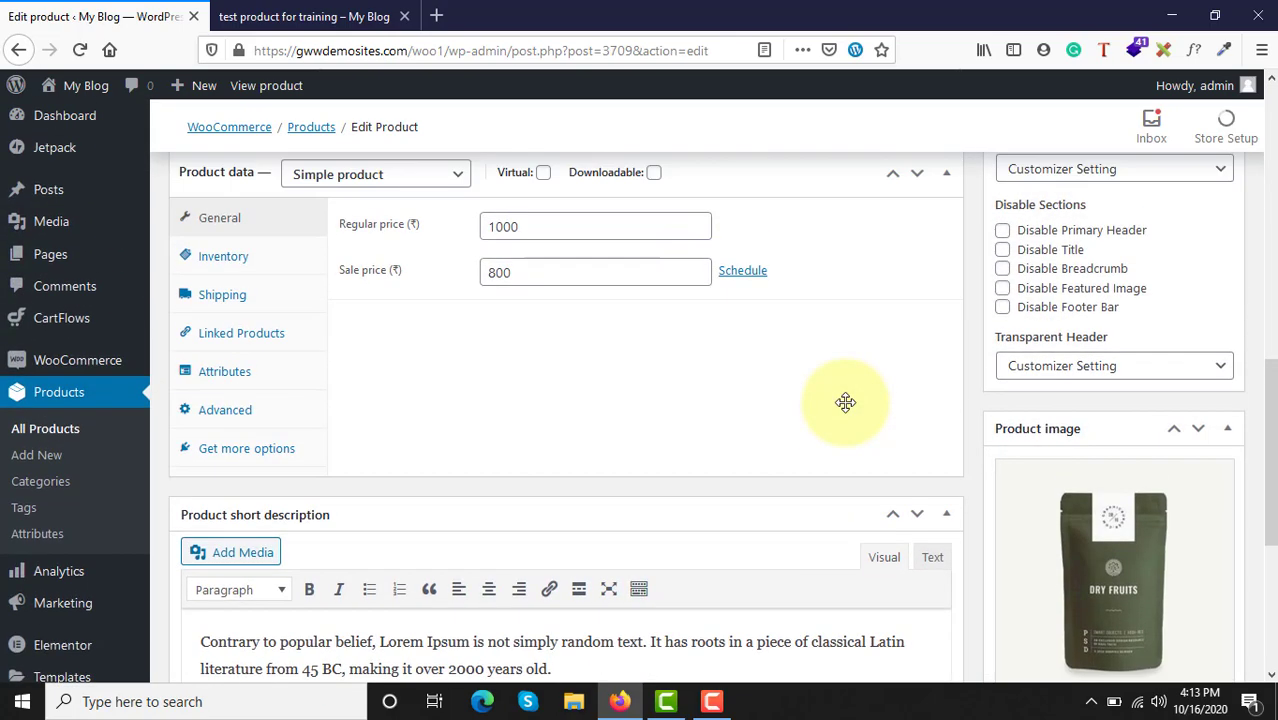
scroll(845, 402, "up", 2)
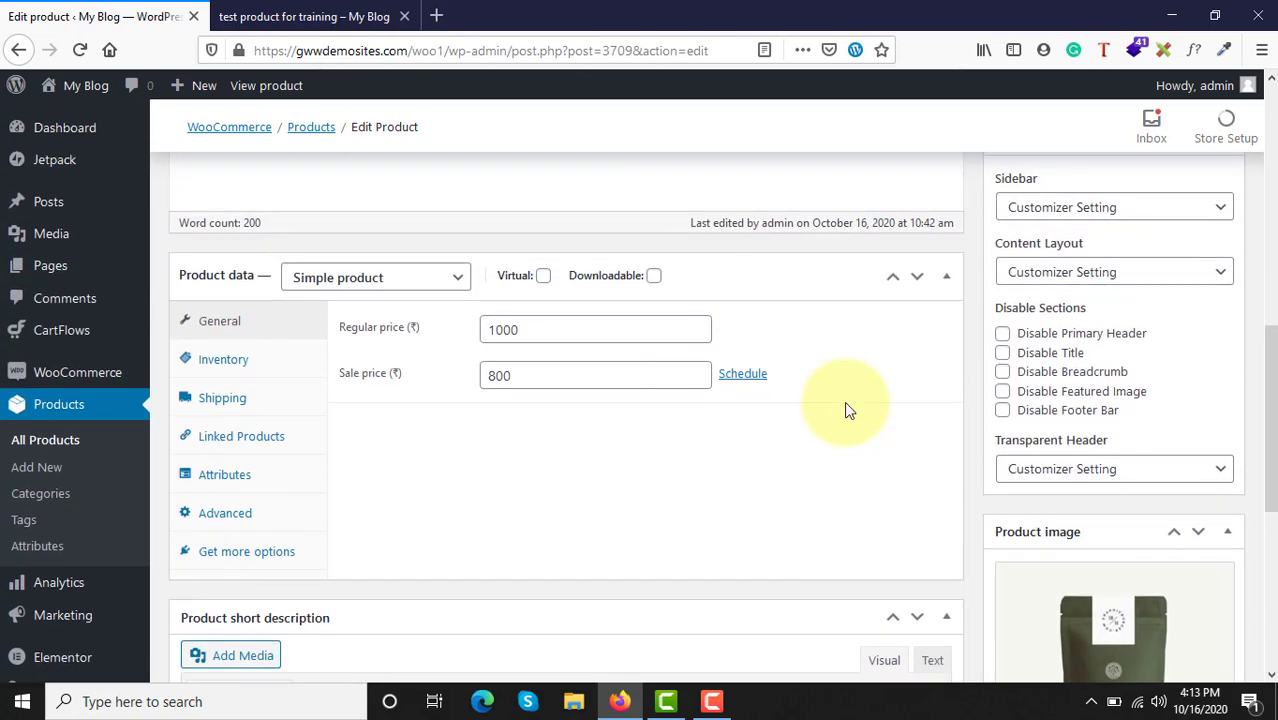
scroll(844, 401, "up", 5)
left_click(277, 12)
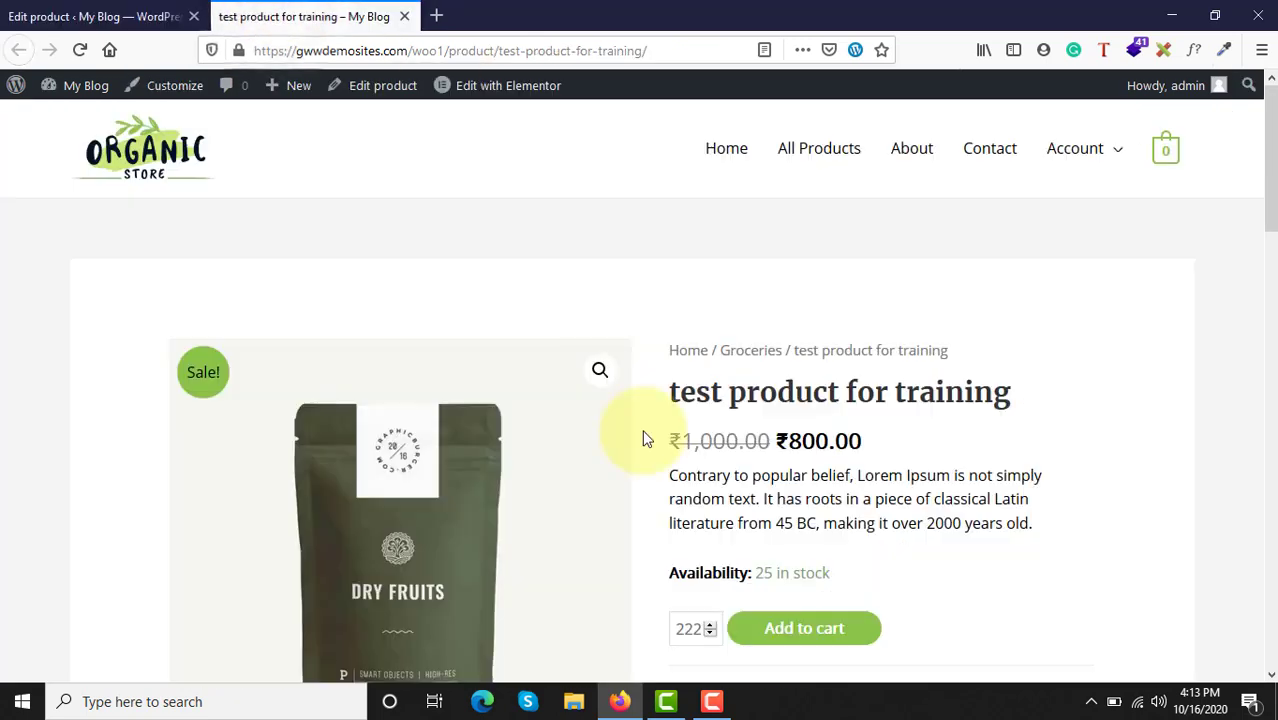